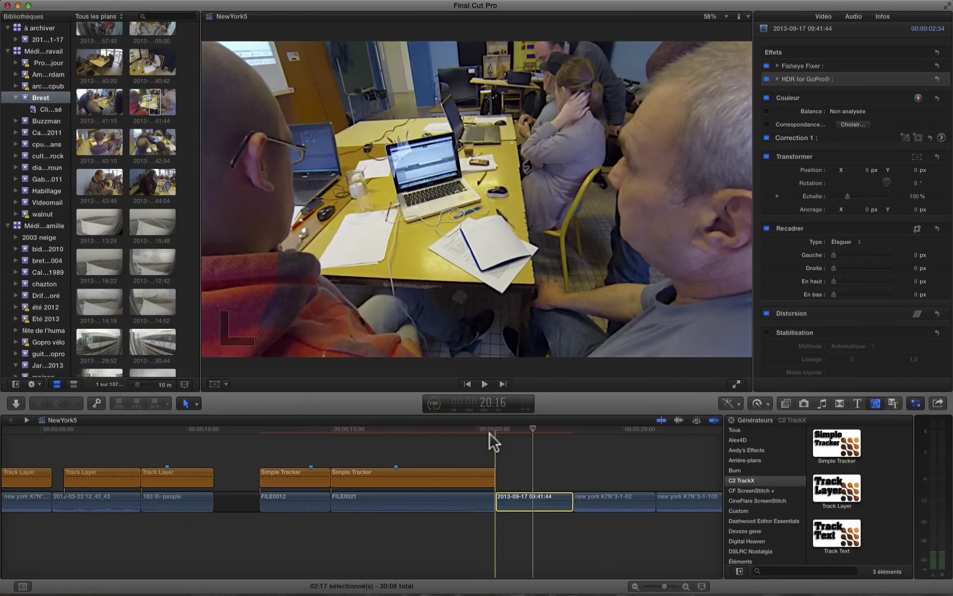
key(space)
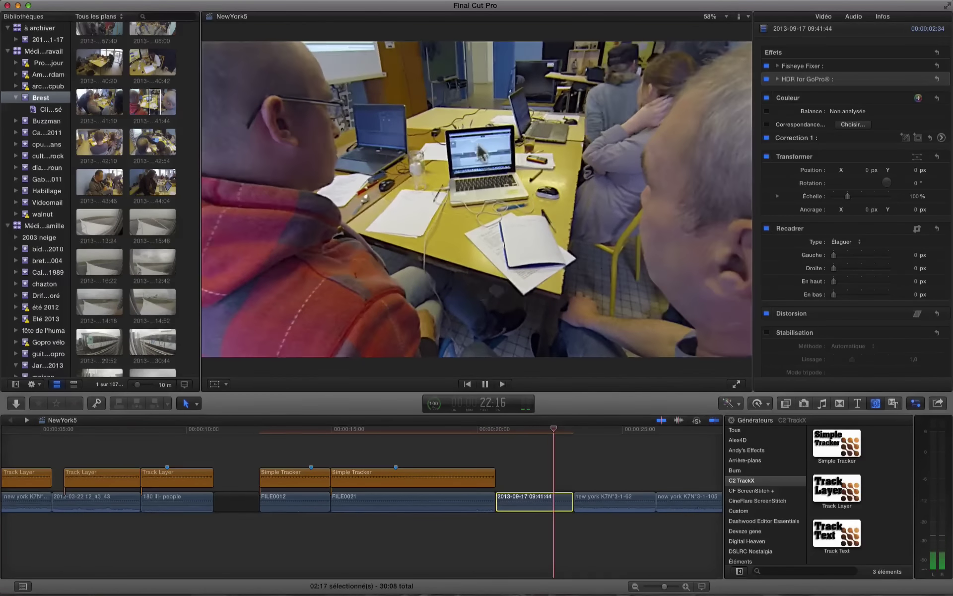
click(531, 432)
click(477, 540)
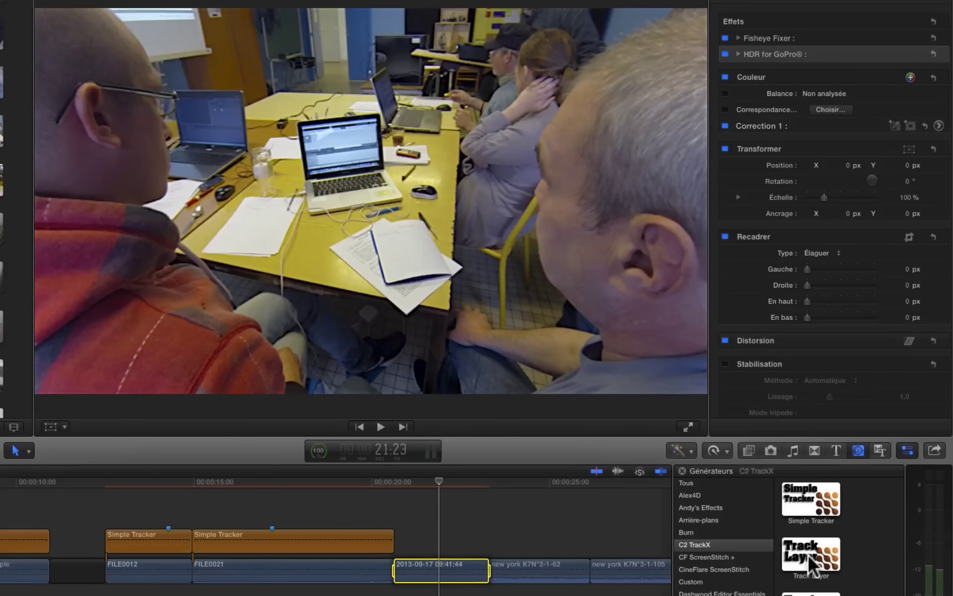
Connect a C2 TrackX Track Layer generator above the 09:41:44 clip and go to its start
double_click(810, 564)
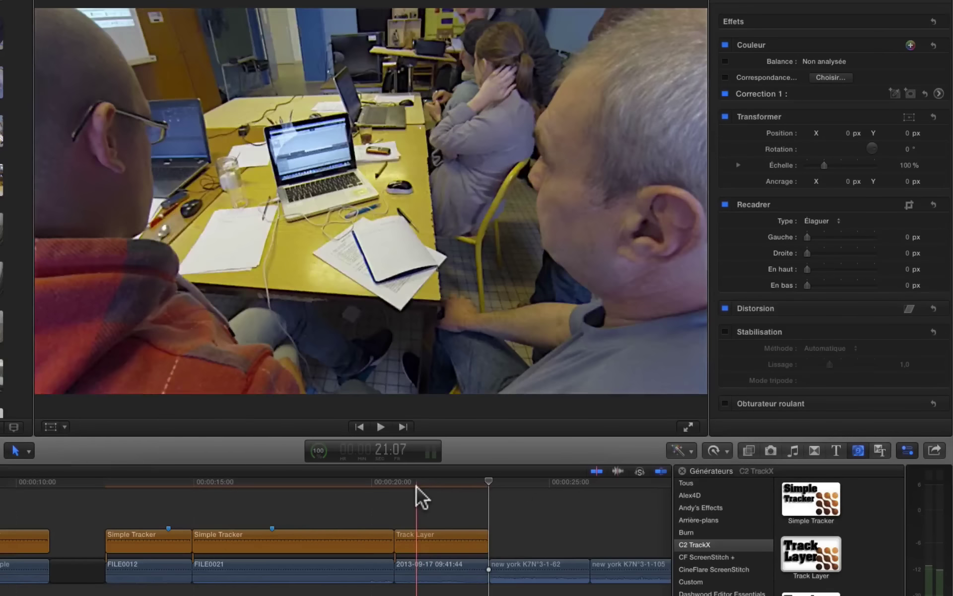
key(Up)
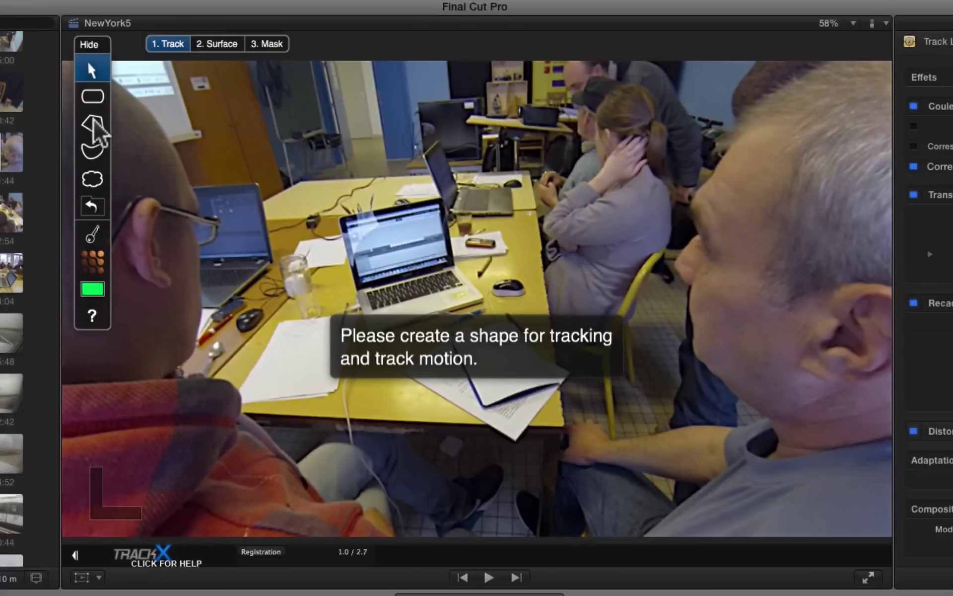
At 100% zoom, draw a closed polygon tracking shape on the laptop screen's four corners
click(94, 125)
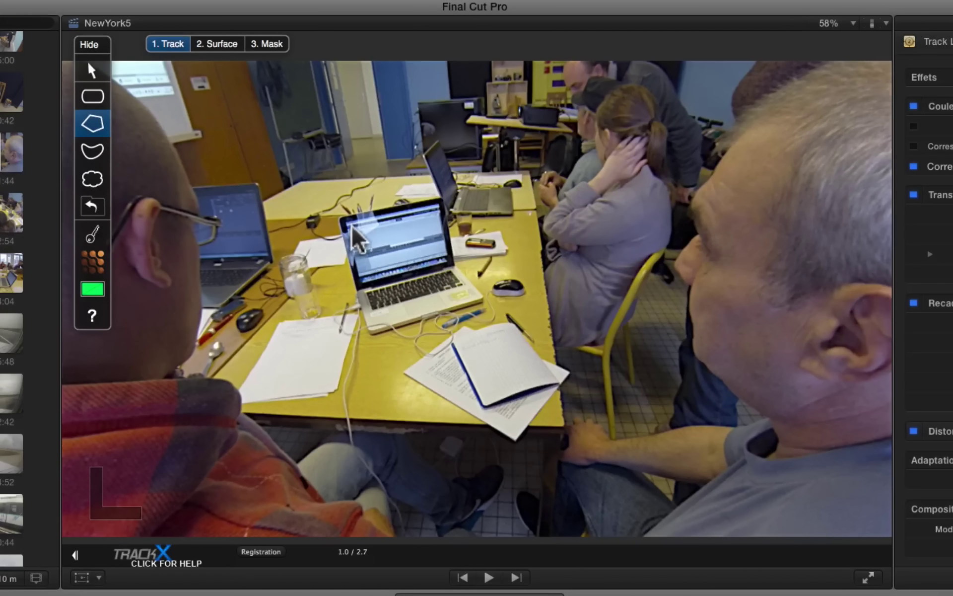
click(851, 24)
click(848, 122)
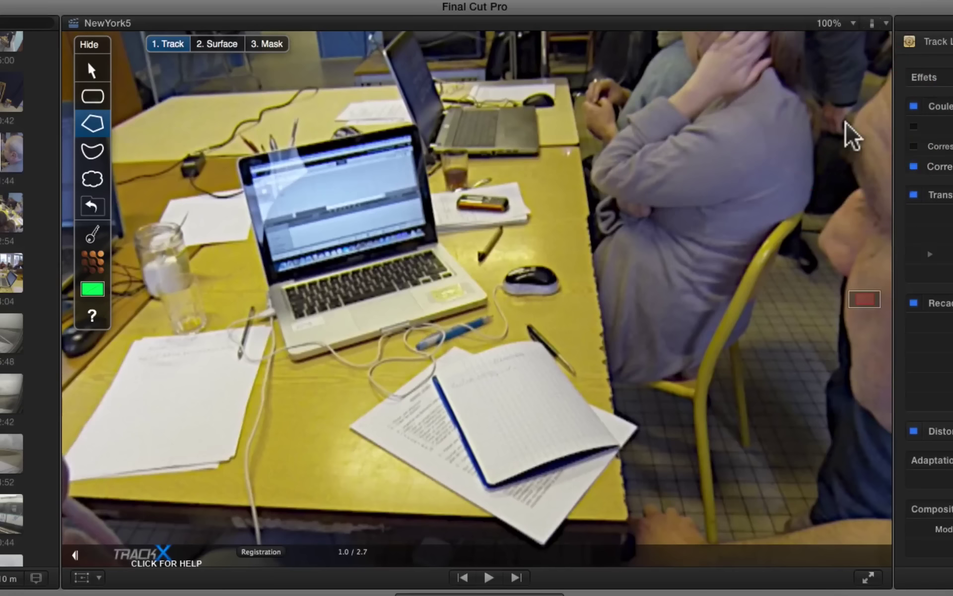
click(252, 168)
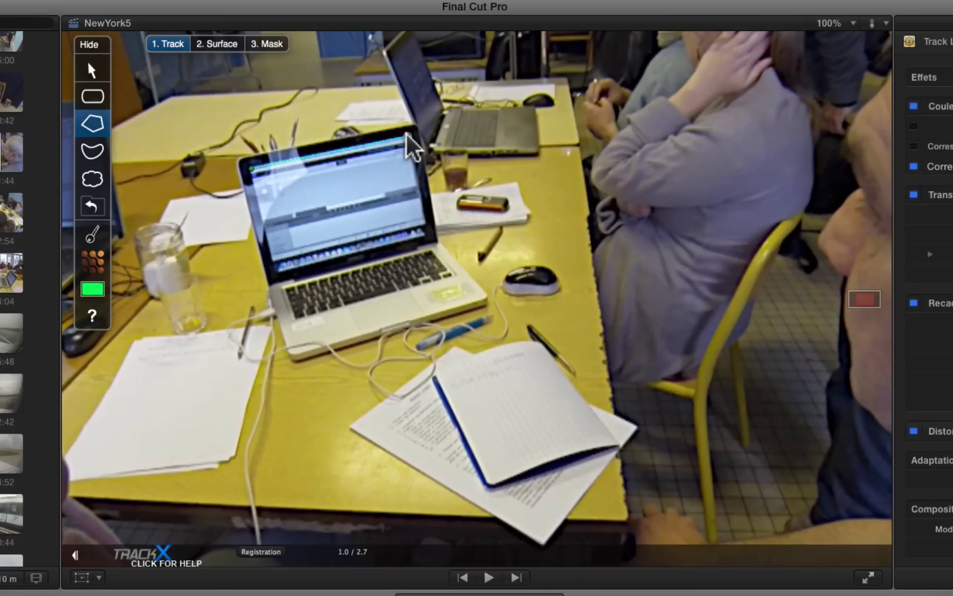
click(407, 135)
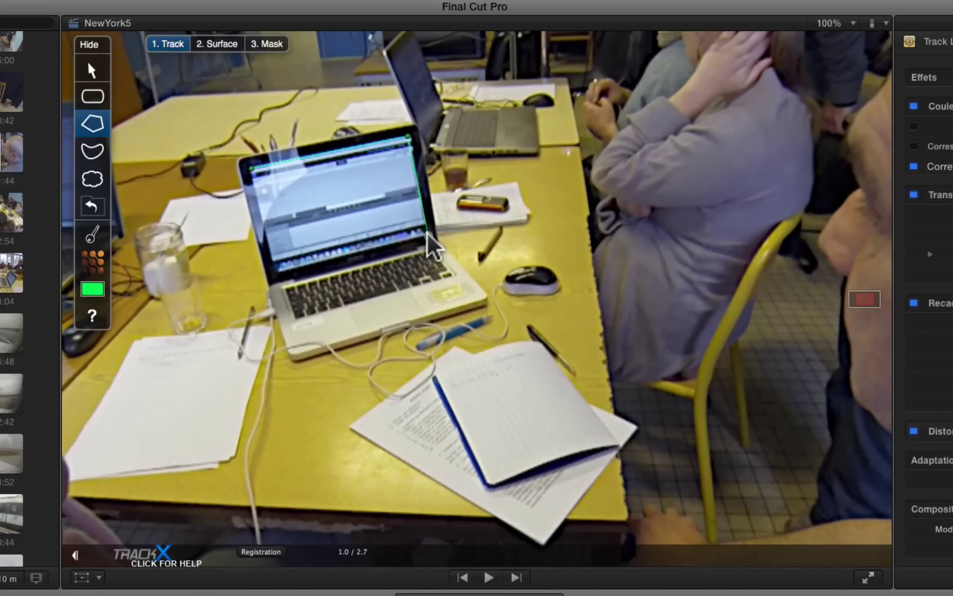
click(427, 233)
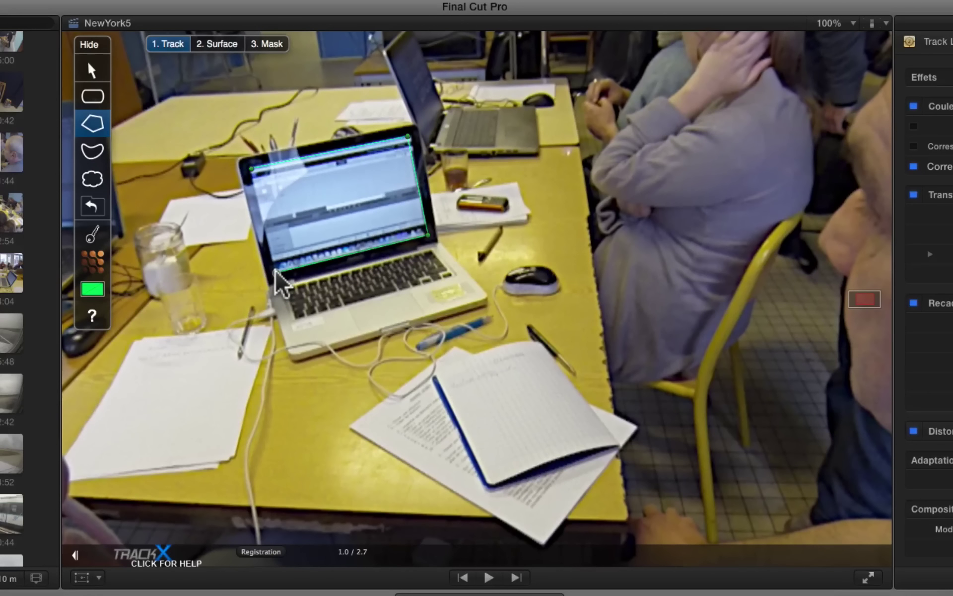
click(276, 271)
click(251, 169)
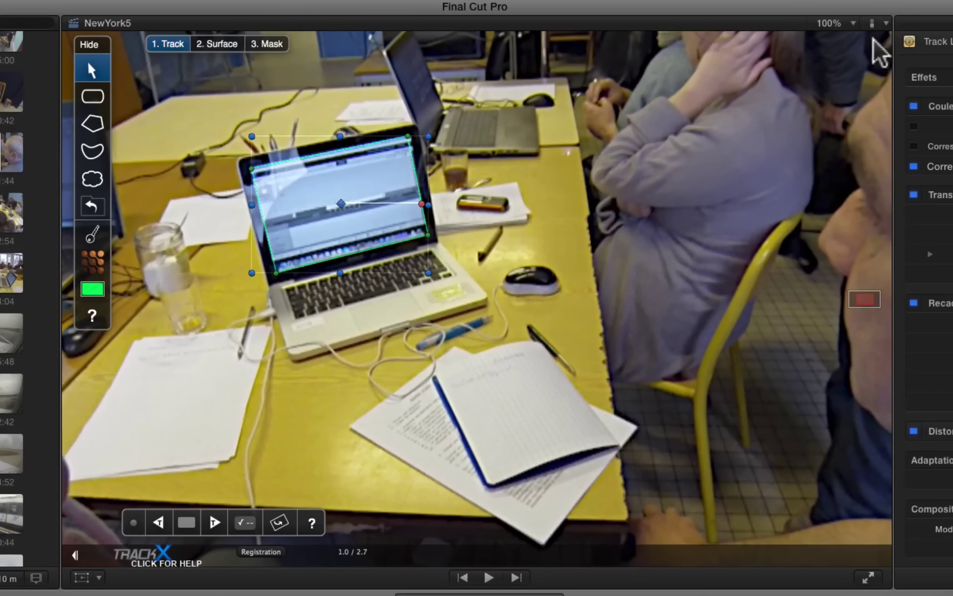
At 200% zoom, fit the shape's top corners to the screen edges, then return the viewer to Fit
click(853, 24)
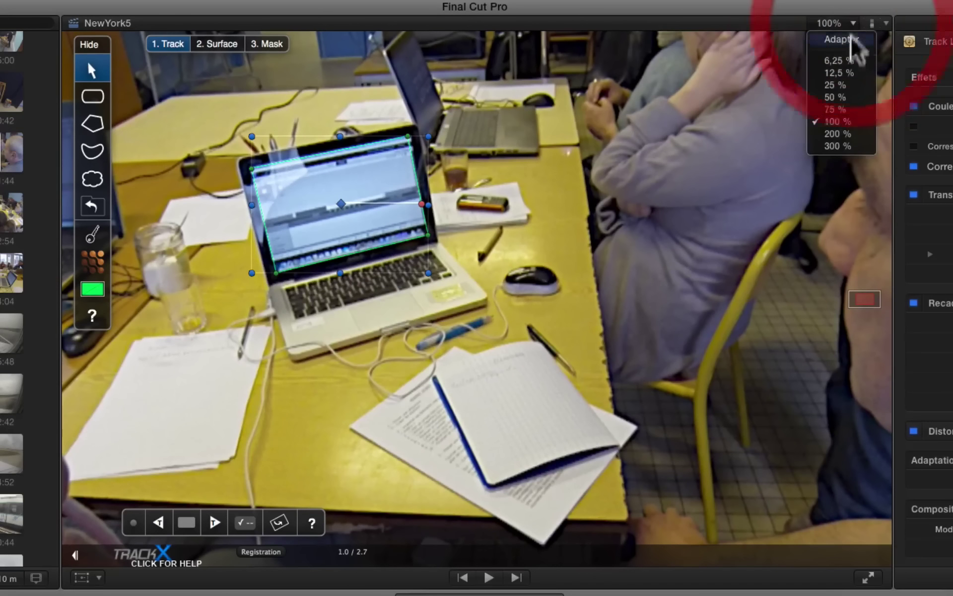
click(839, 134)
click(859, 298)
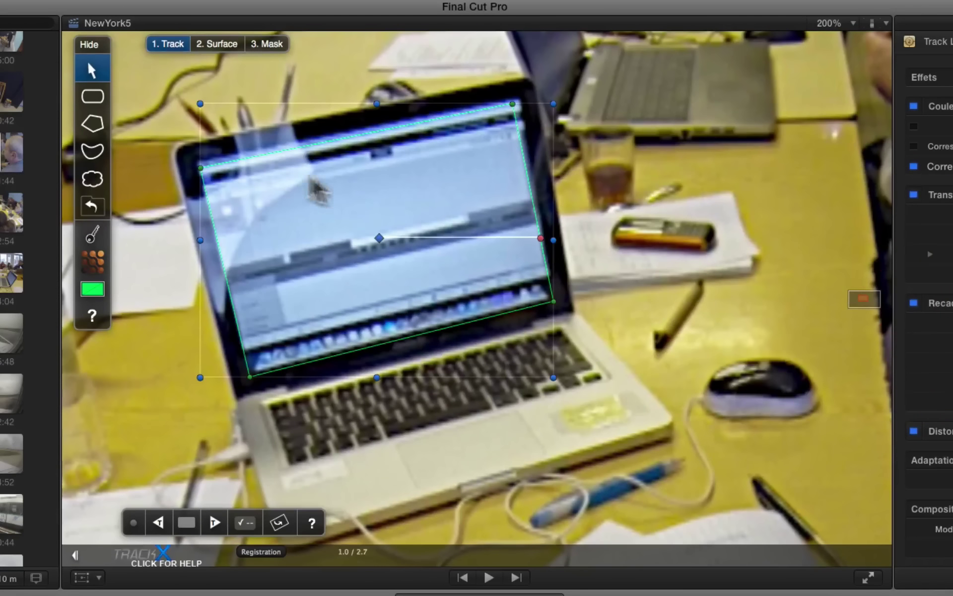
drag(201, 167, 199, 163)
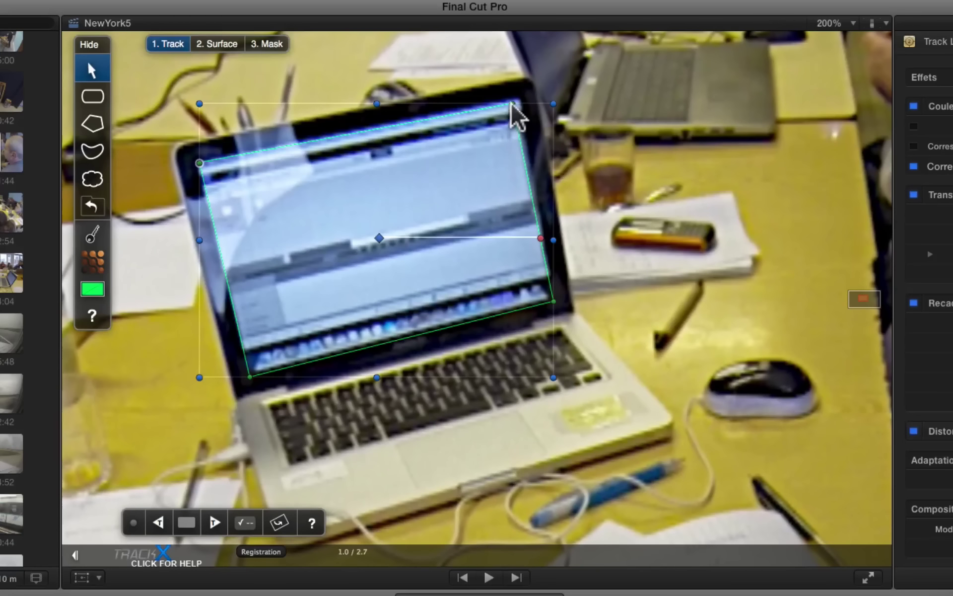
drag(513, 104, 516, 103)
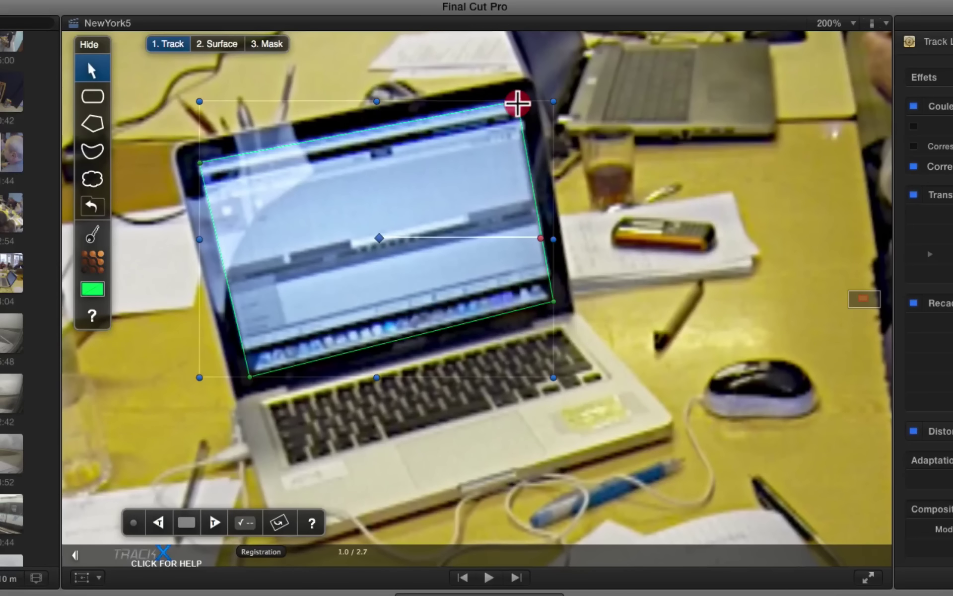
click(554, 301)
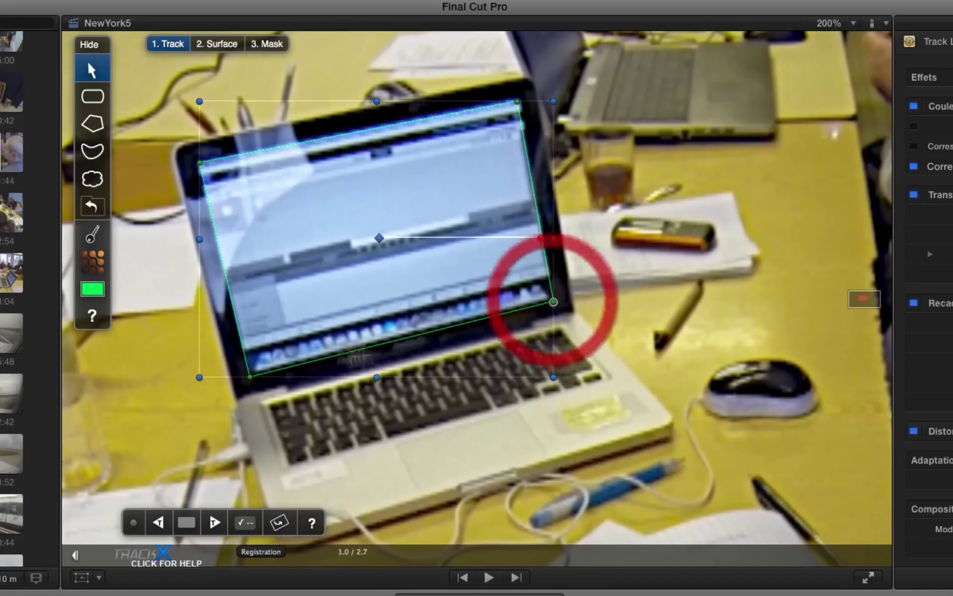
click(854, 22)
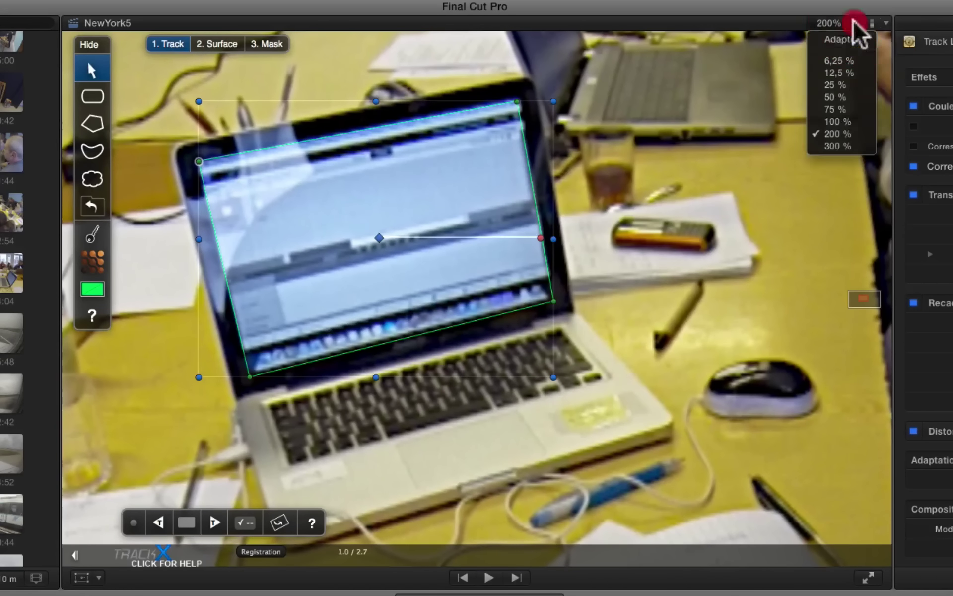
click(844, 40)
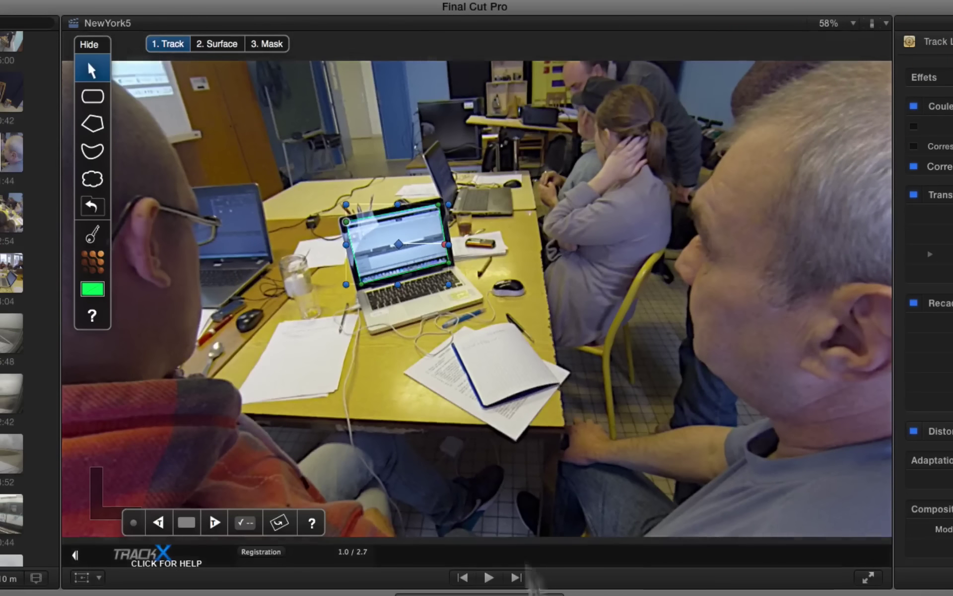
Track the laptop screen forward, pull the drifted left corners back, then track backward
click(213, 519)
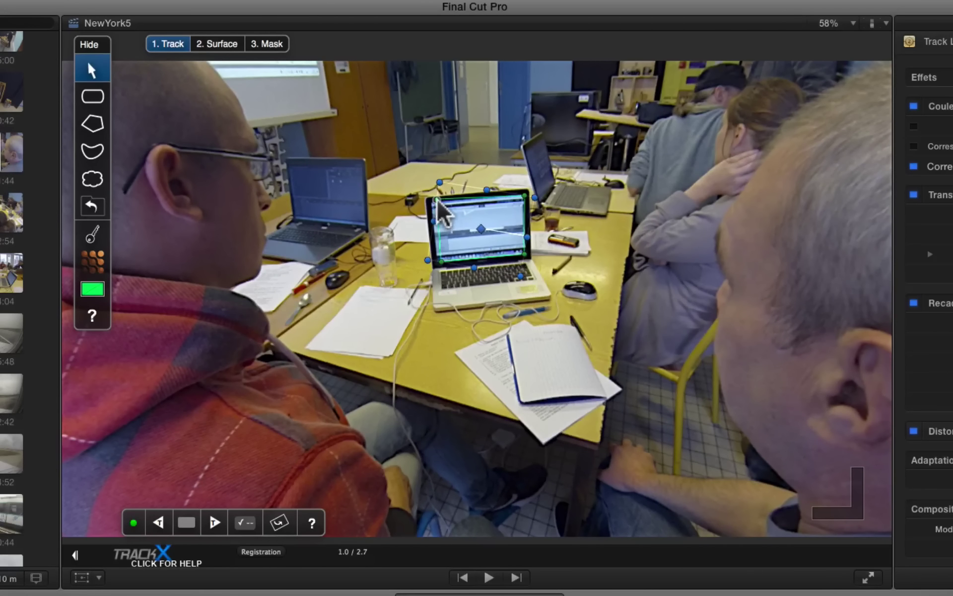
drag(436, 201, 430, 201)
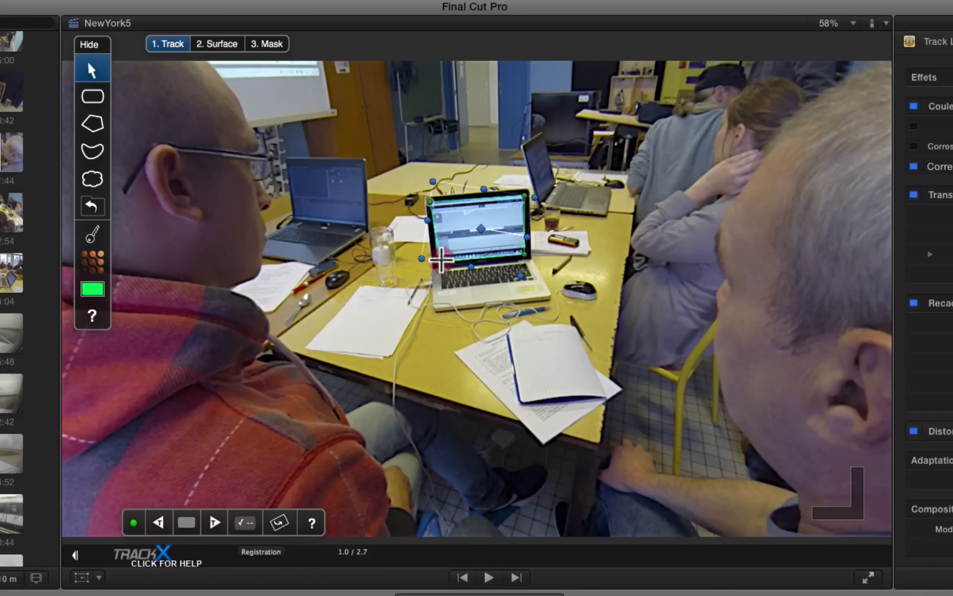
drag(439, 259, 438, 263)
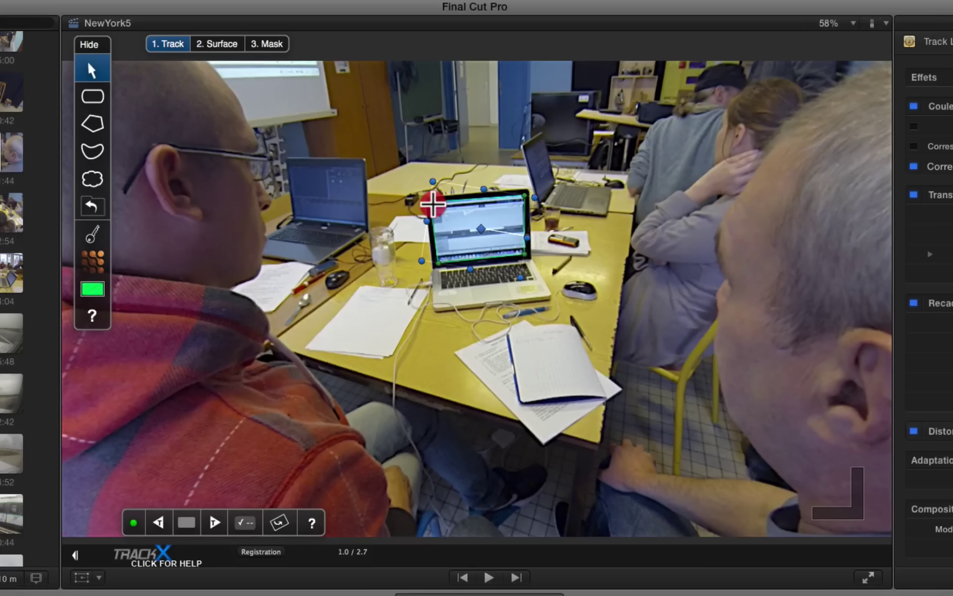
drag(433, 203, 431, 202)
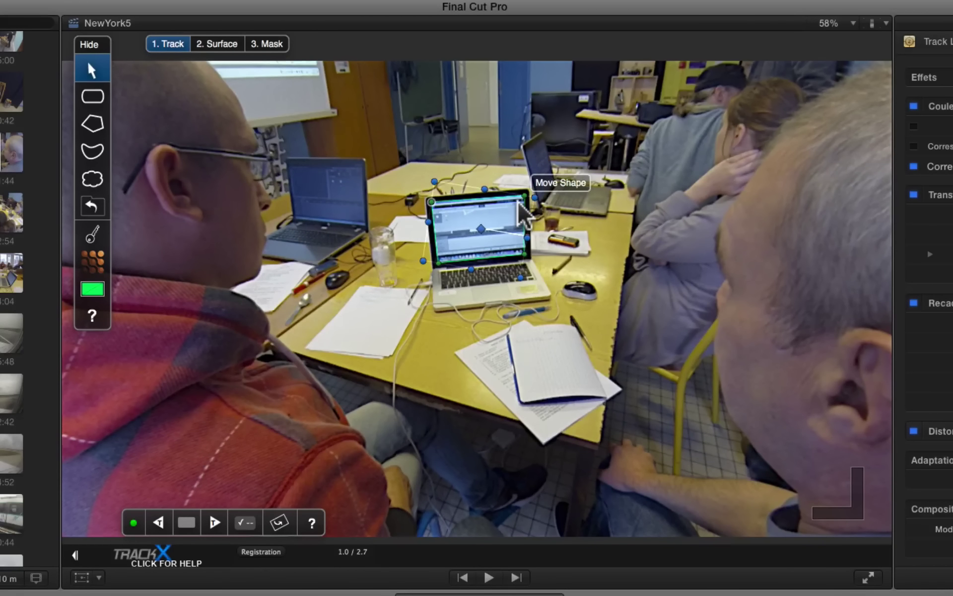
click(160, 522)
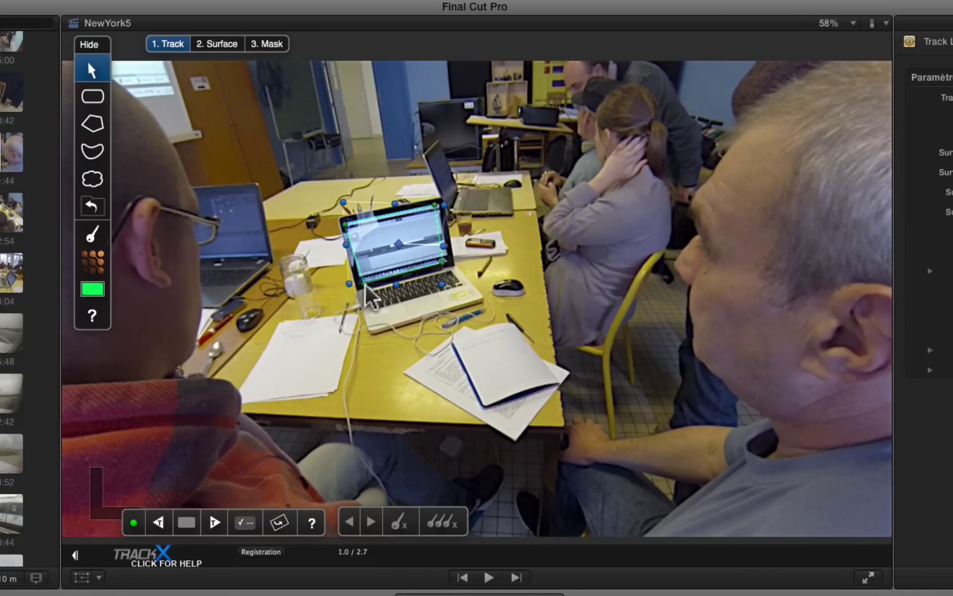
Realign the bottom-left, right and top corners onto the laptop screen, fine-tuning at 100% zoom
drag(358, 285, 361, 286)
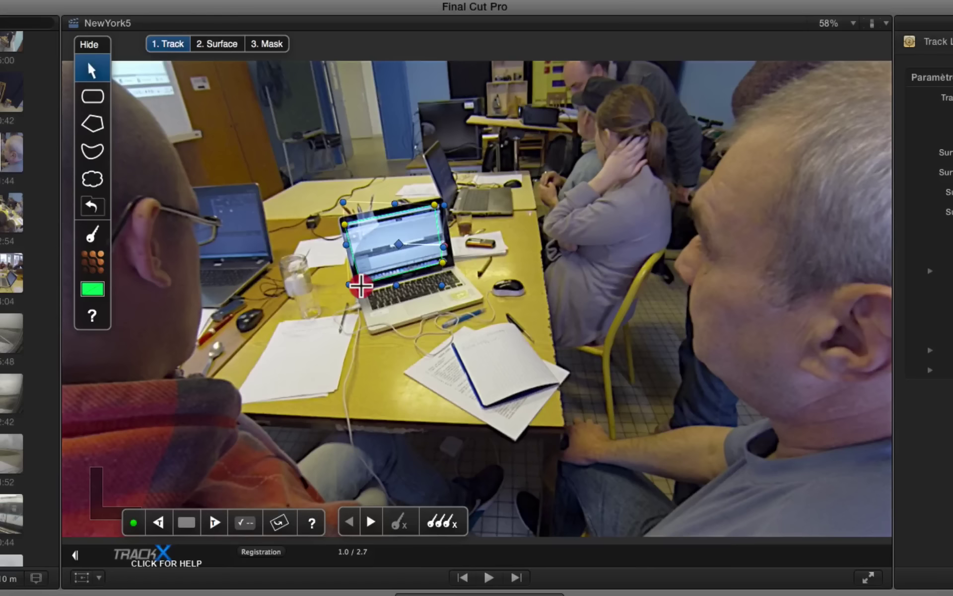
drag(443, 262, 446, 263)
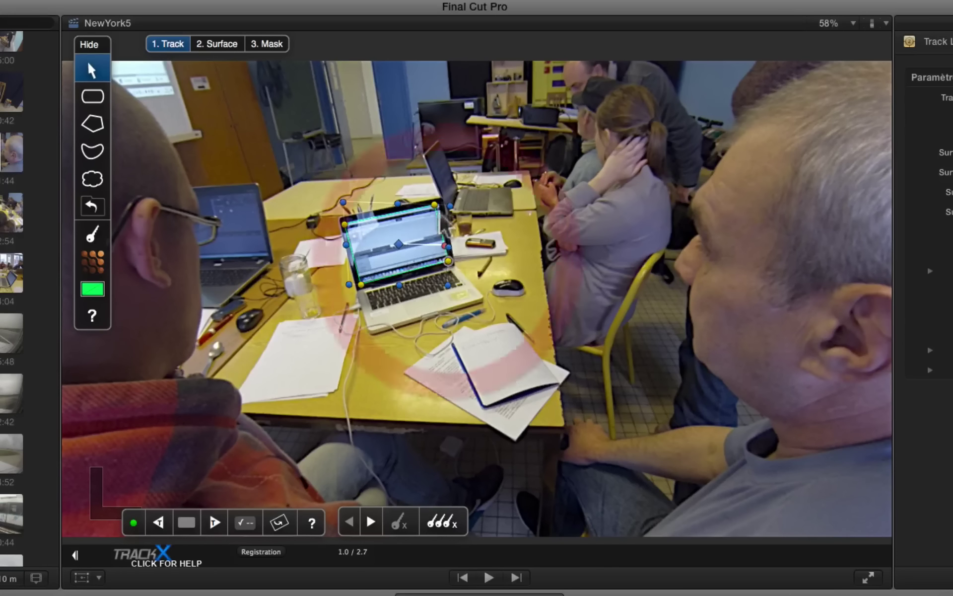
drag(435, 205, 437, 208)
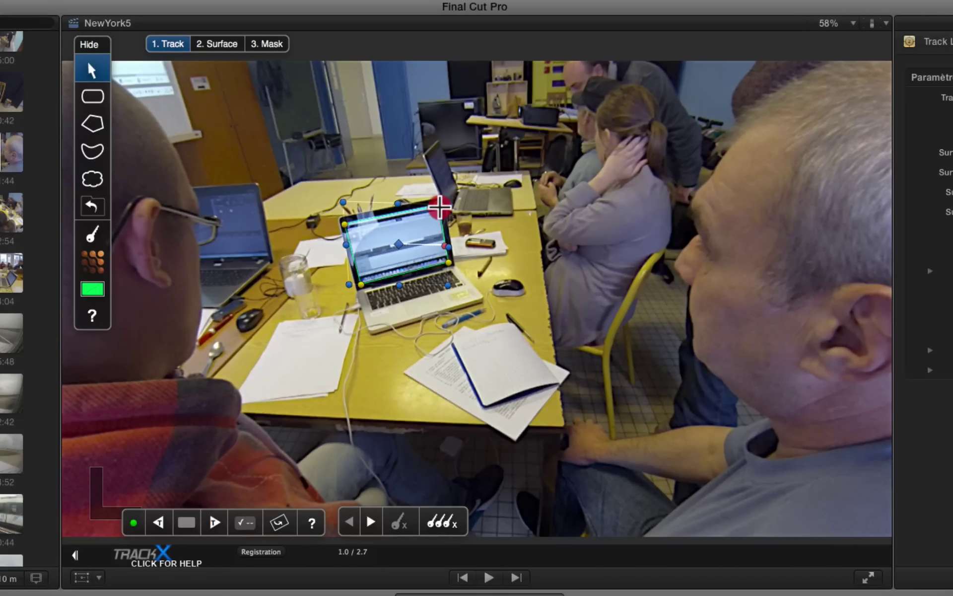
click(854, 22)
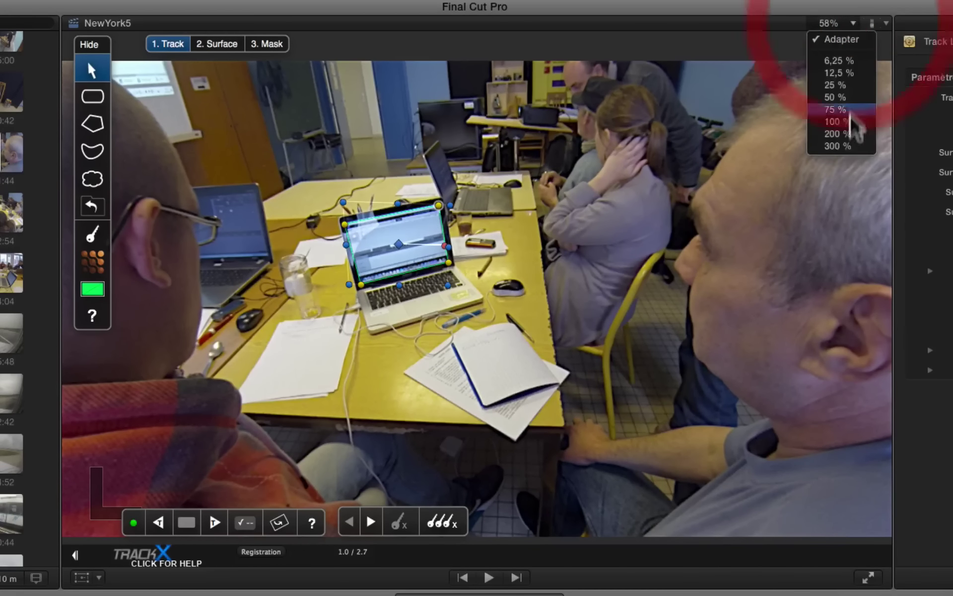
click(850, 123)
click(248, 170)
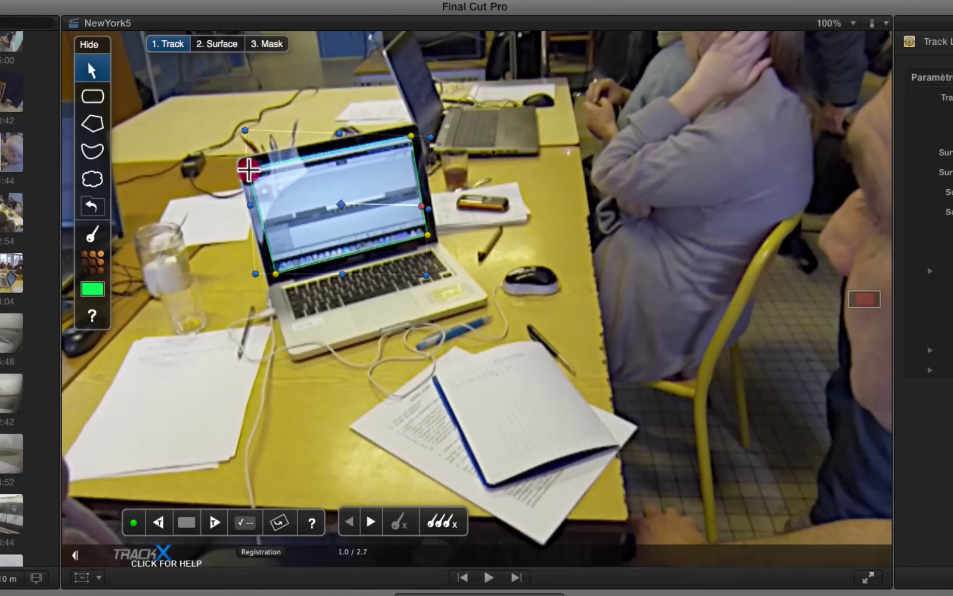
click(251, 170)
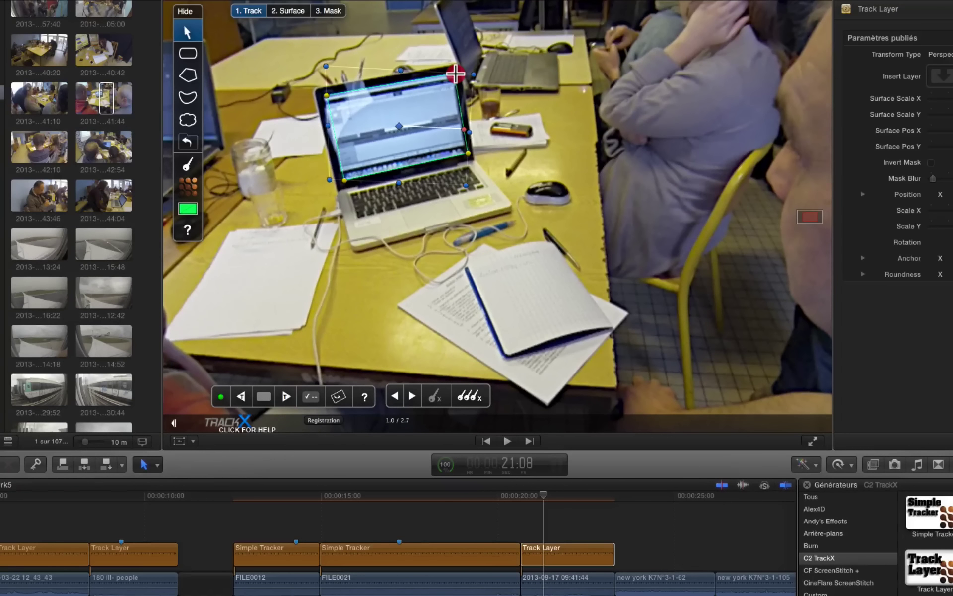
click(456, 74)
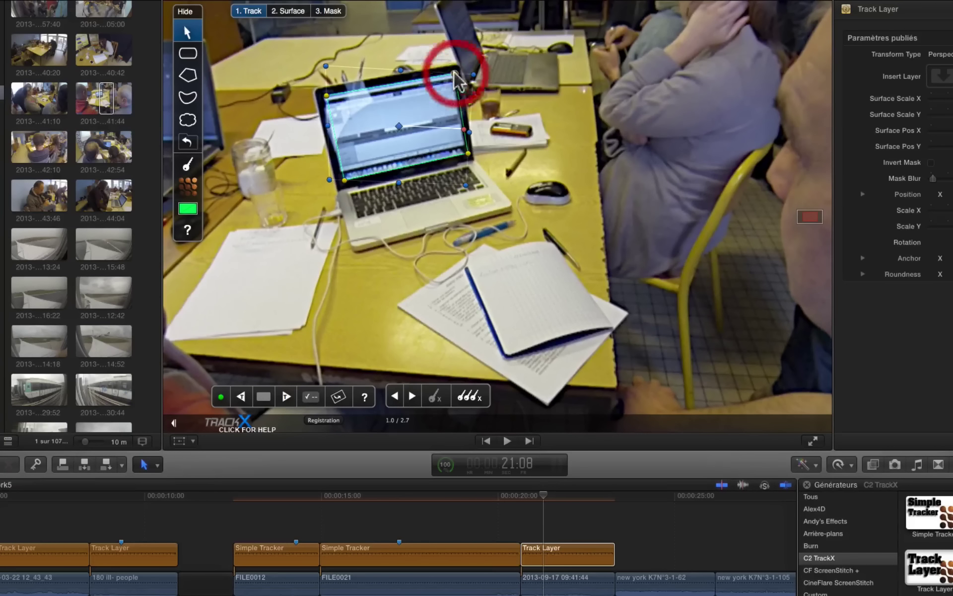
click(326, 96)
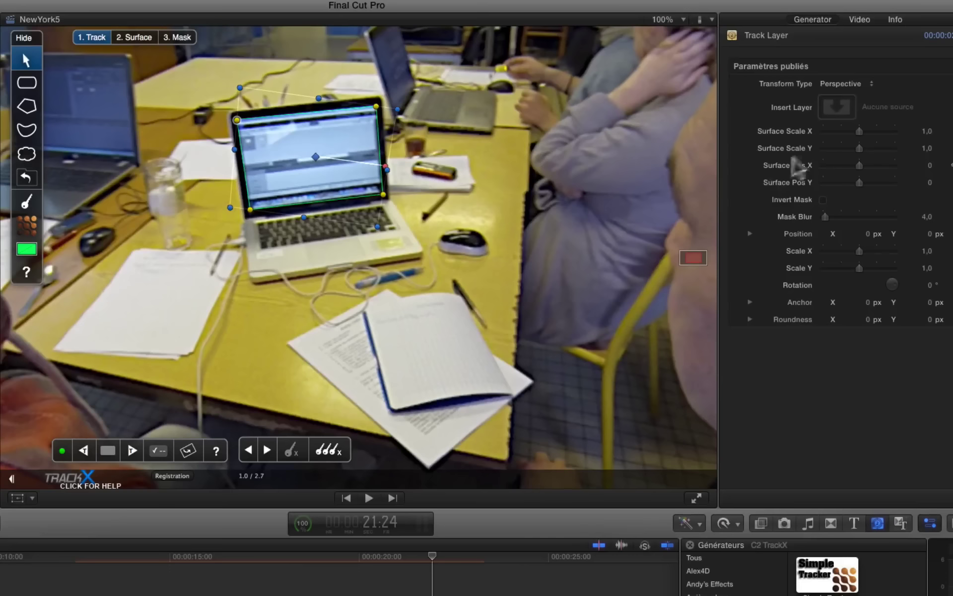
click(837, 109)
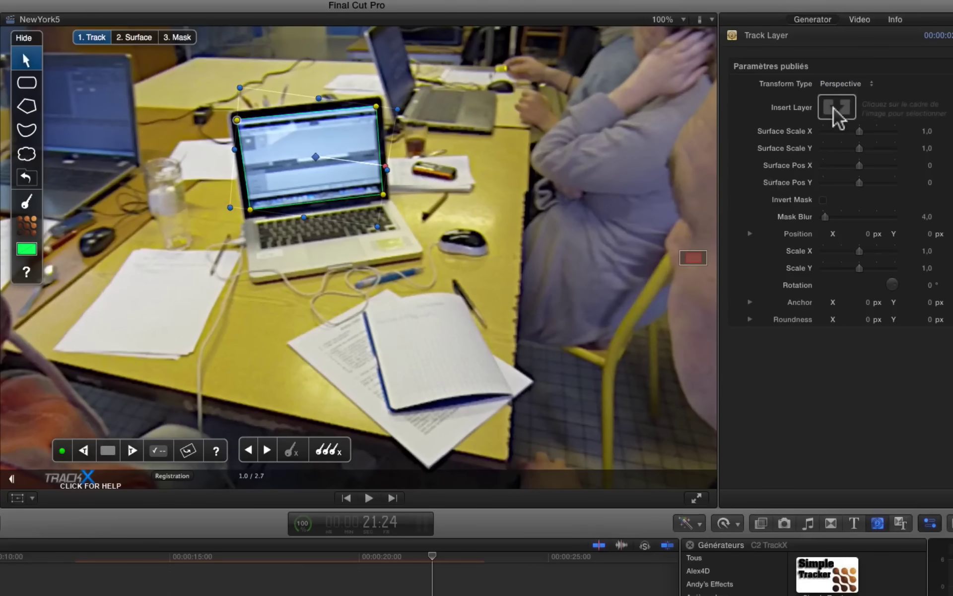
click(133, 40)
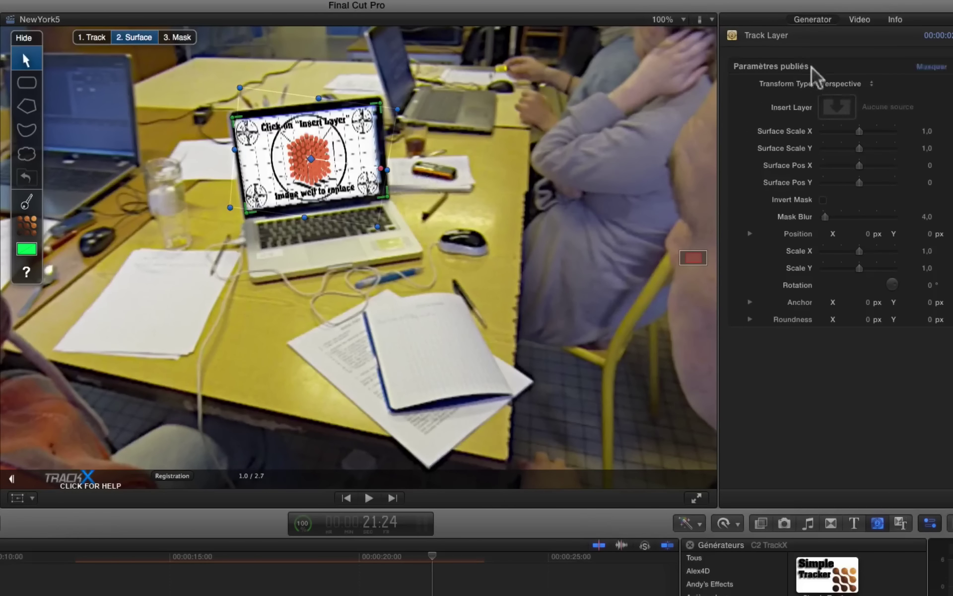
click(835, 107)
click(837, 108)
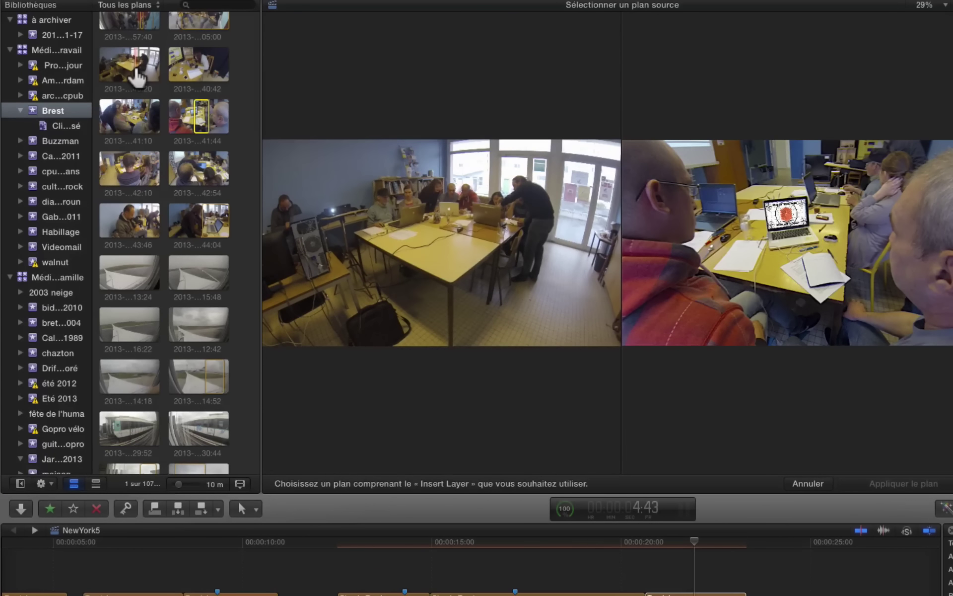
click(136, 72)
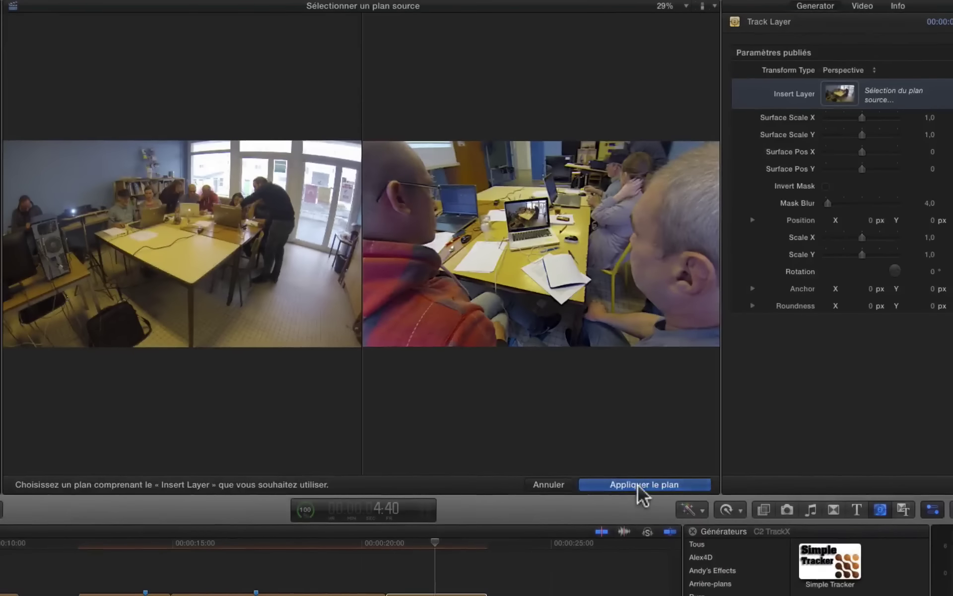
click(639, 485)
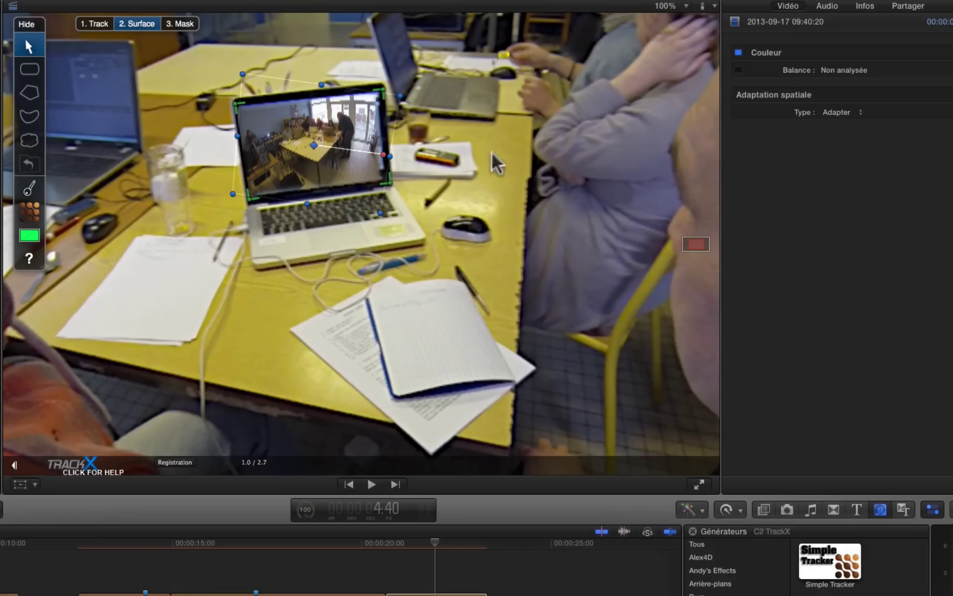
click(682, 6)
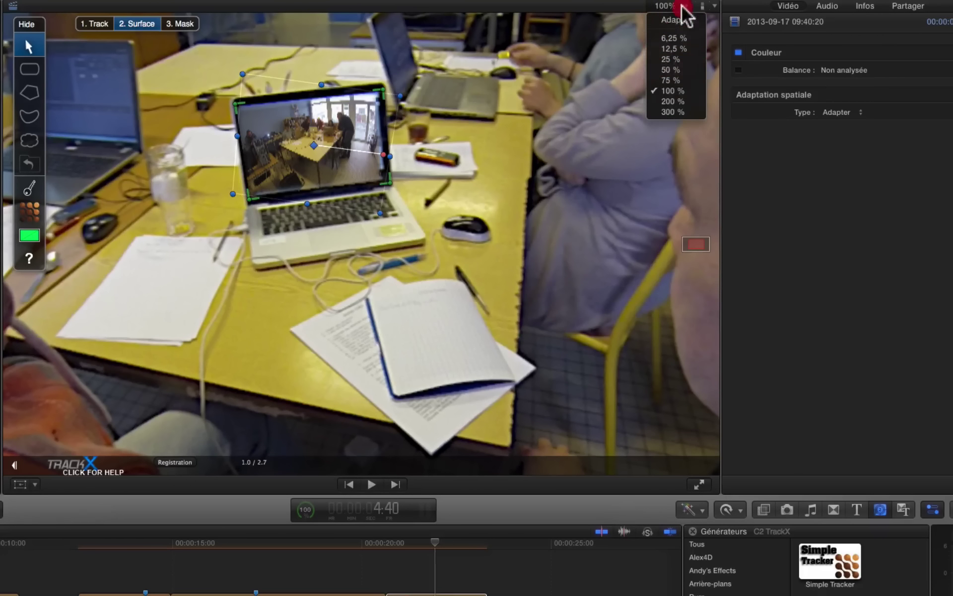
click(680, 22)
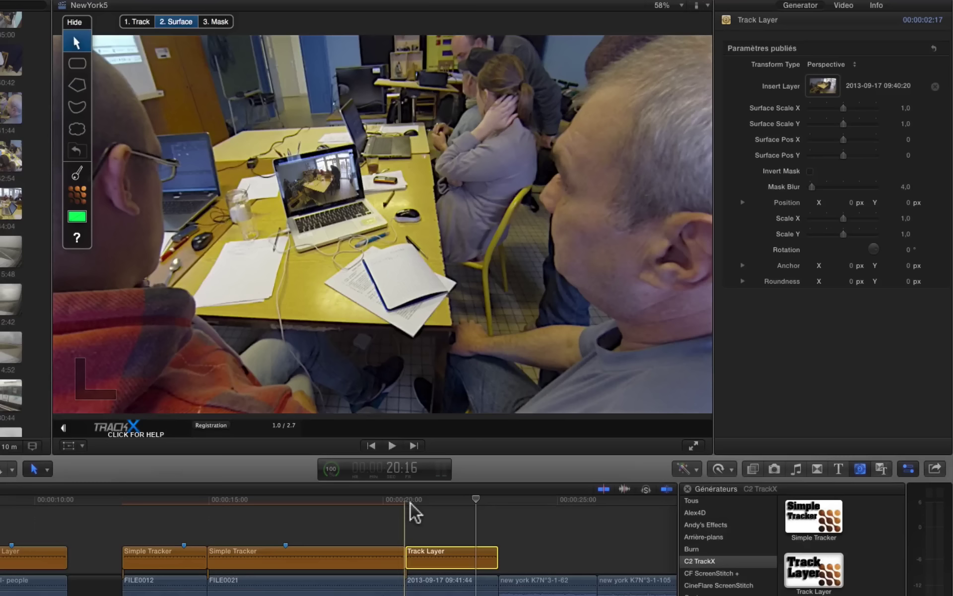
Play back the laptop composite and stop once the New York street clip is showing
click(410, 502)
key(space)
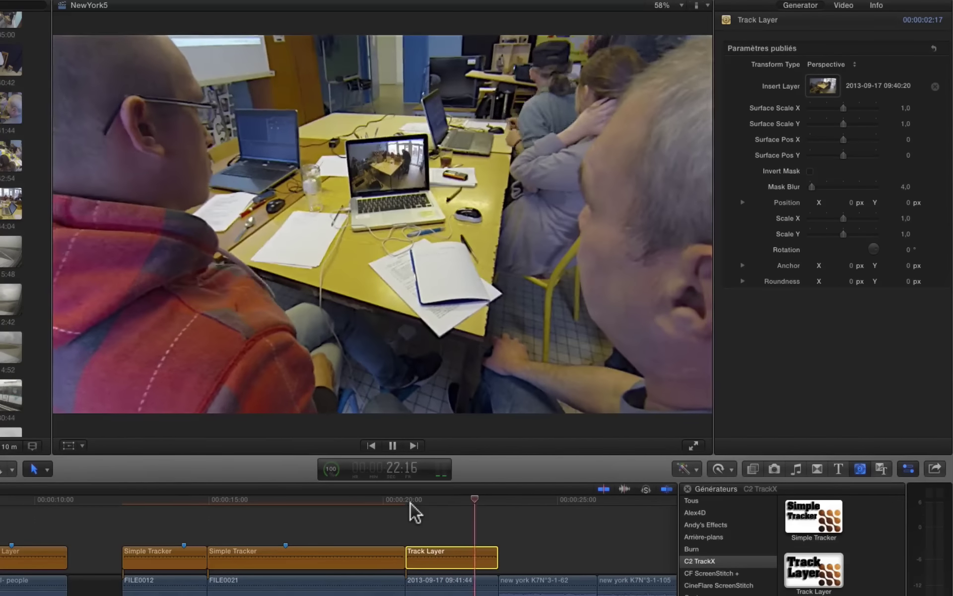
key(space)
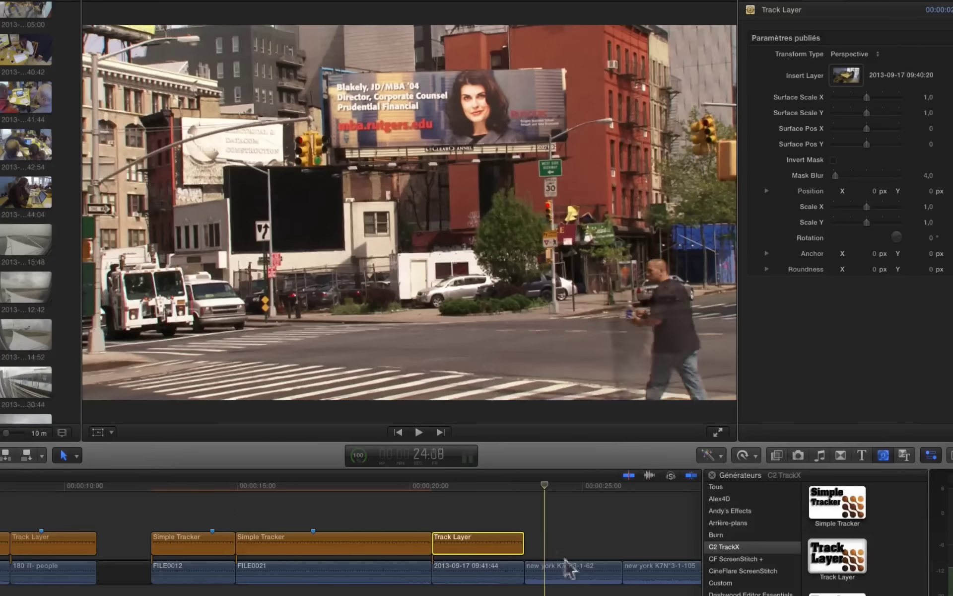
Connect a Track Layer above the New York K7N°3-1-62 clip and select it
click(568, 569)
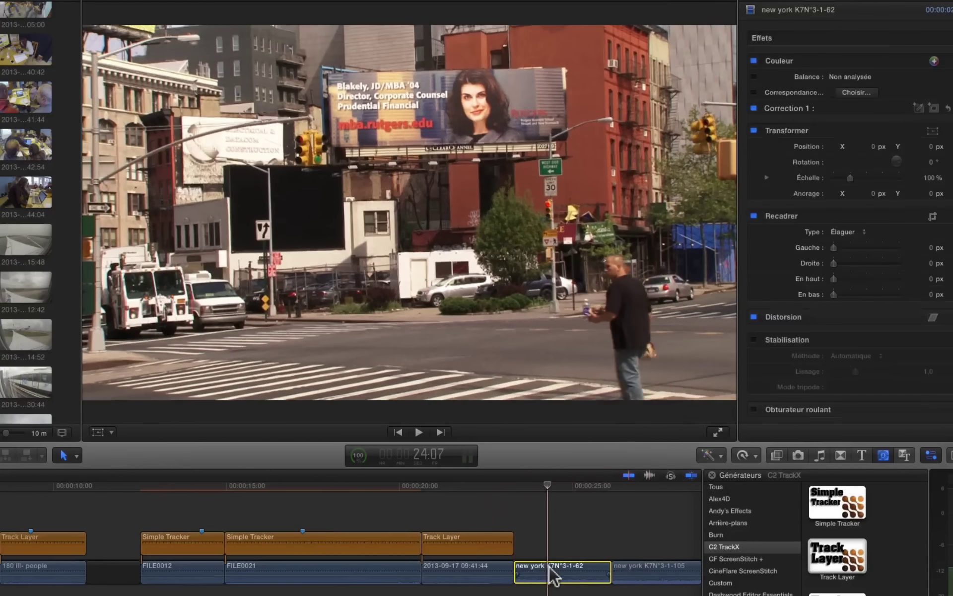
click(826, 567)
key(q)
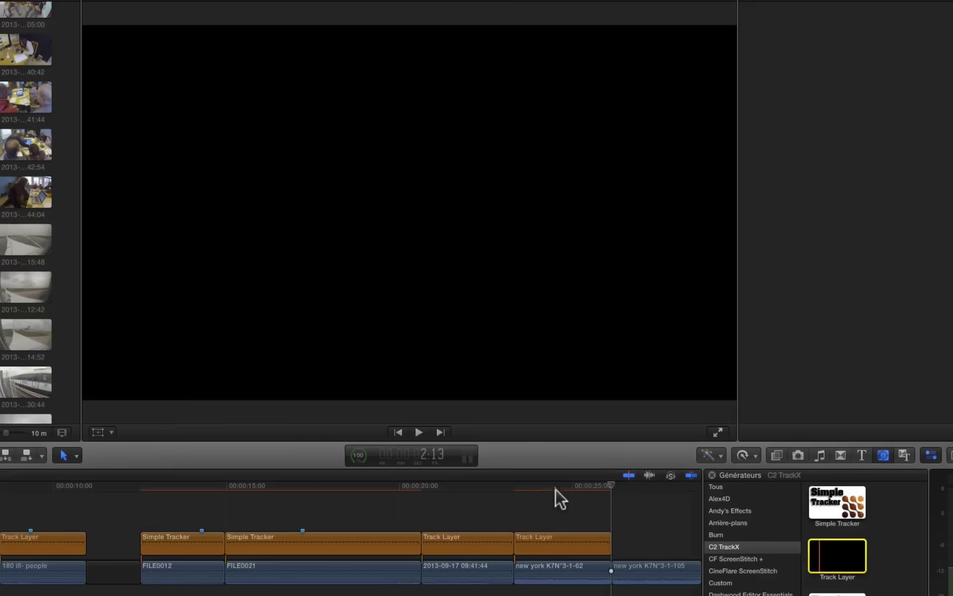
click(556, 487)
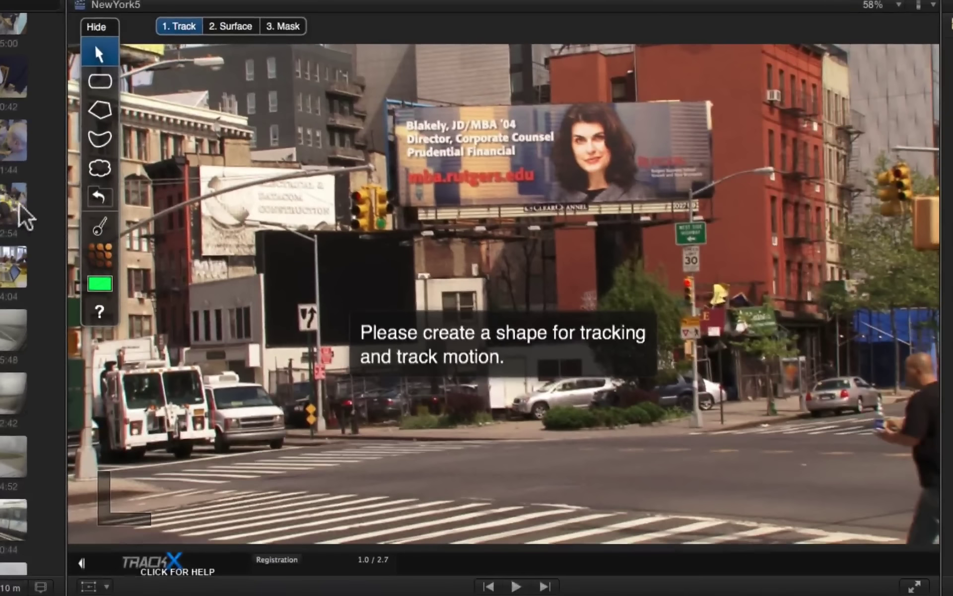
Draw a closed polygon tracking shape on the billboard's four corners
scroll(22, 213, down, 2)
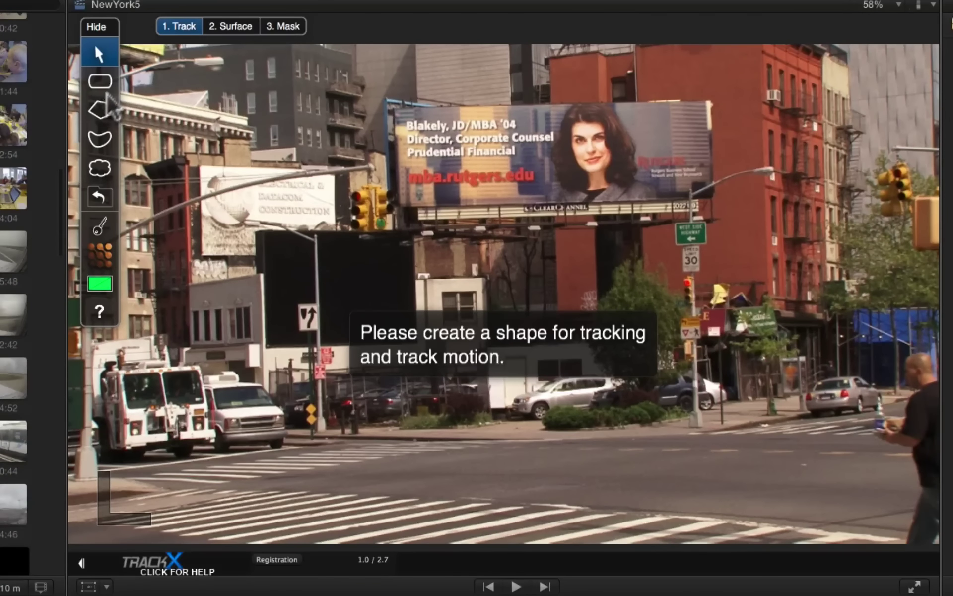
click(100, 108)
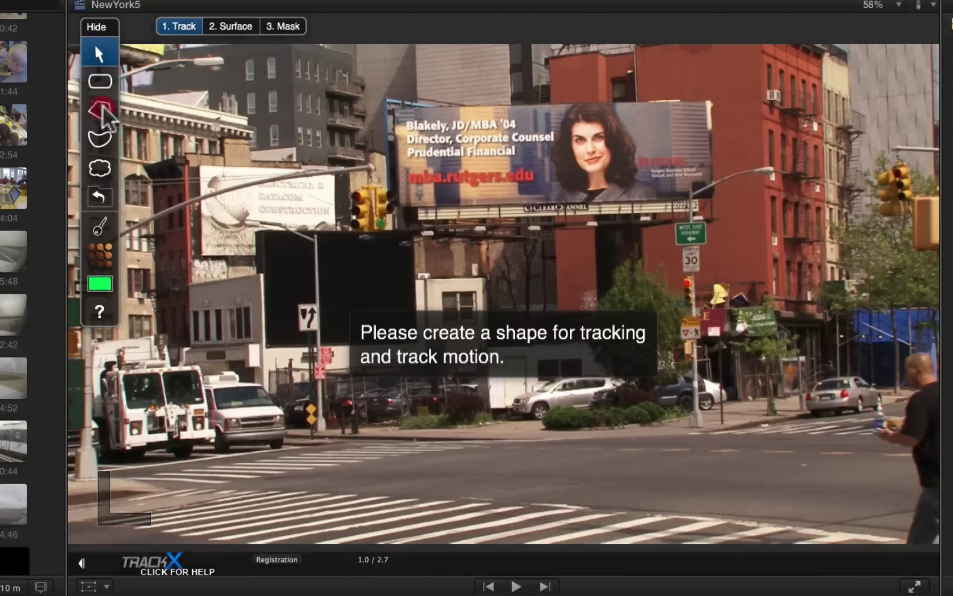
click(396, 110)
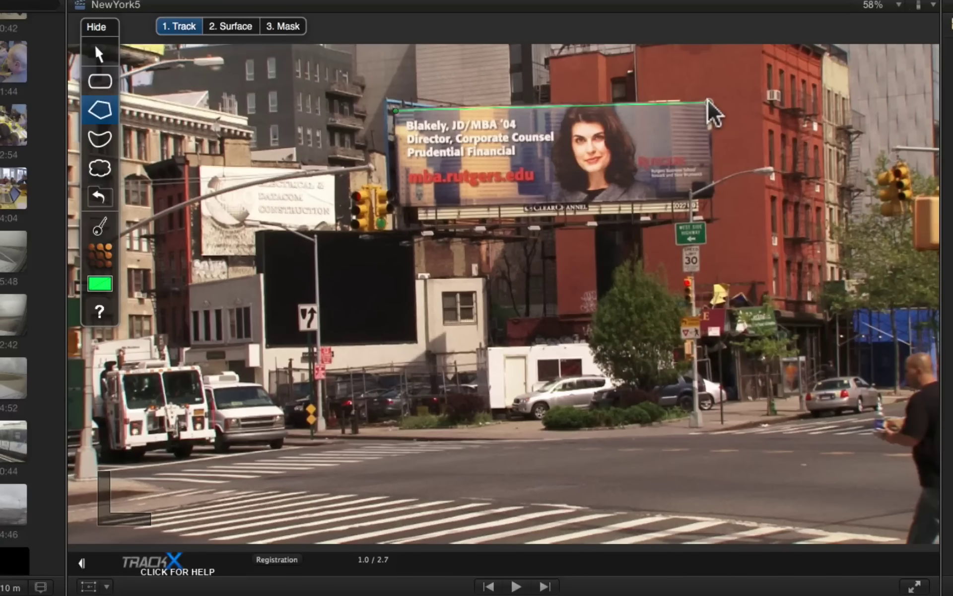
click(709, 103)
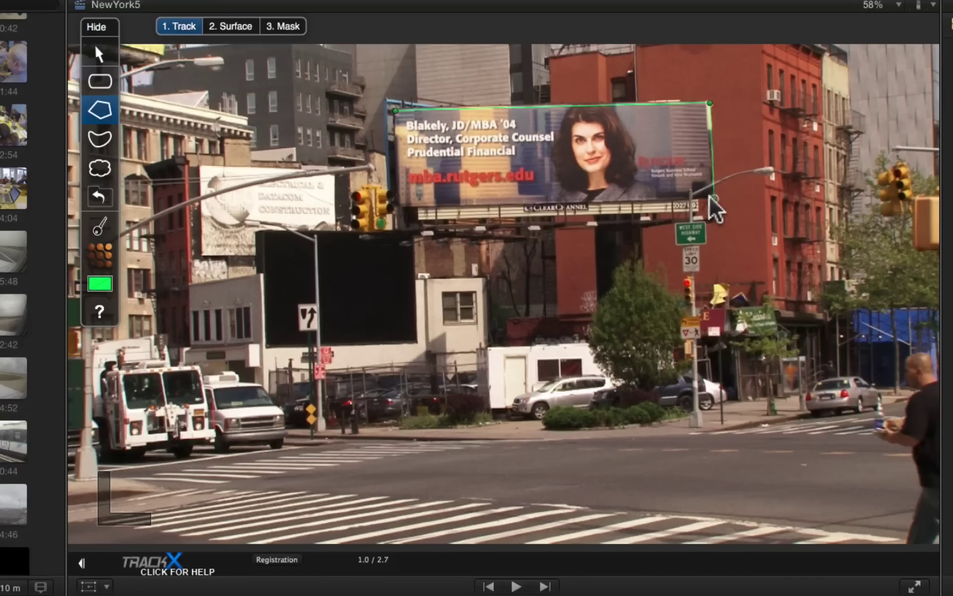
click(712, 198)
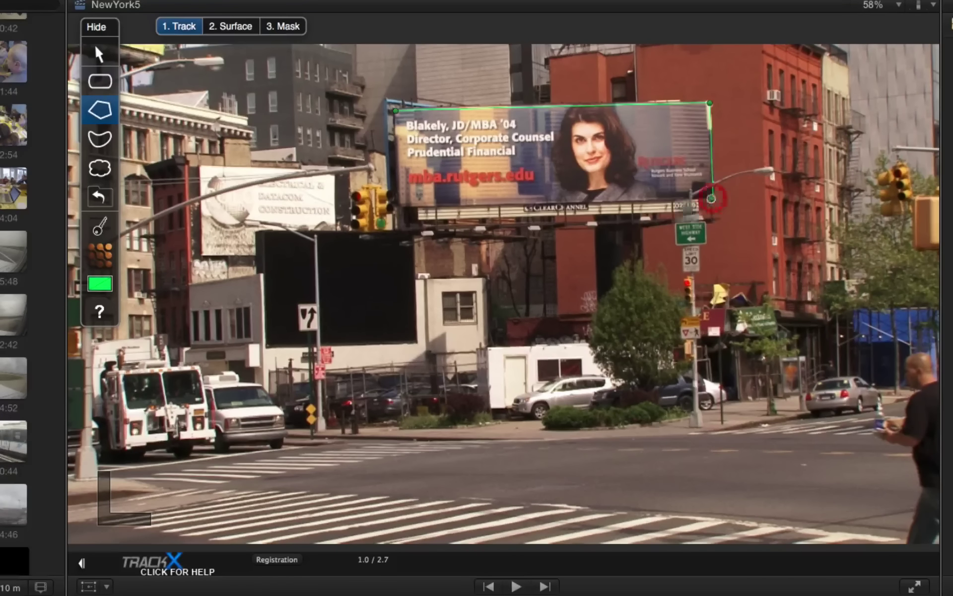
click(397, 206)
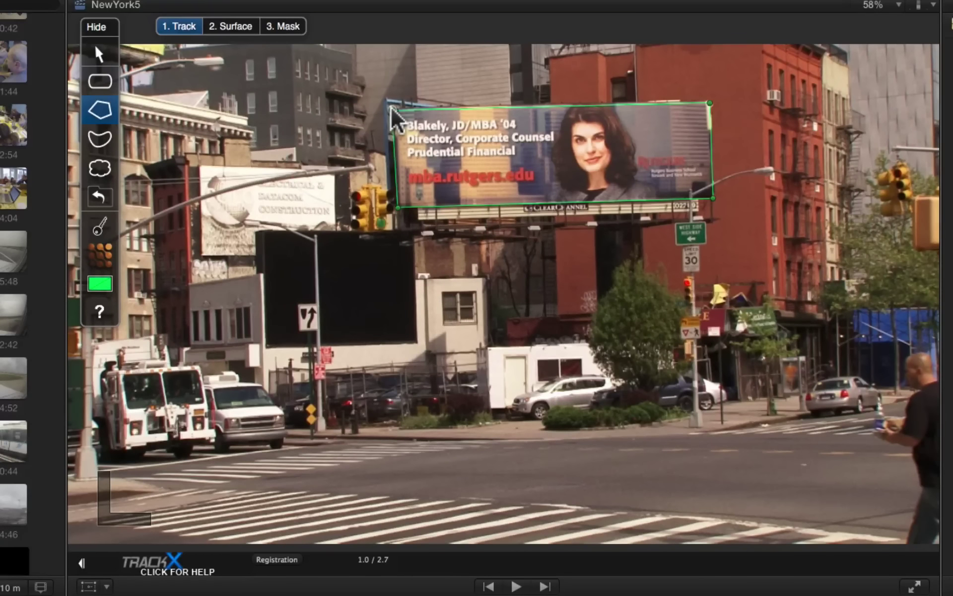
click(394, 107)
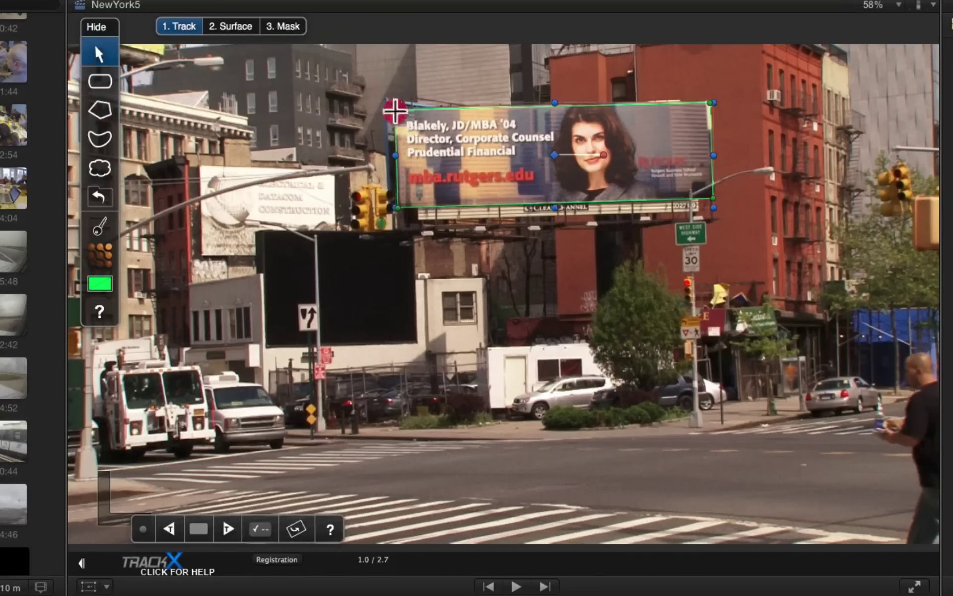
At 100% zoom, fit the shape's top-right and bottom-left corners onto the billboard edges
click(898, 5)
click(891, 108)
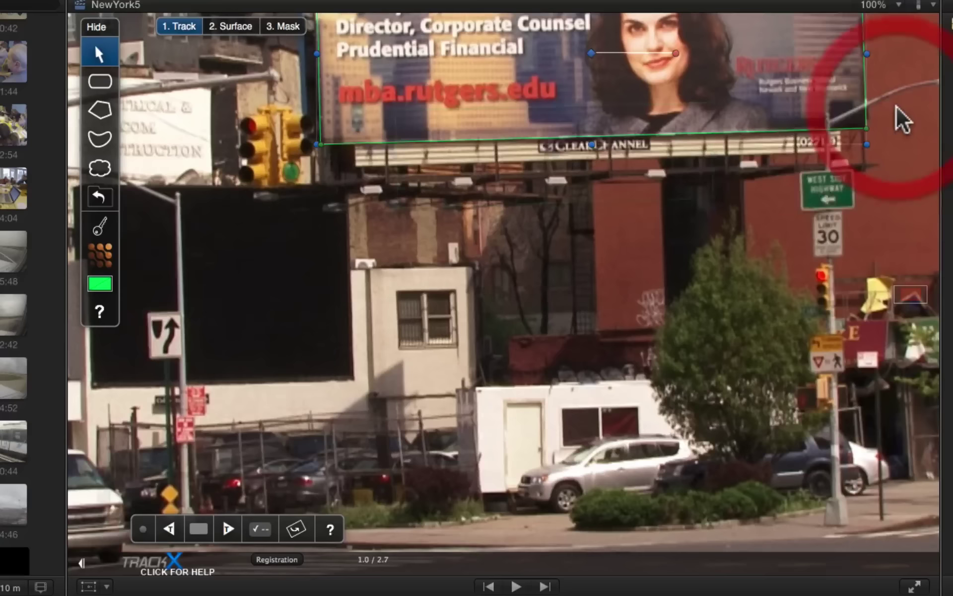
click(910, 291)
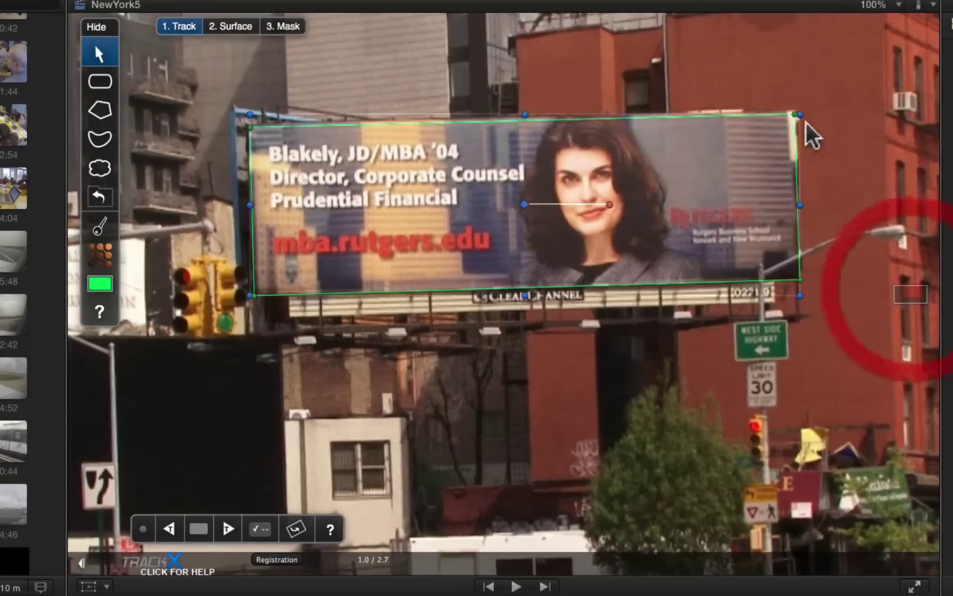
drag(794, 115, 793, 111)
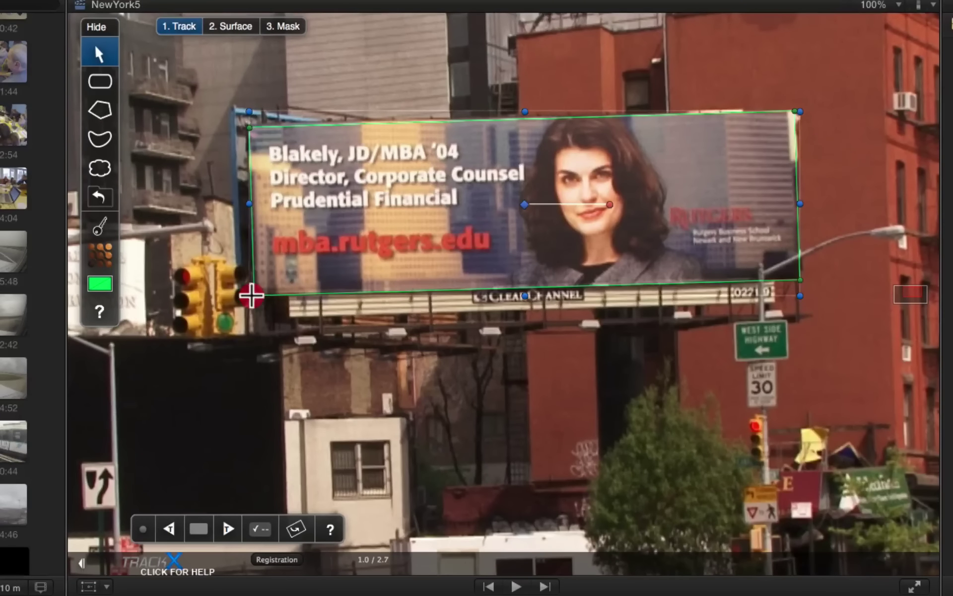
drag(252, 296, 251, 294)
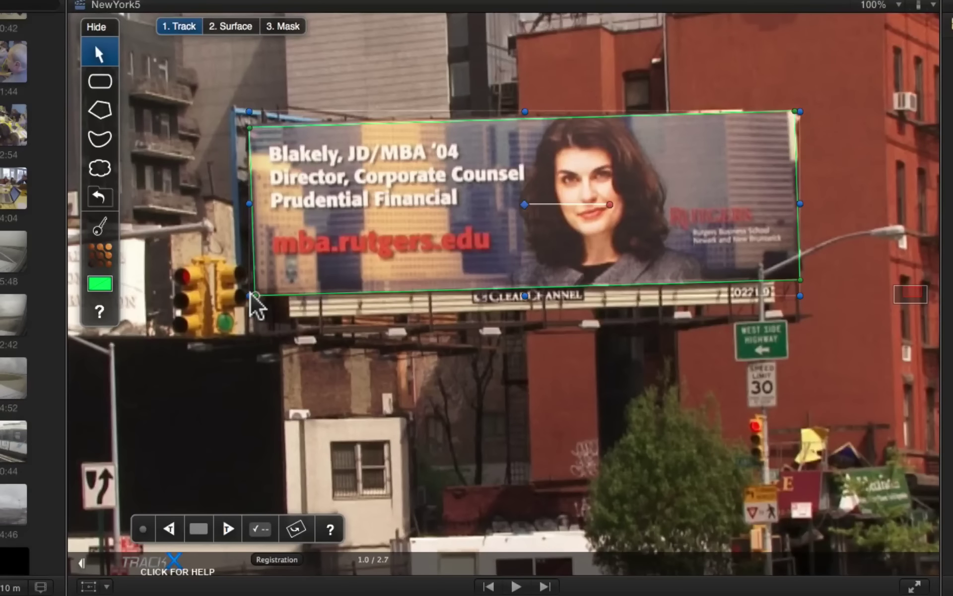
Track the billboard forward, pull the right and bottom-left corners onto its edges, then track backward
click(224, 529)
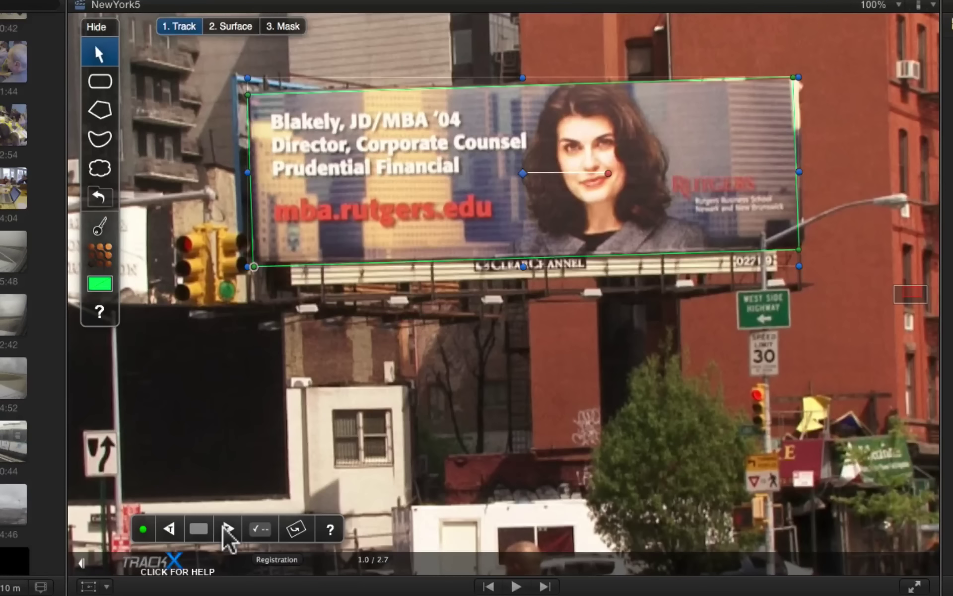
drag(794, 76, 804, 78)
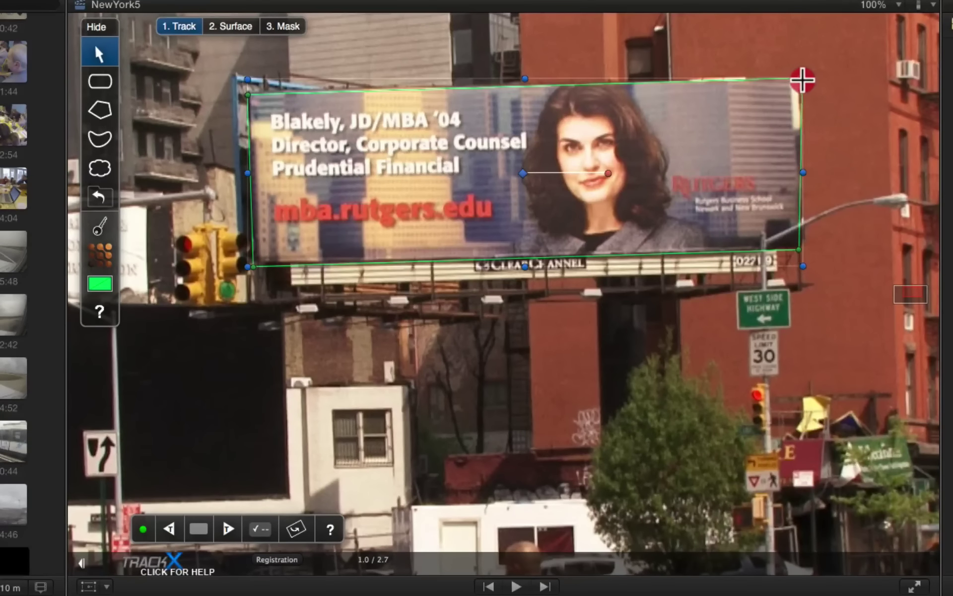
drag(799, 250, 805, 249)
drag(251, 265, 253, 264)
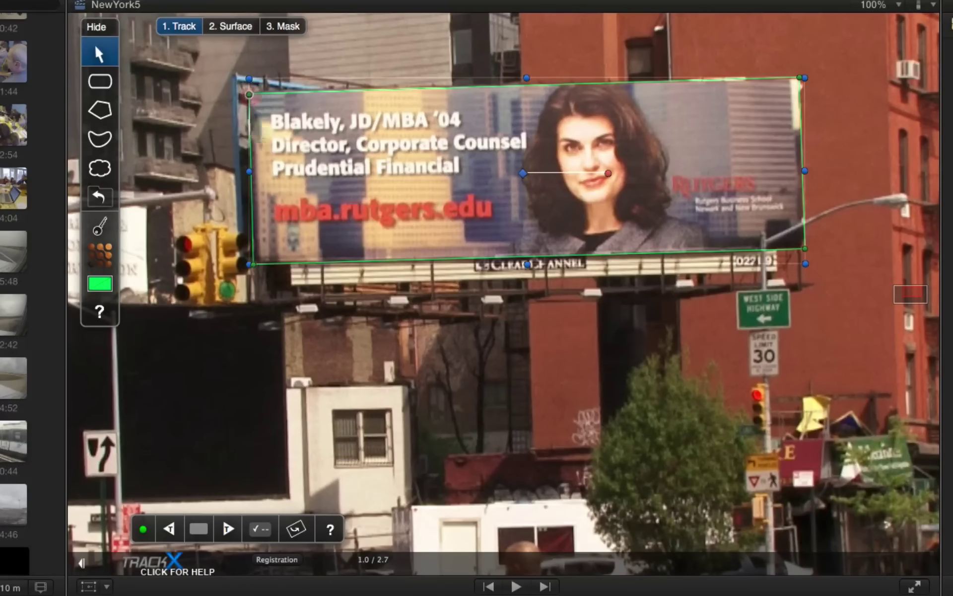
drag(252, 266, 251, 264)
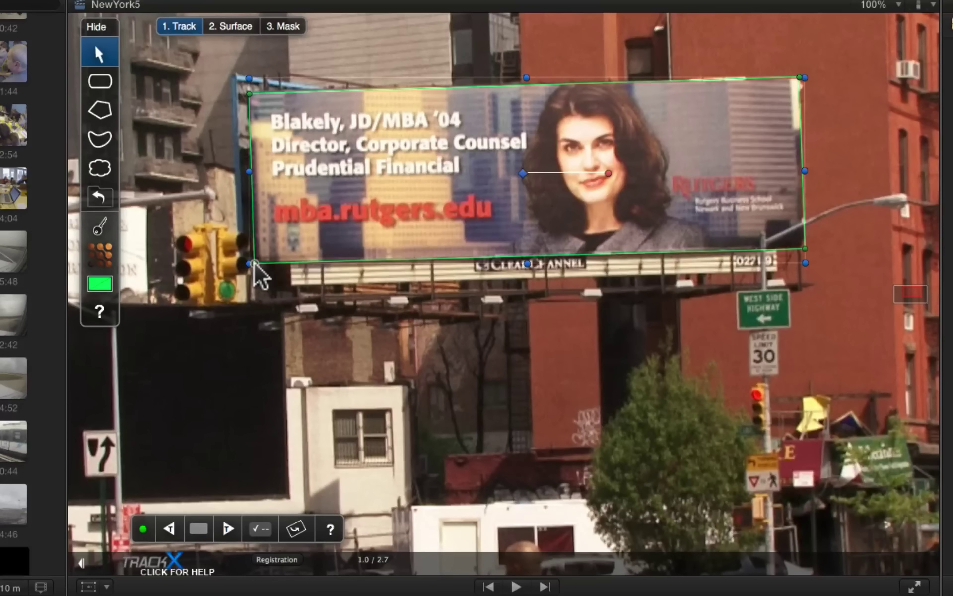
click(169, 527)
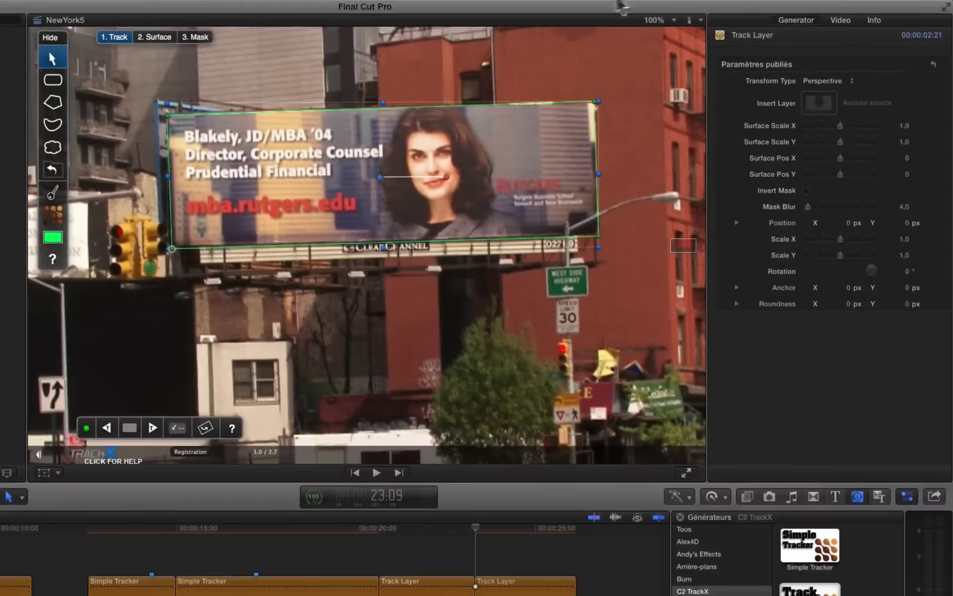
click(816, 107)
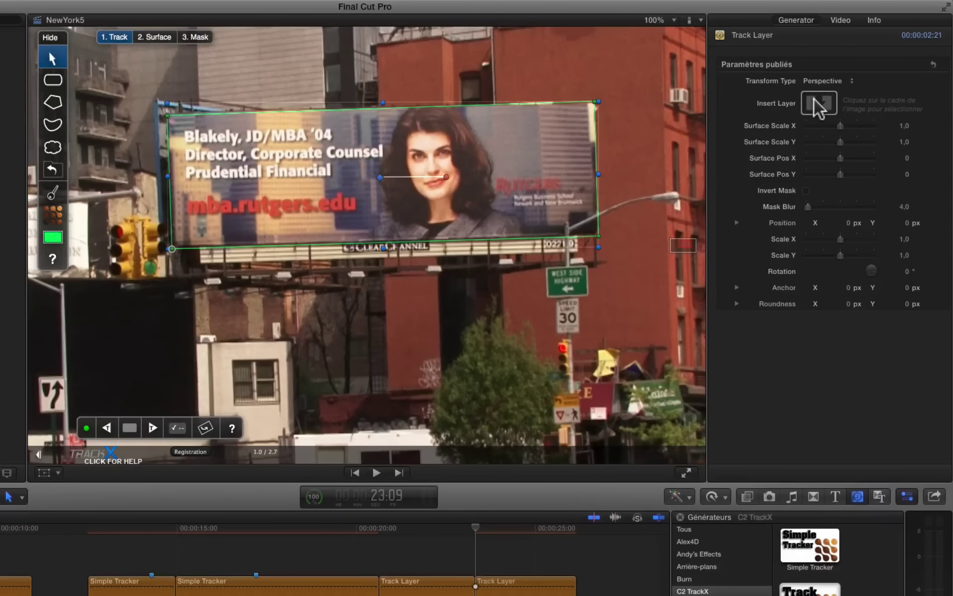
click(817, 106)
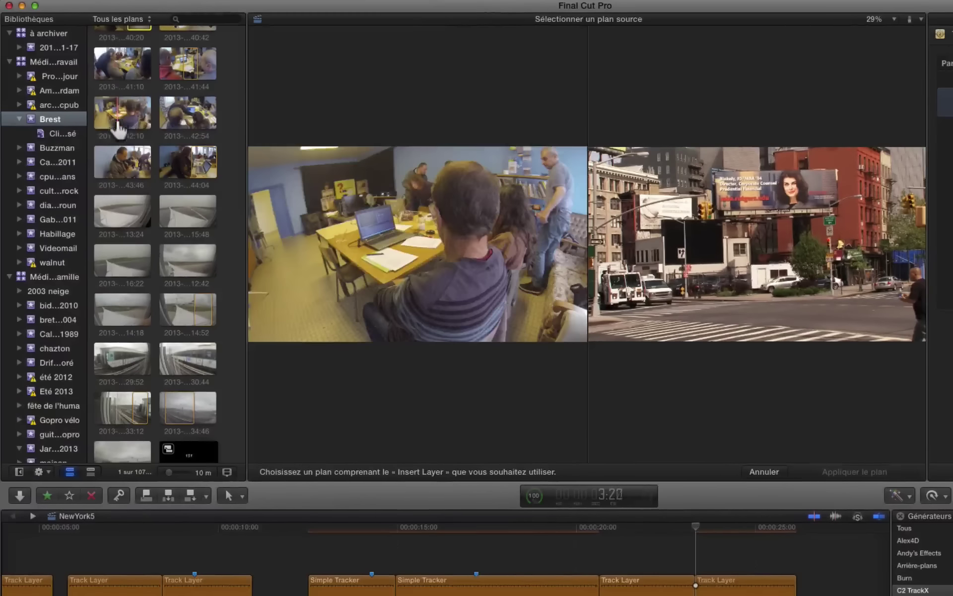
click(118, 113)
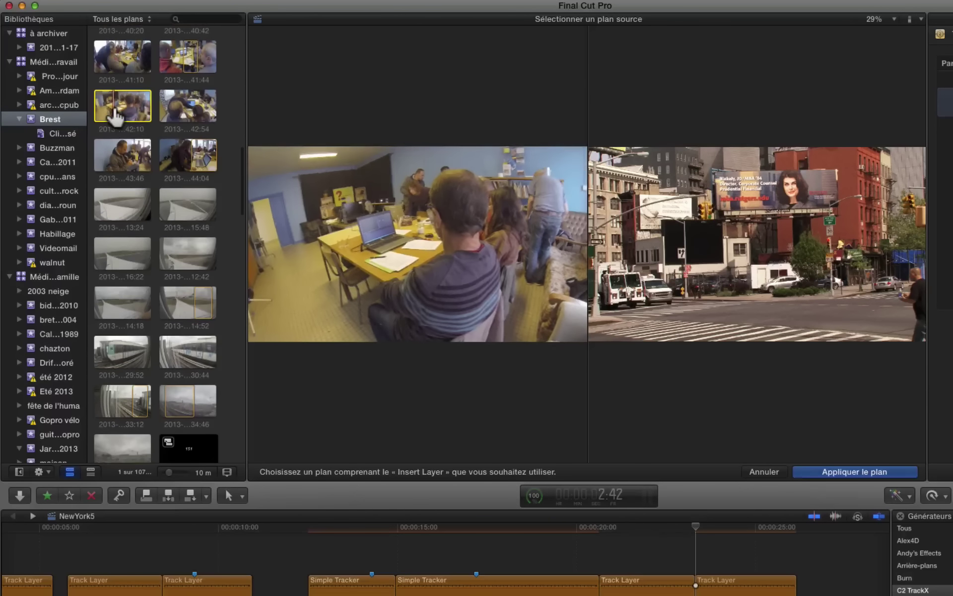
click(884, 472)
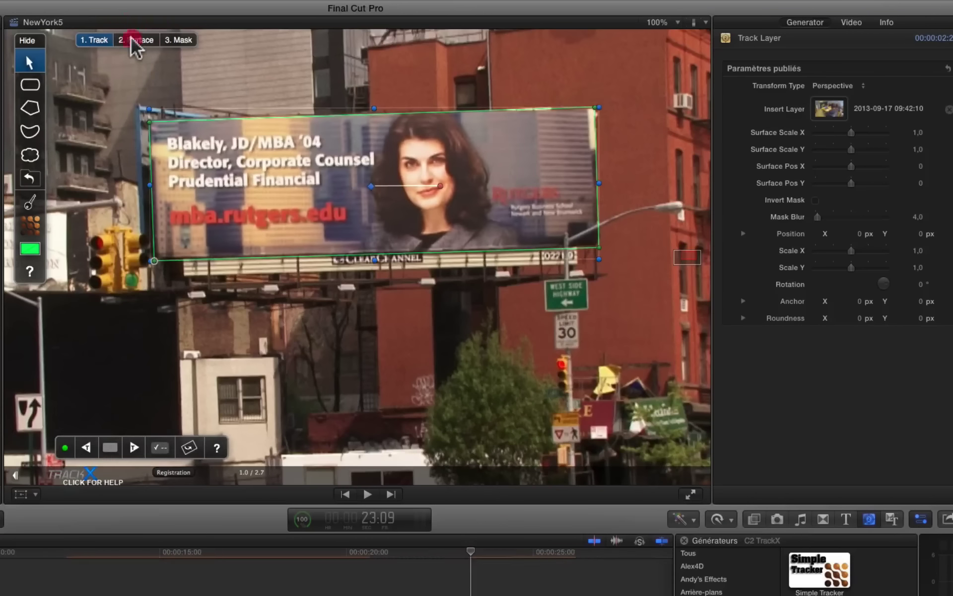
click(132, 40)
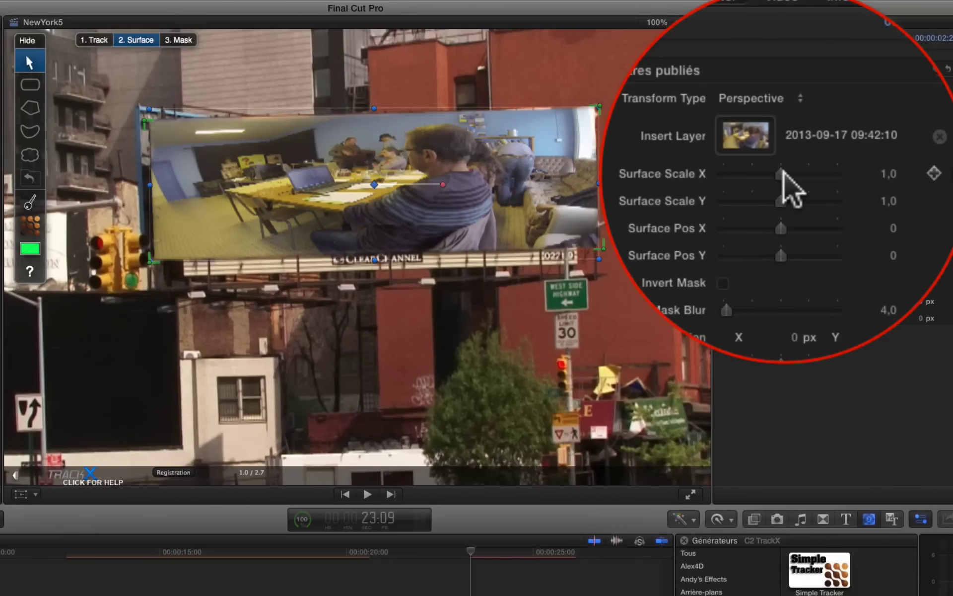
Set the office footage's Surface Scale to 1,21 × 1,58 and position to 0,18 / -0,19
drag(851, 132, 845, 131)
mouse_move(785, 174)
mouse_down()
mouse_move(810, 175)
mouse_move(783, 175)
mouse_move(785, 183)
mouse_up()
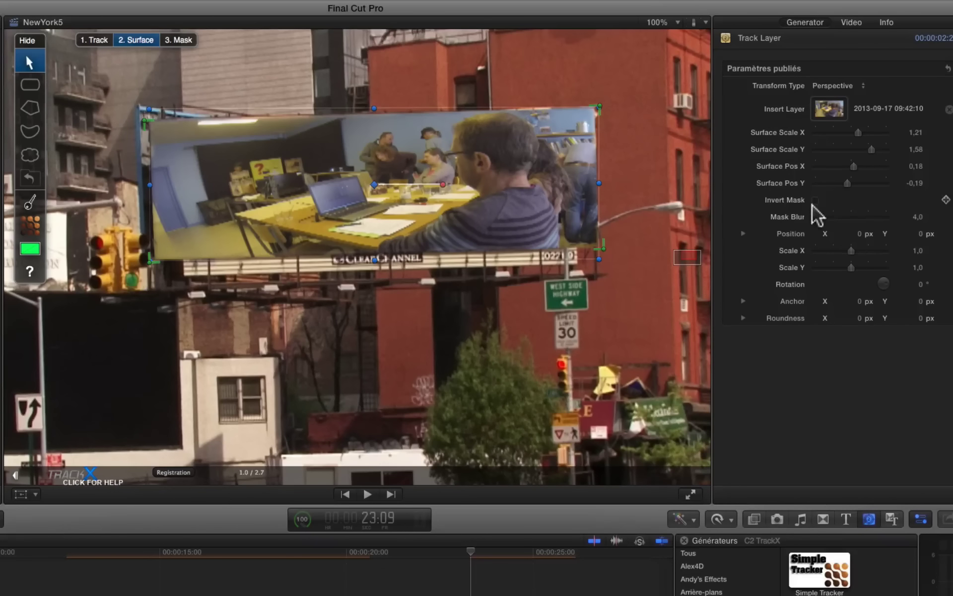
Lower the office layer's opacity to 31% in the Video inspector
click(850, 23)
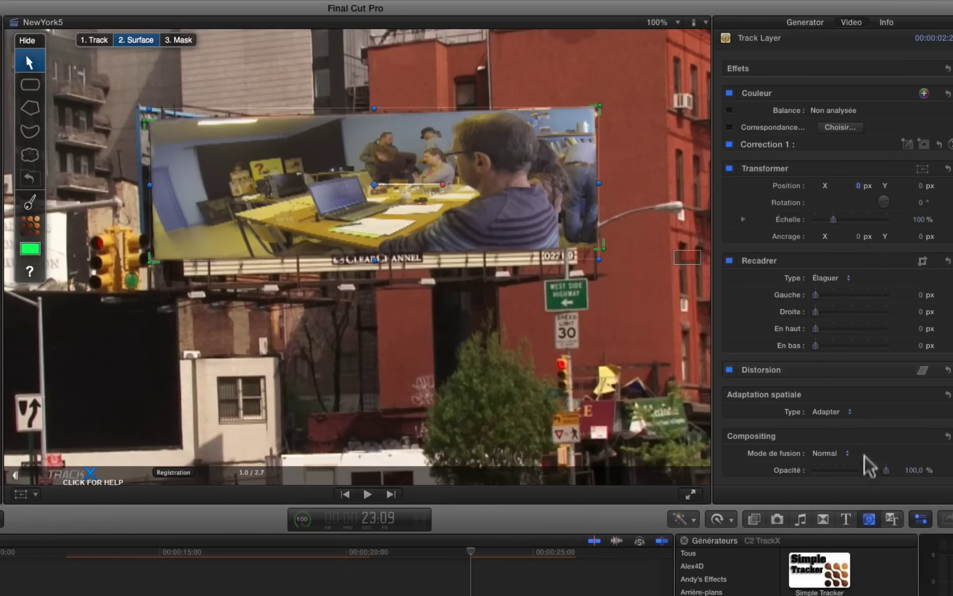
drag(850, 479, 839, 479)
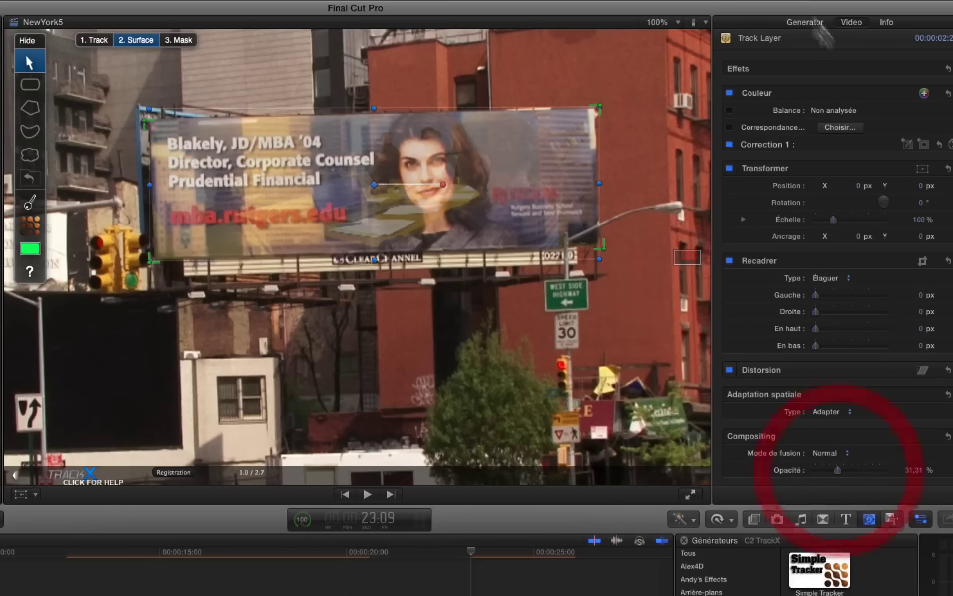
Enter TrackX's 3. Mask stage with the polygon tool, zoom the viewer to 200% and pan to the streetlight pole
click(799, 23)
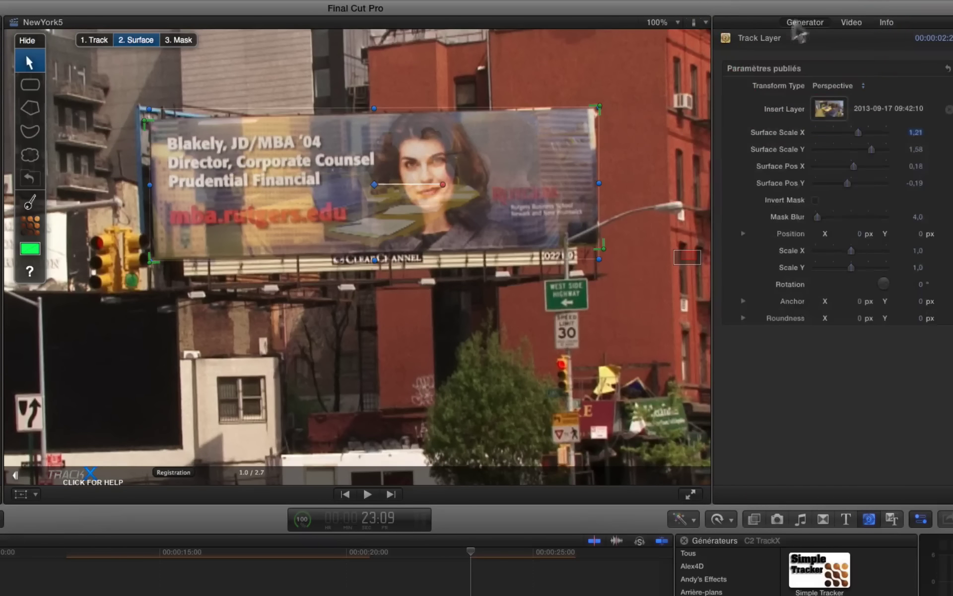
click(177, 41)
click(30, 108)
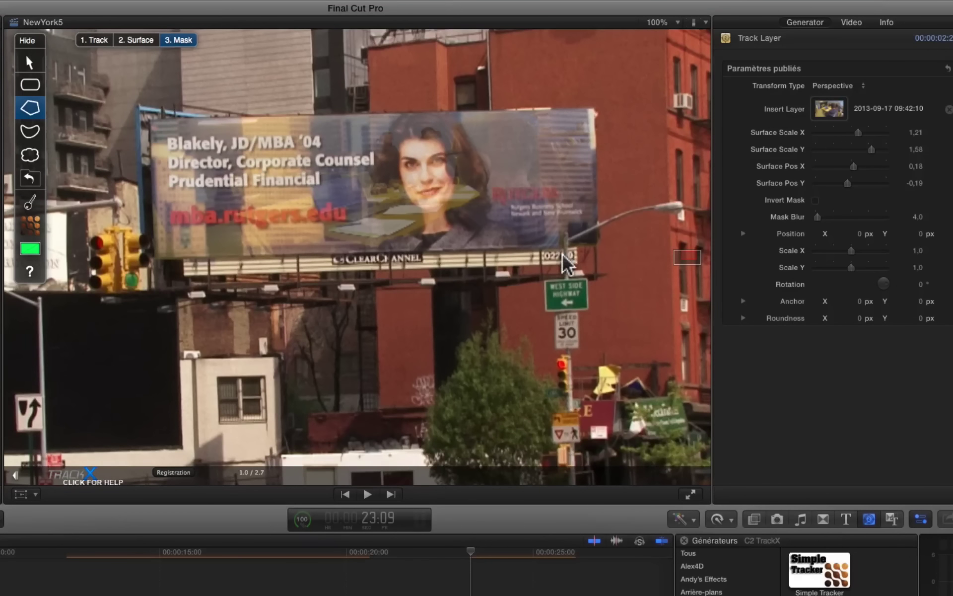
click(679, 25)
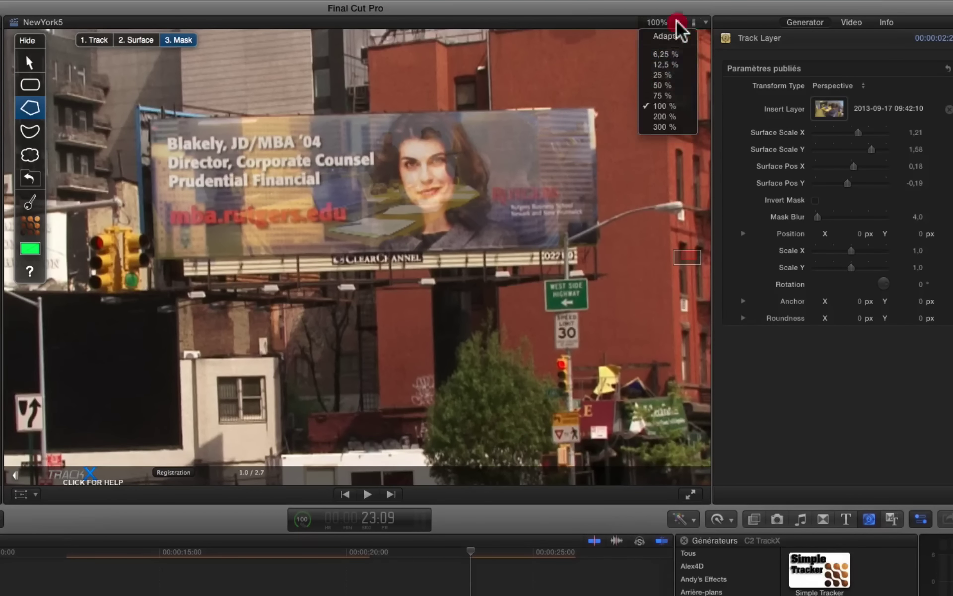
click(673, 122)
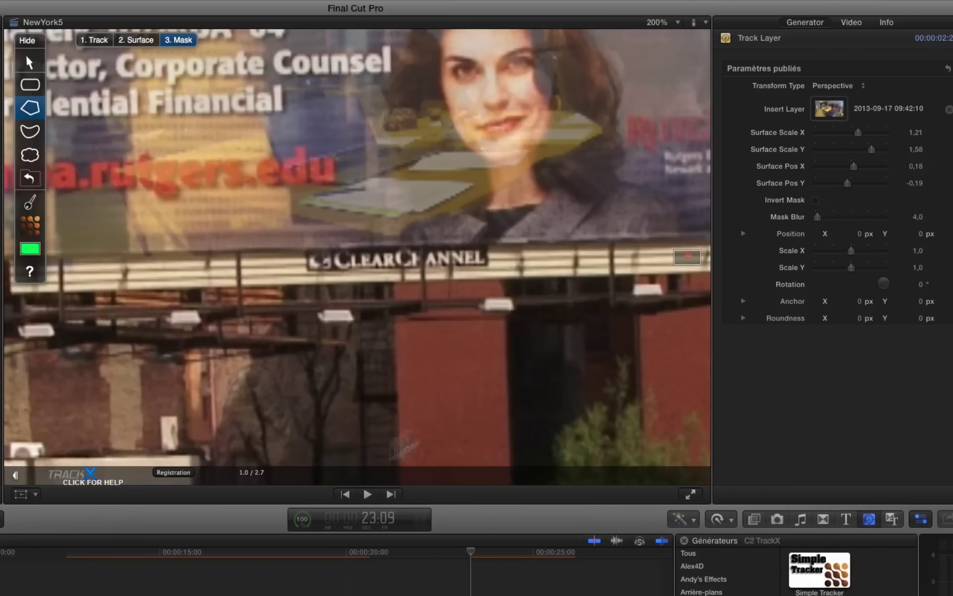
drag(691, 261, 697, 264)
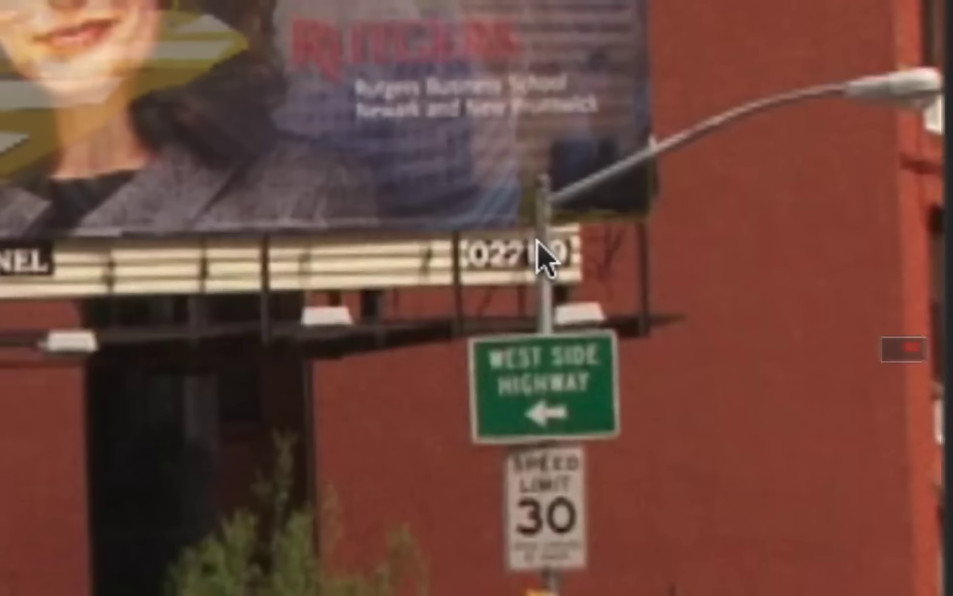
Outline the lamp pole top and streetlight arm with polygon points, closing the shape
click(471, 199)
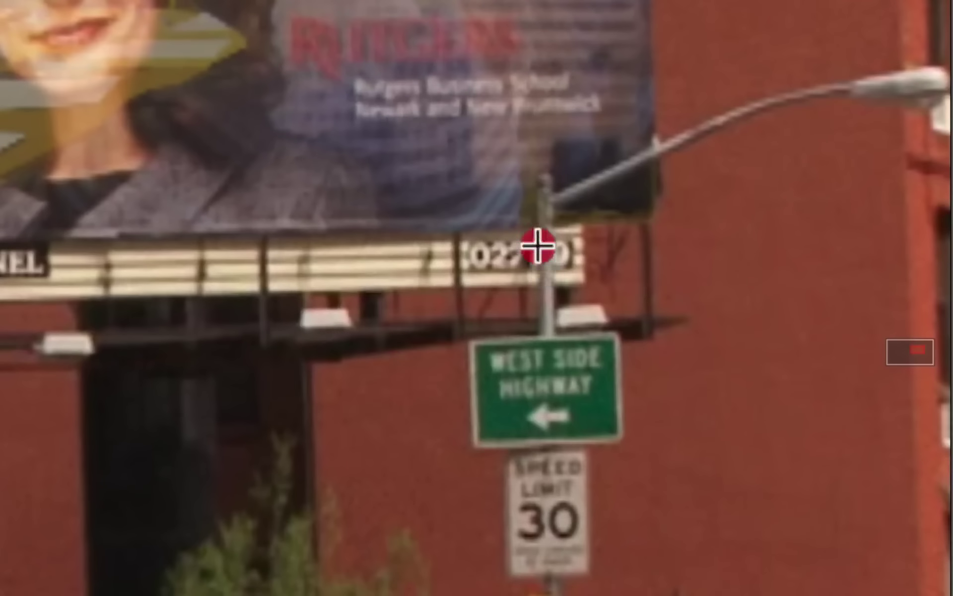
click(534, 188)
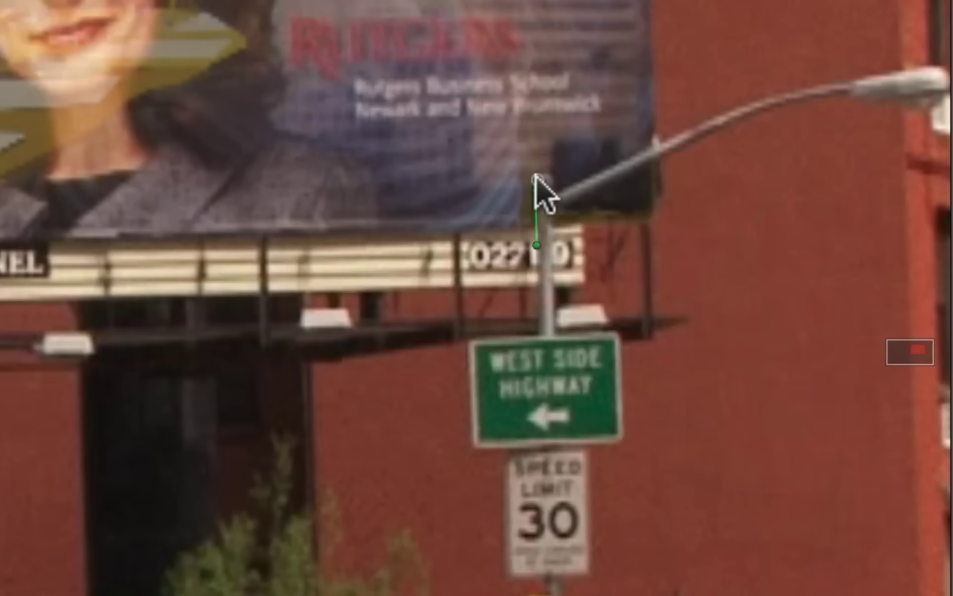
click(549, 177)
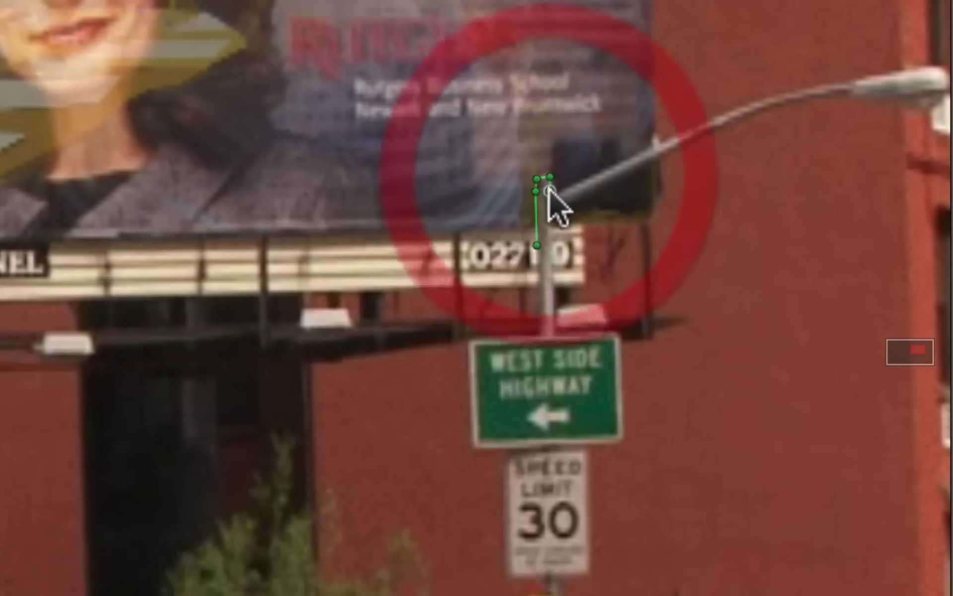
click(554, 193)
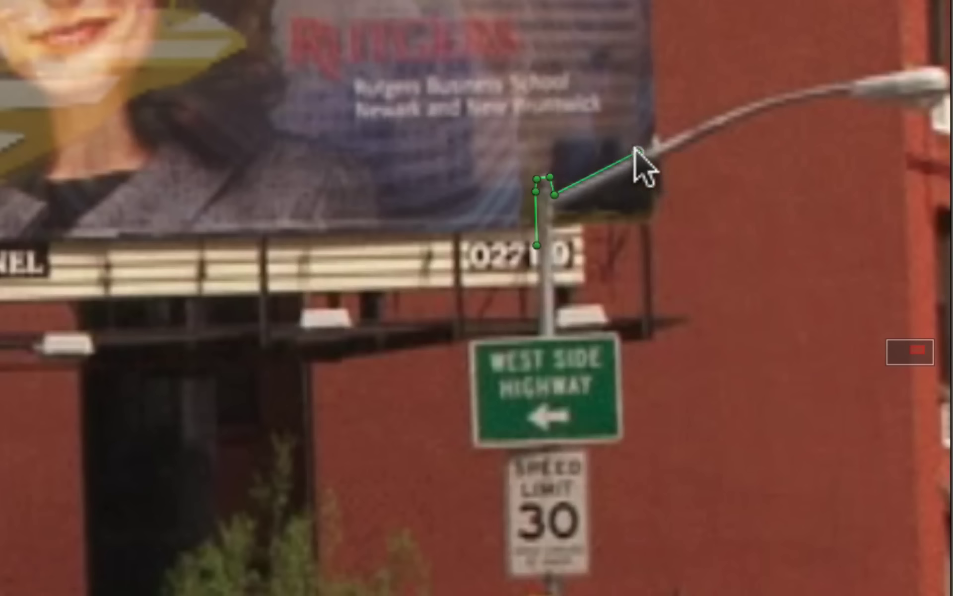
click(671, 136)
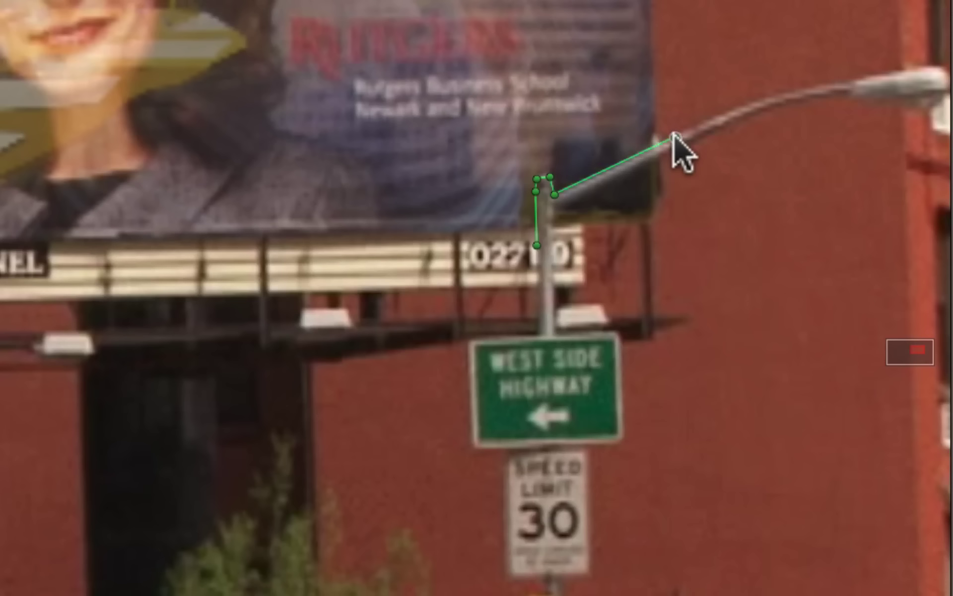
click(673, 137)
click(678, 165)
click(660, 160)
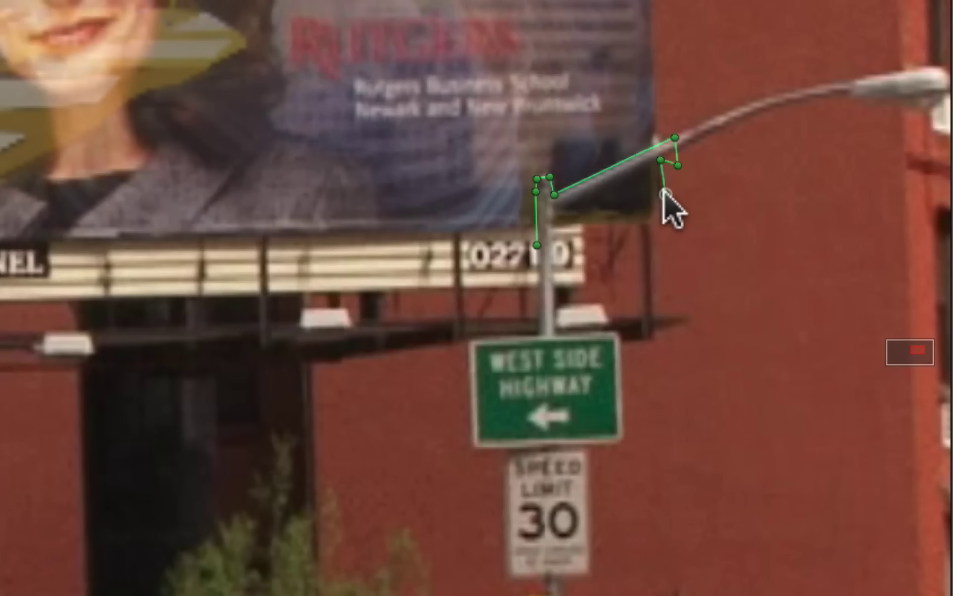
click(558, 208)
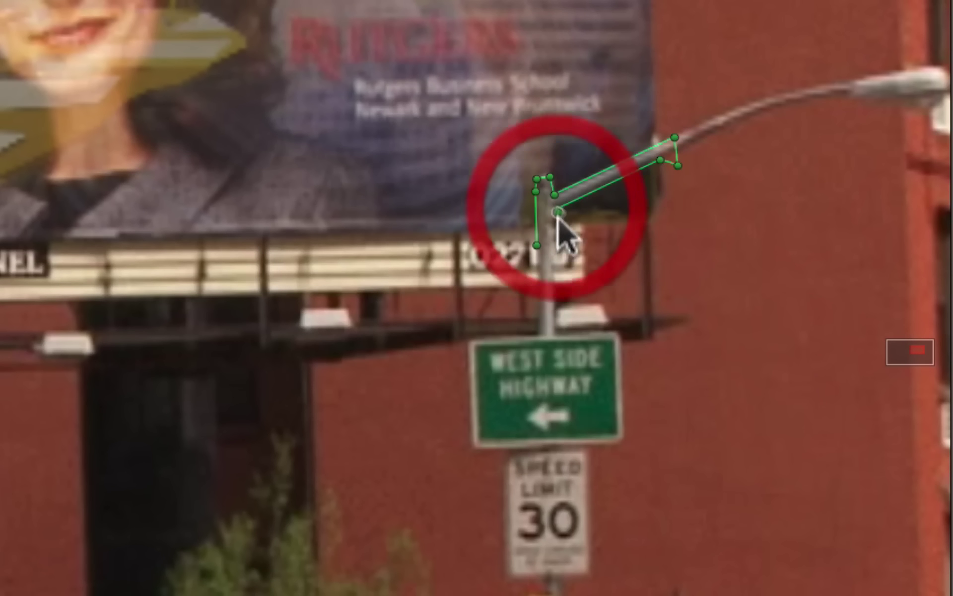
click(550, 276)
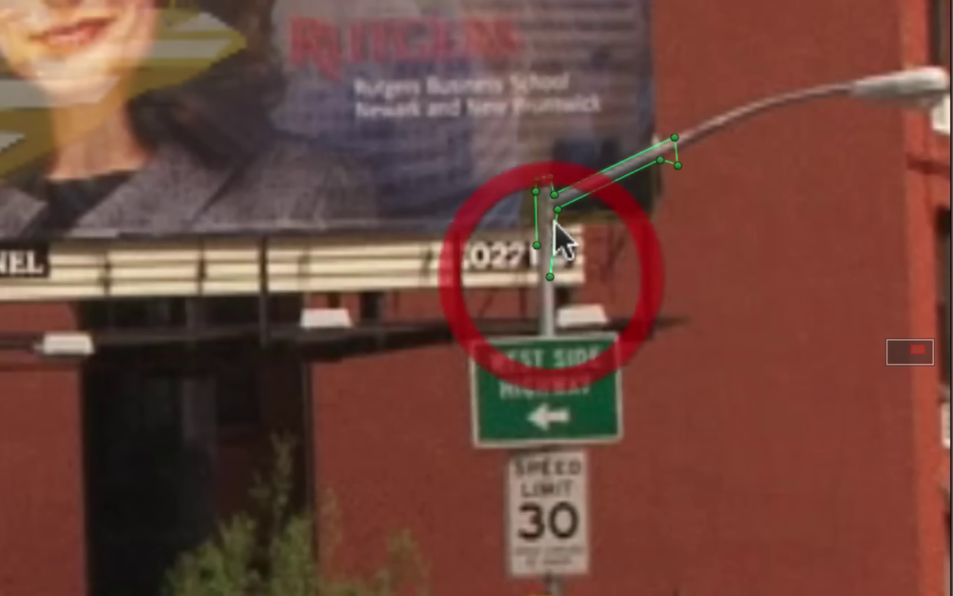
click(536, 246)
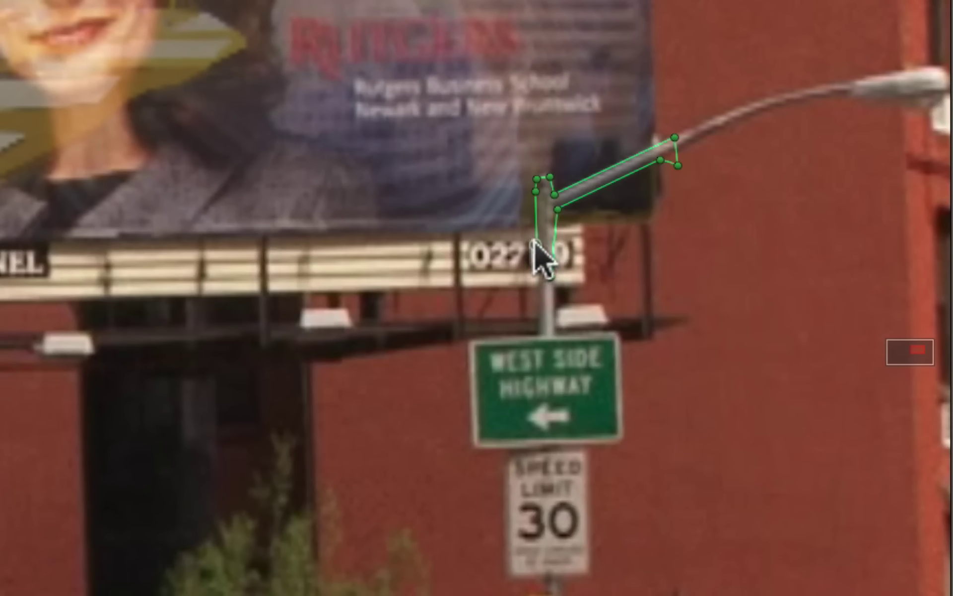
Fine-tune the pole mask's points where the arm meets the pole
click(556, 250)
click(558, 210)
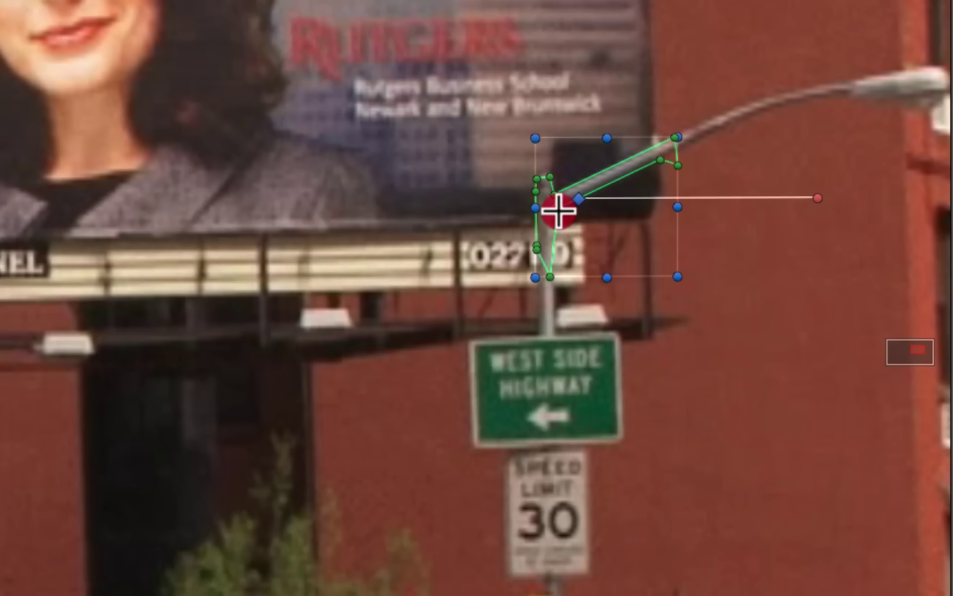
click(664, 159)
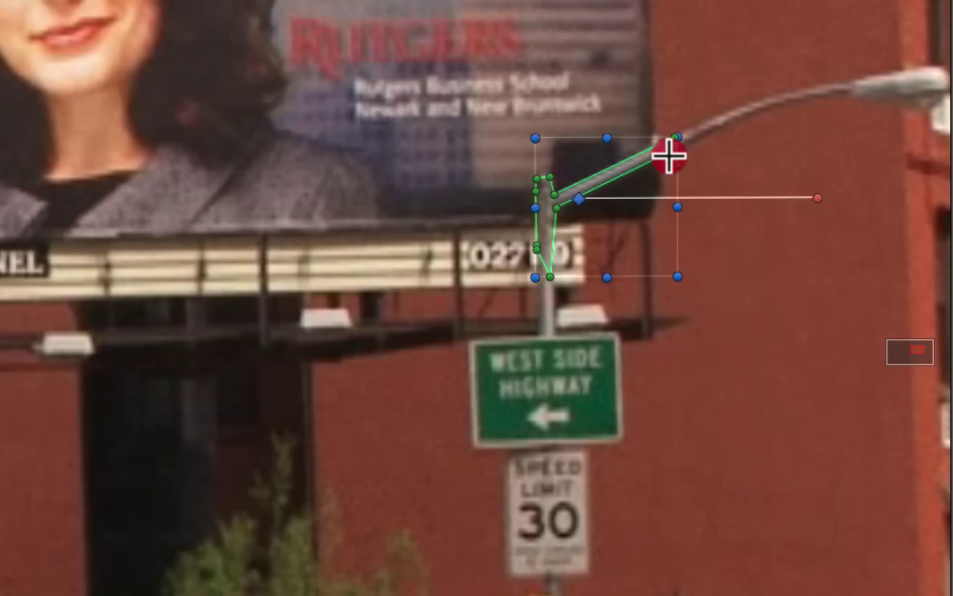
click(556, 196)
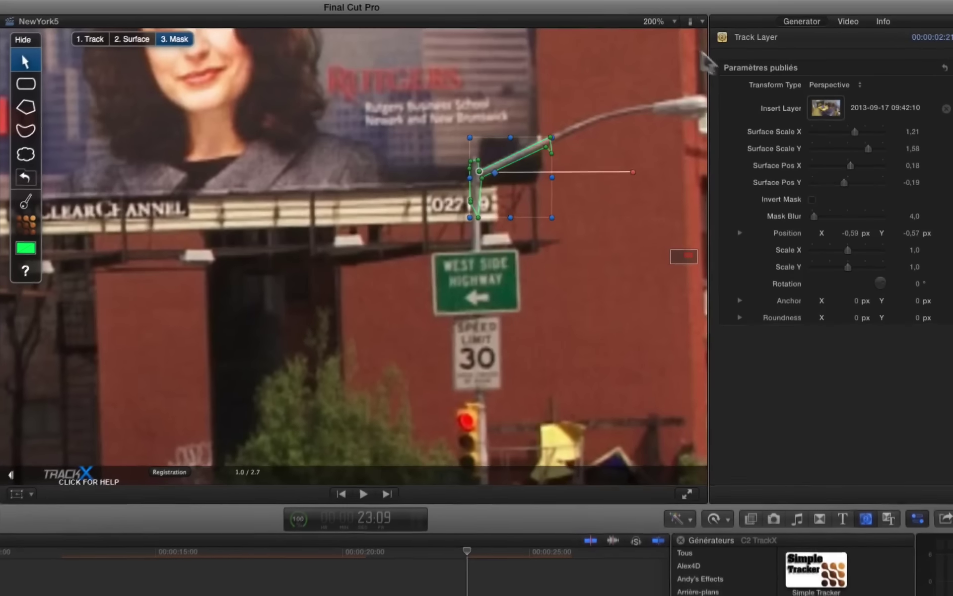
Fit the whole frame in the viewer and tick Invert Mask to keep the pole in front
click(671, 22)
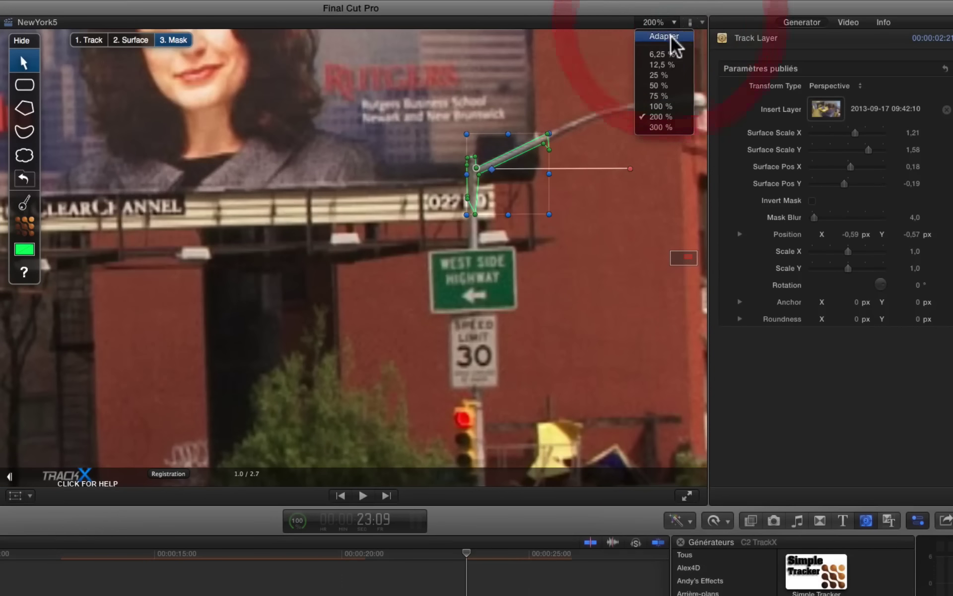
click(672, 36)
click(849, 22)
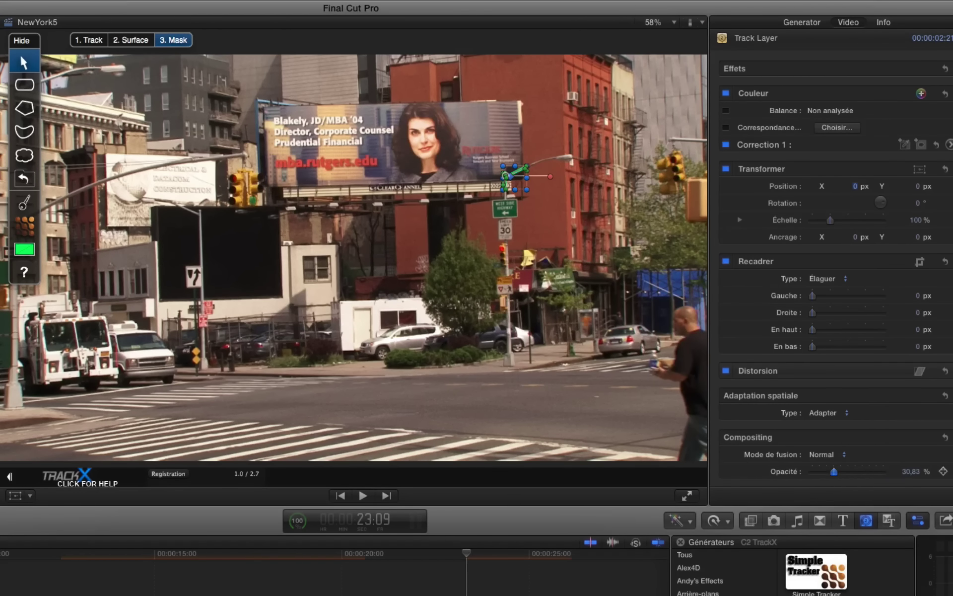
click(799, 22)
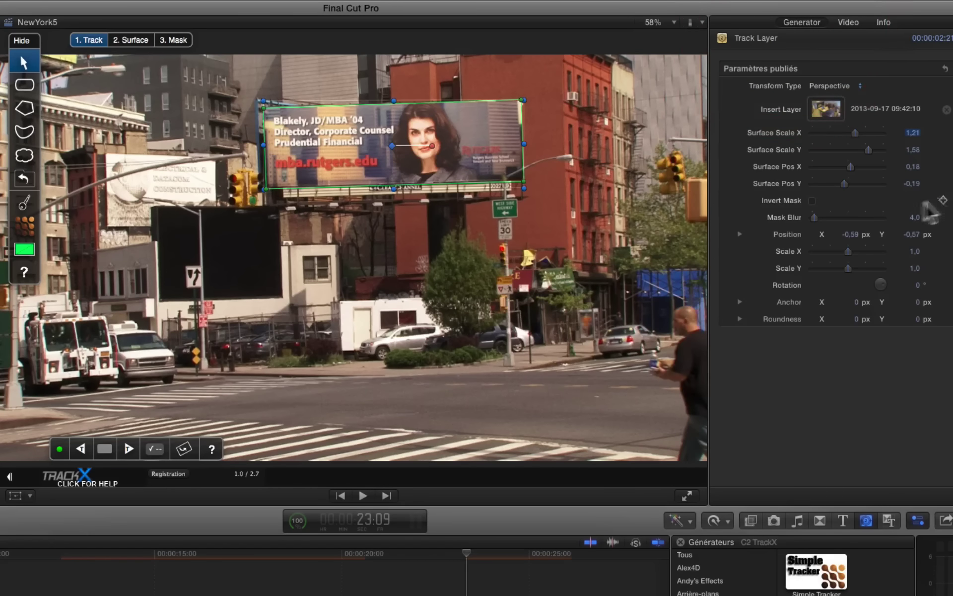
click(812, 200)
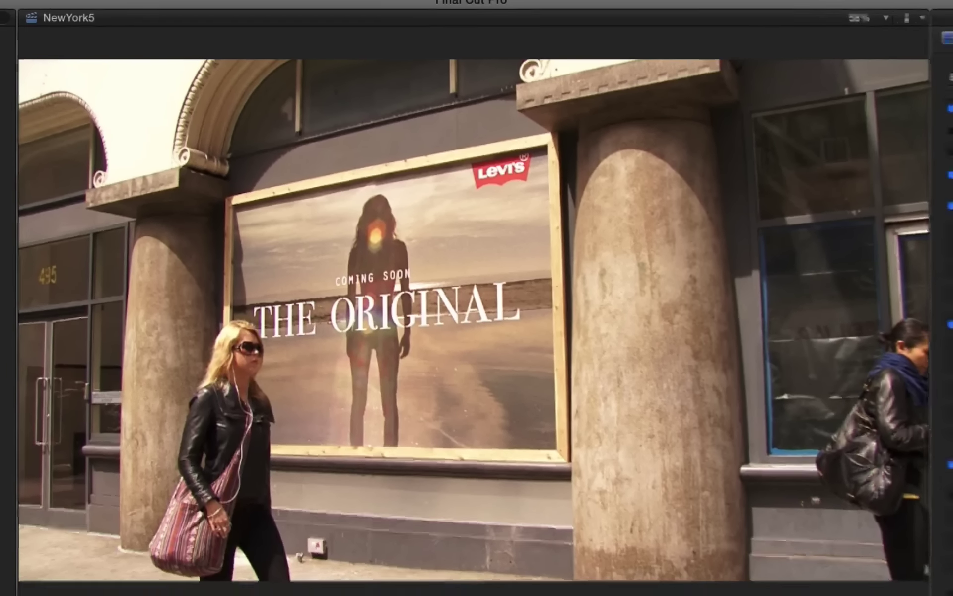
Exit full screen and add a Track Layer generator above the Levi's poster clip
key(Escape)
key(space)
click(640, 566)
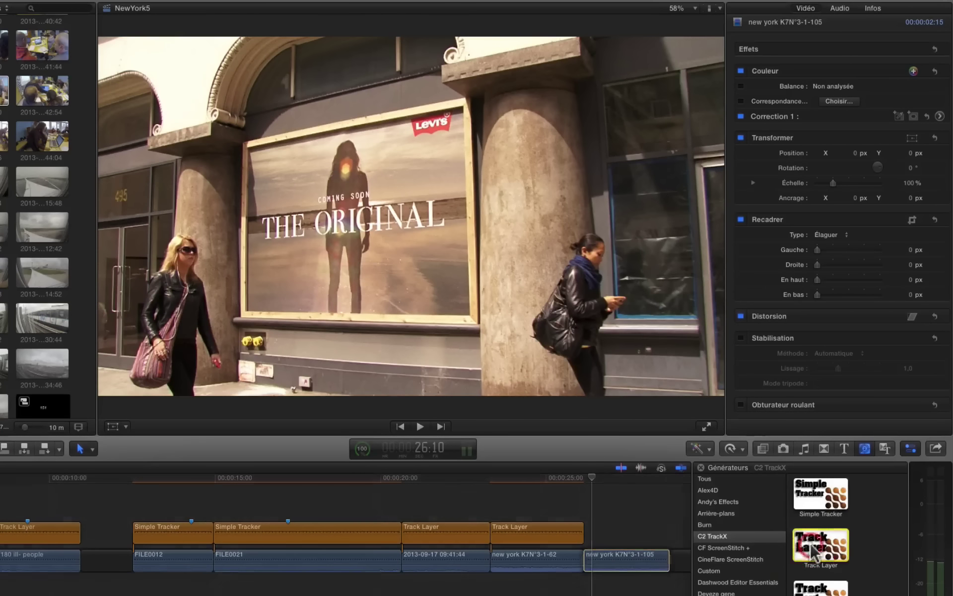
click(812, 550)
key(q)
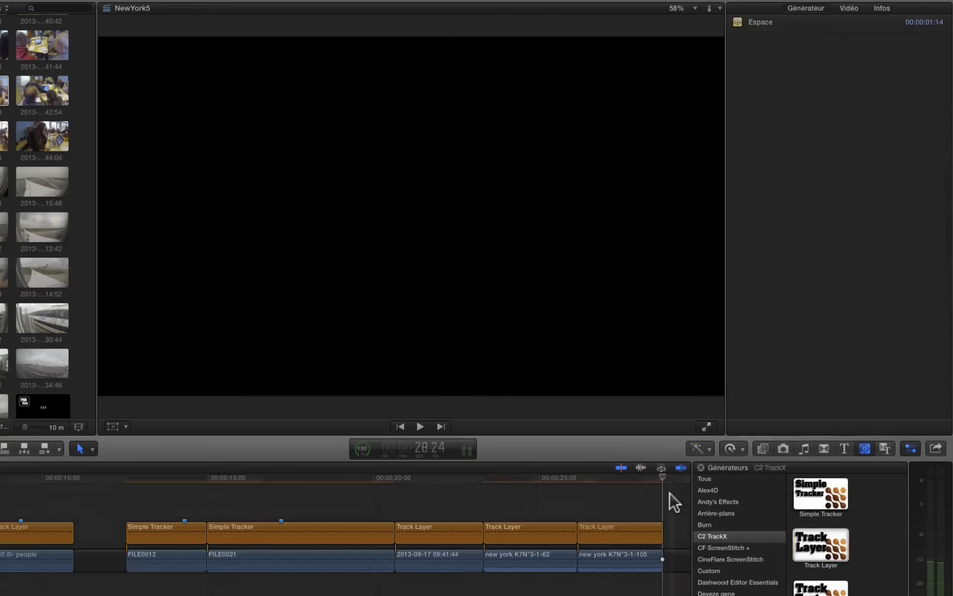
click(594, 480)
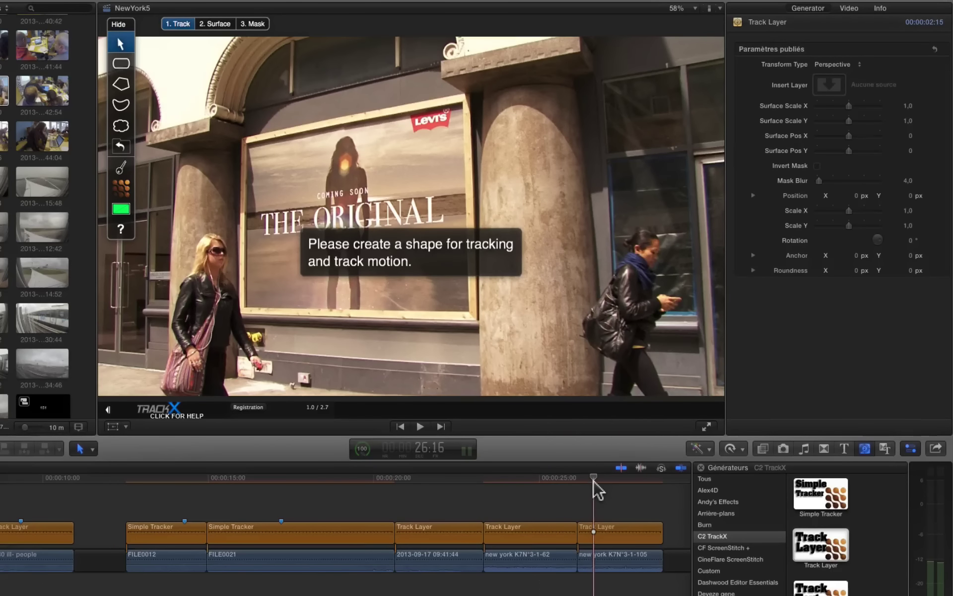
key(Up)
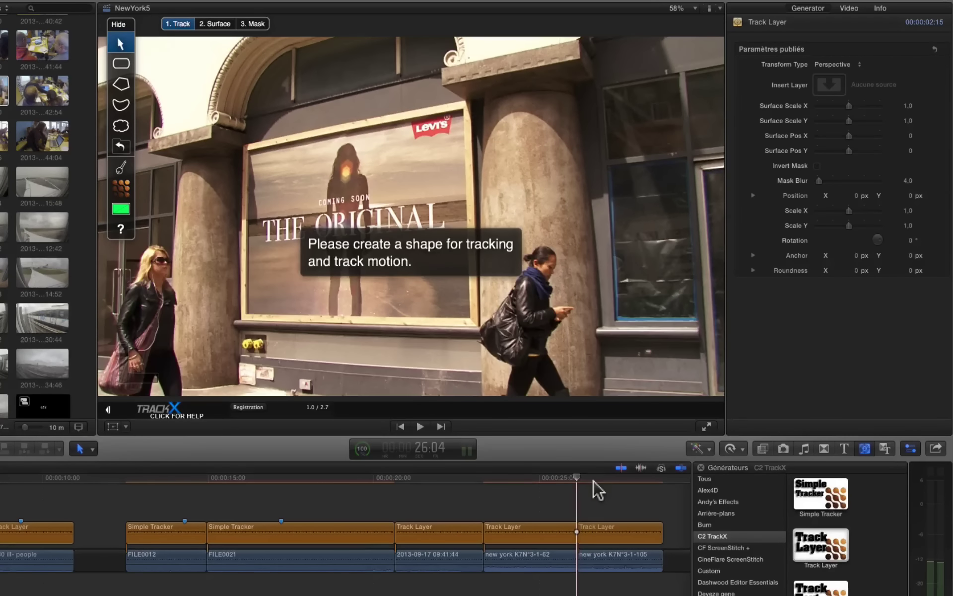
Draw a four-corner polygon on the billboard and track it forward from 25:04
click(122, 86)
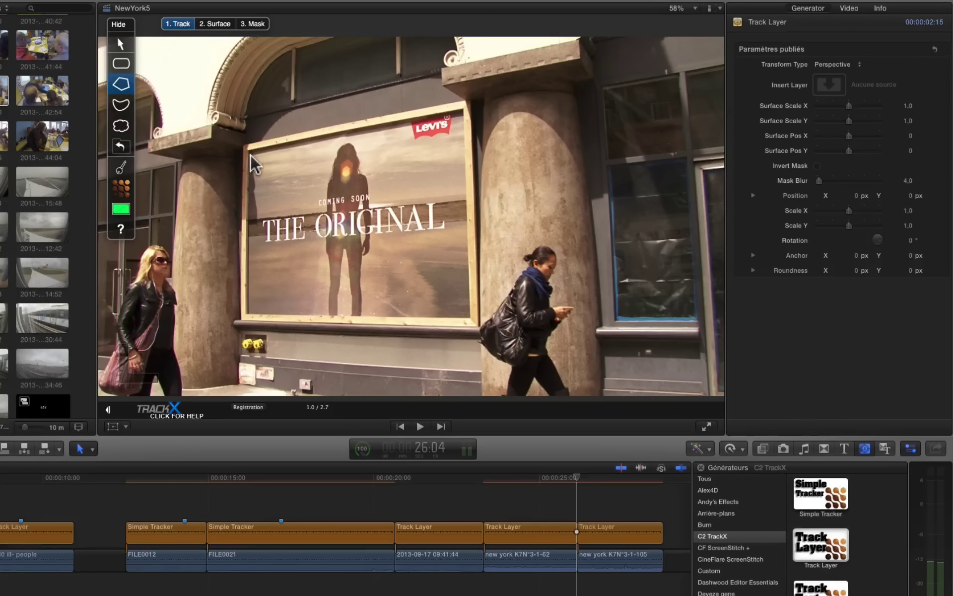
click(249, 151)
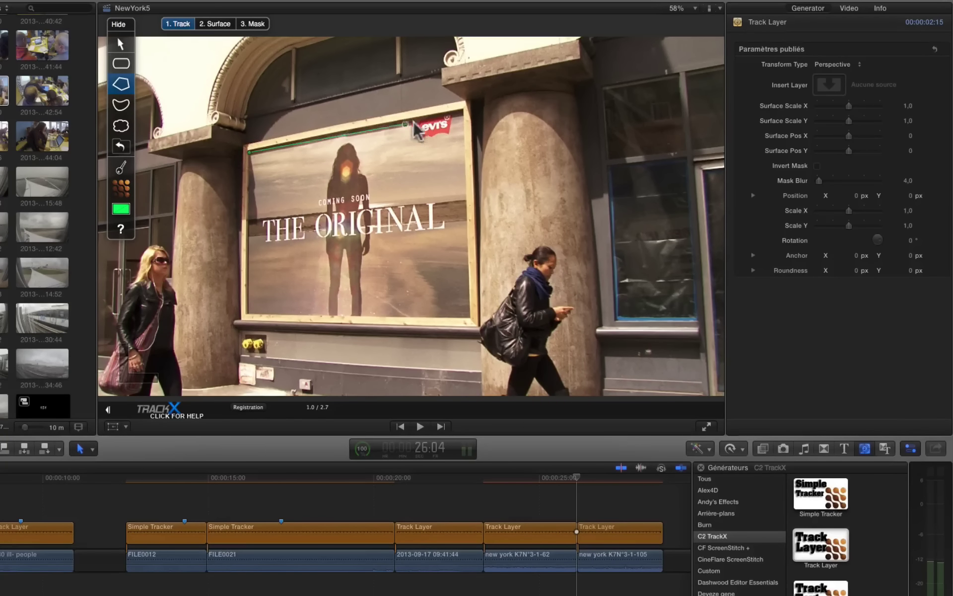
click(461, 110)
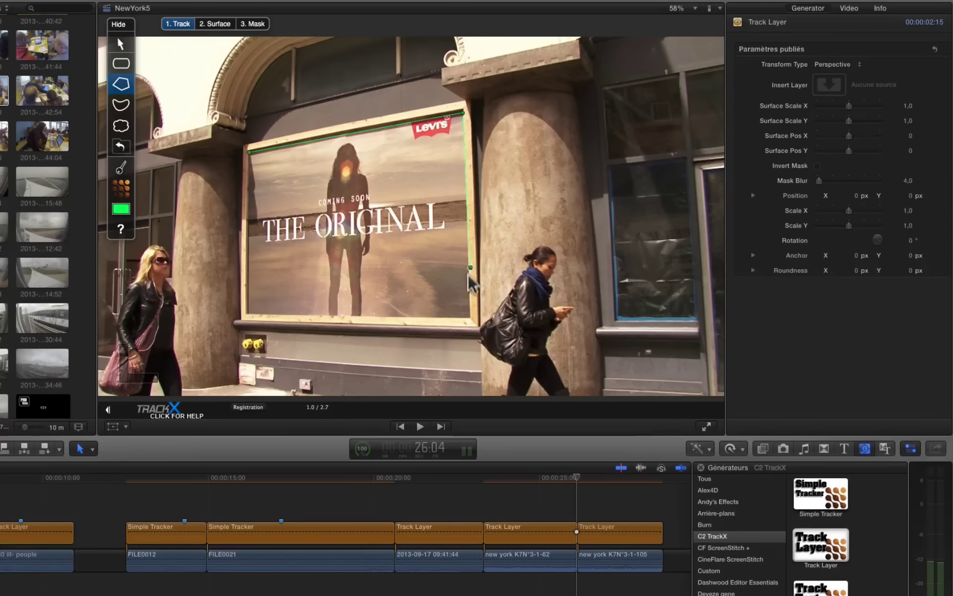
click(470, 315)
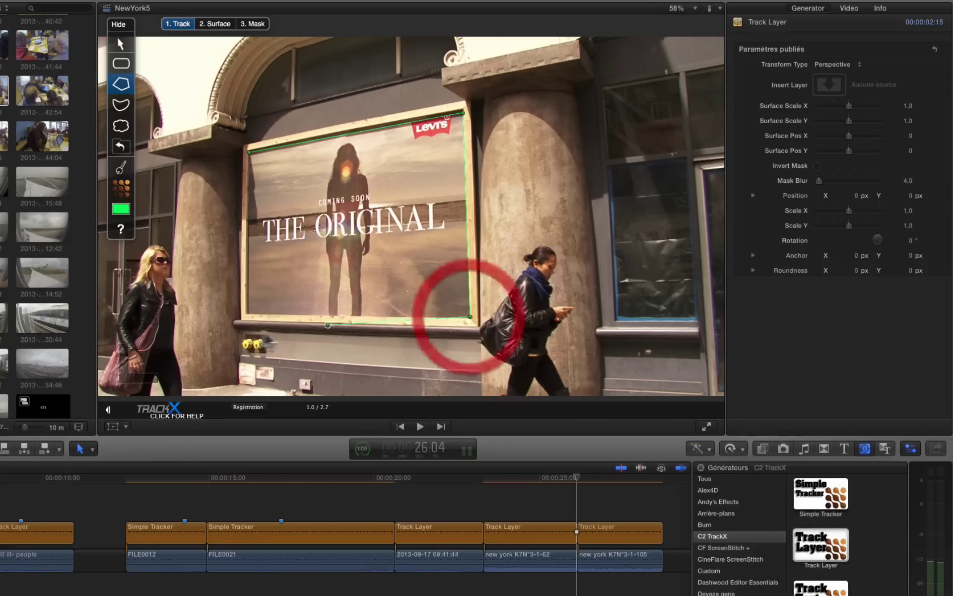
click(247, 313)
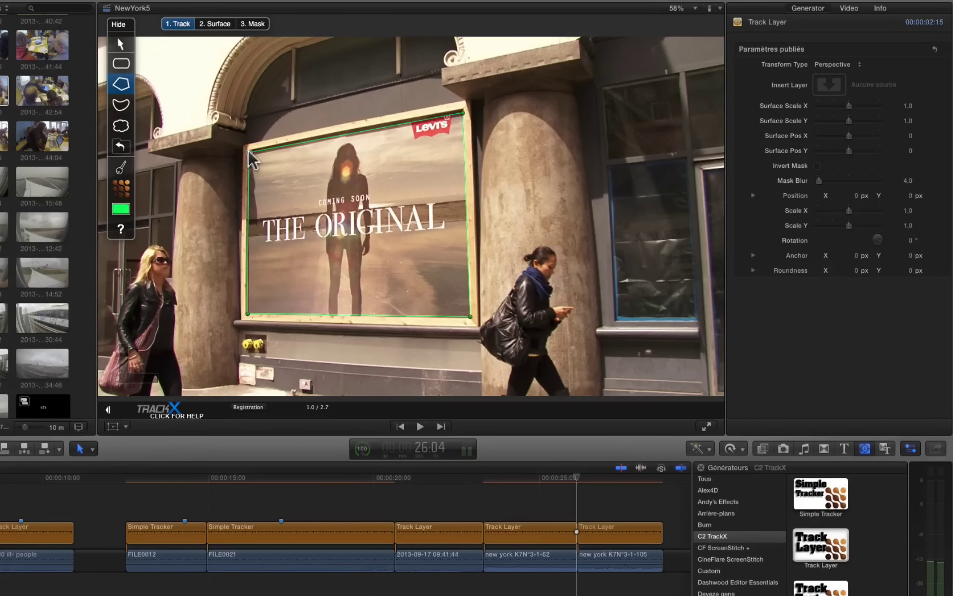
click(248, 151)
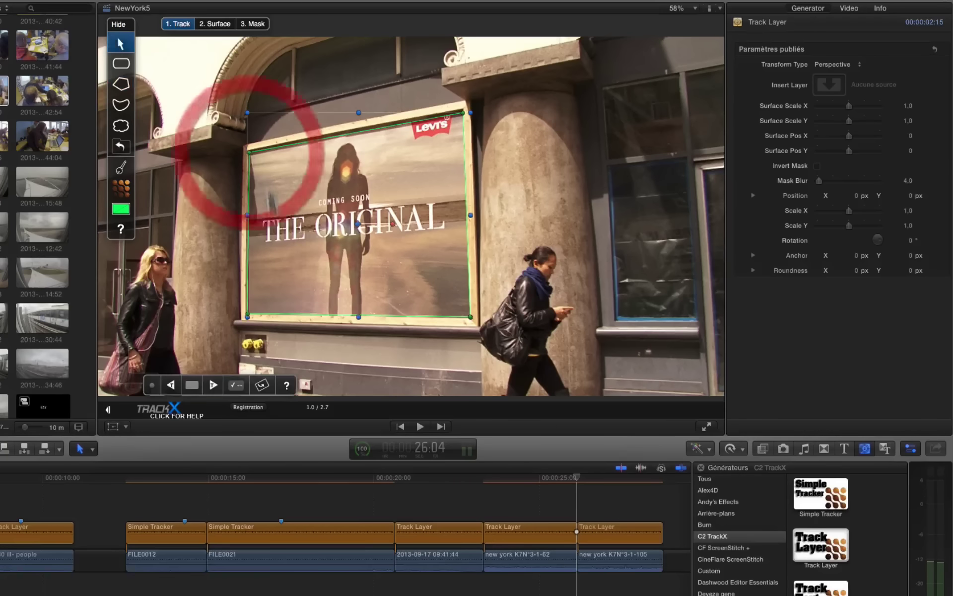
click(247, 313)
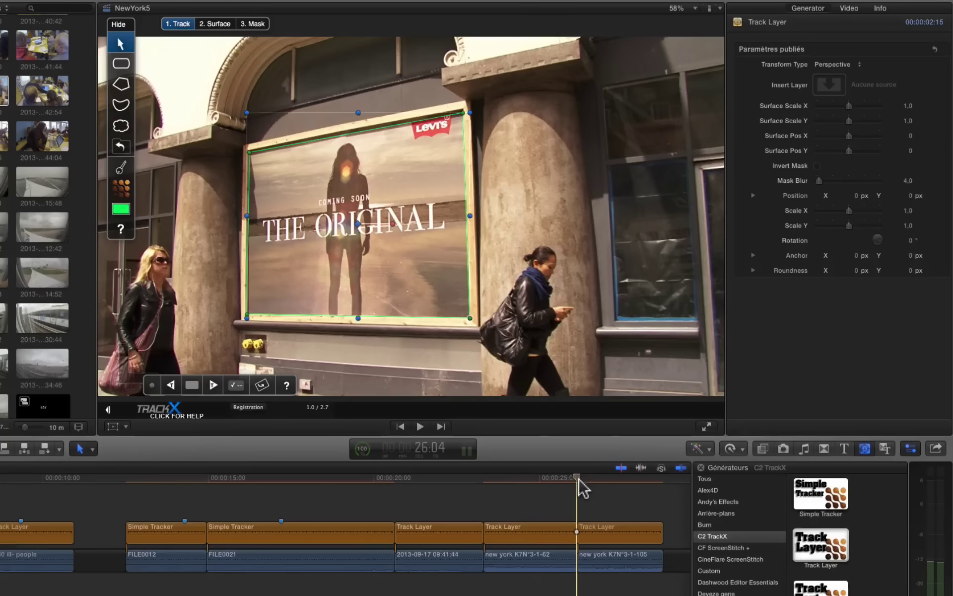
click(579, 475)
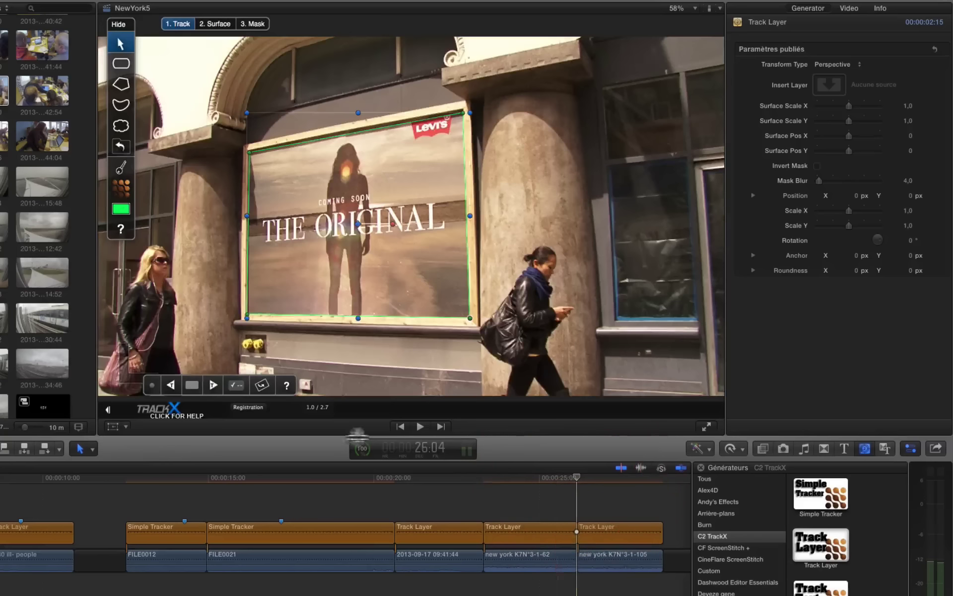
click(214, 386)
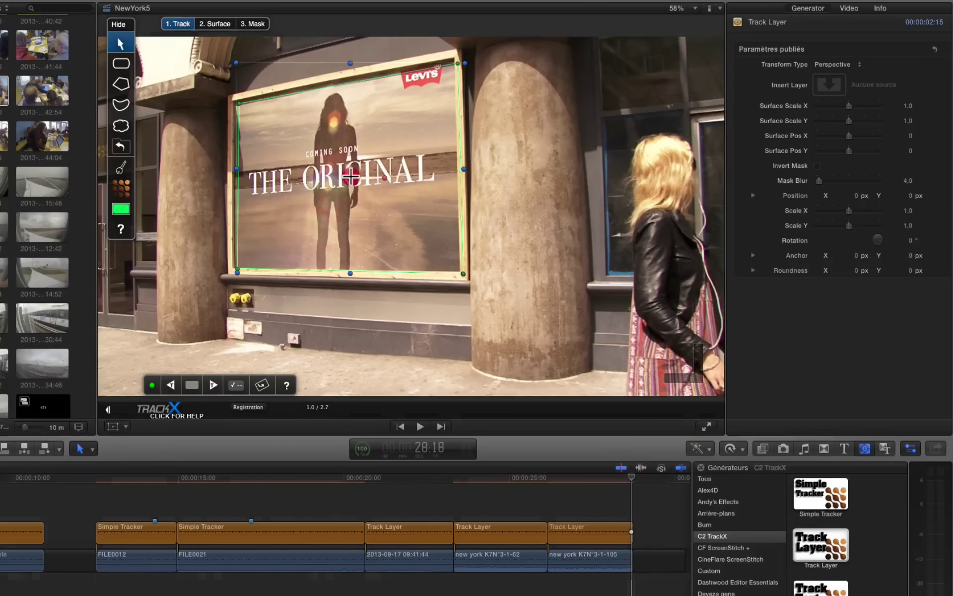
Nudge the tracked surface quad about 5 px left onto the poster
drag(351, 175, 348, 177)
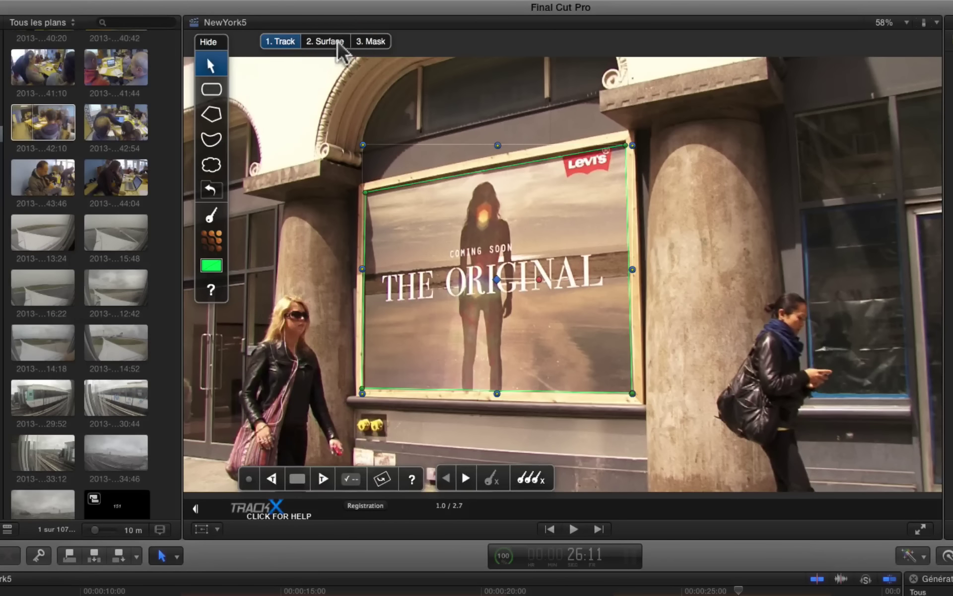
click(338, 41)
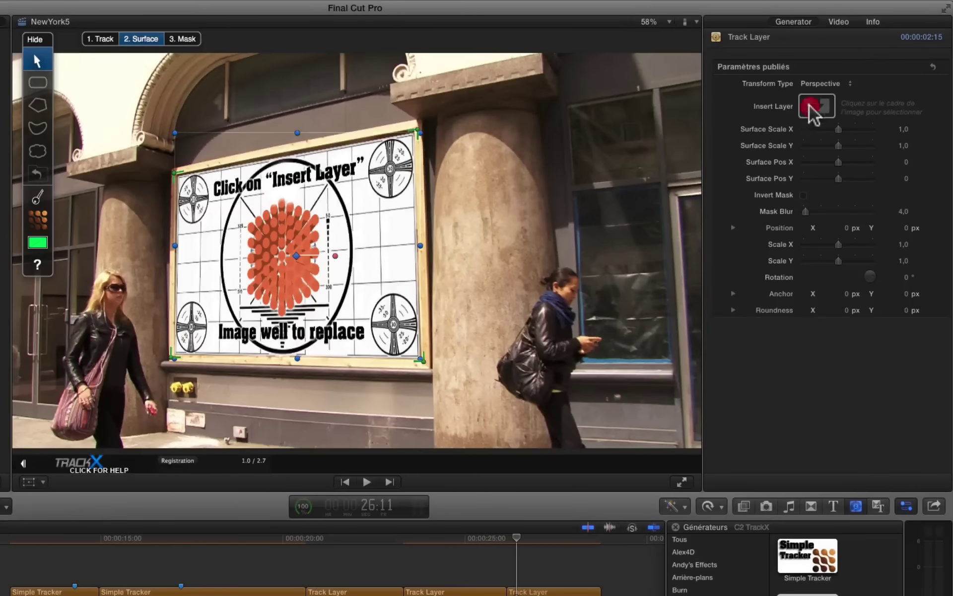
click(815, 105)
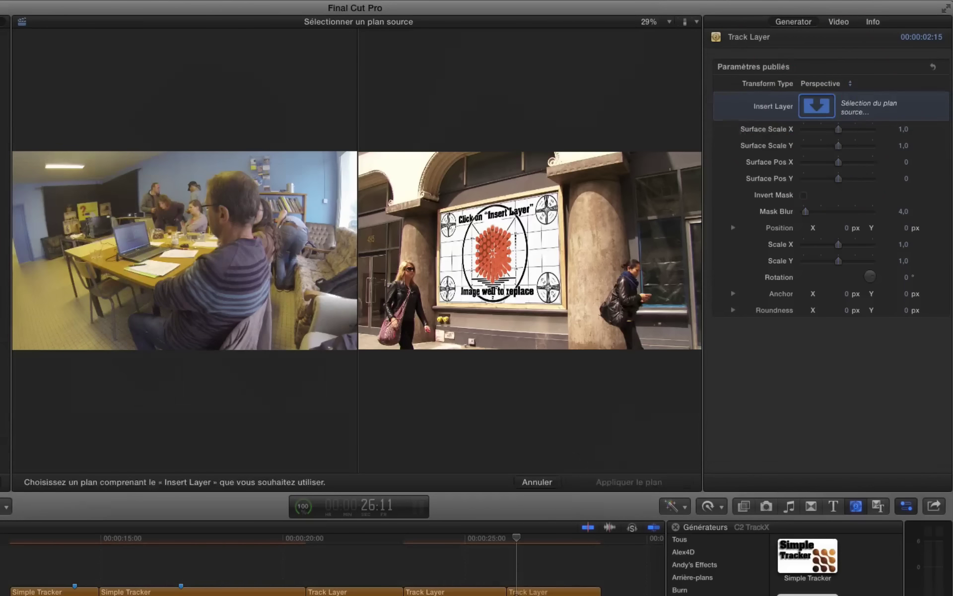
click(198, 590)
click(615, 481)
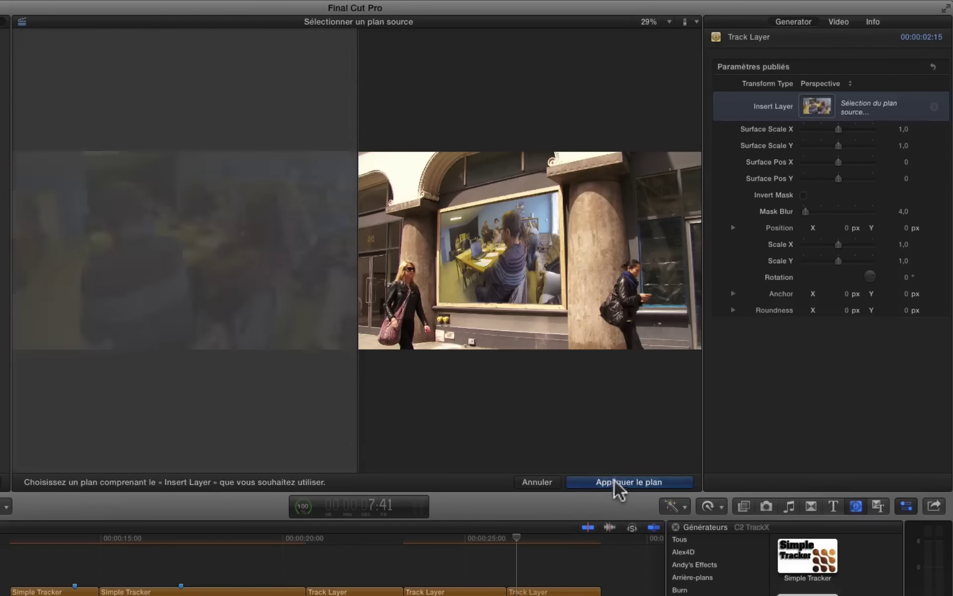
key(space)
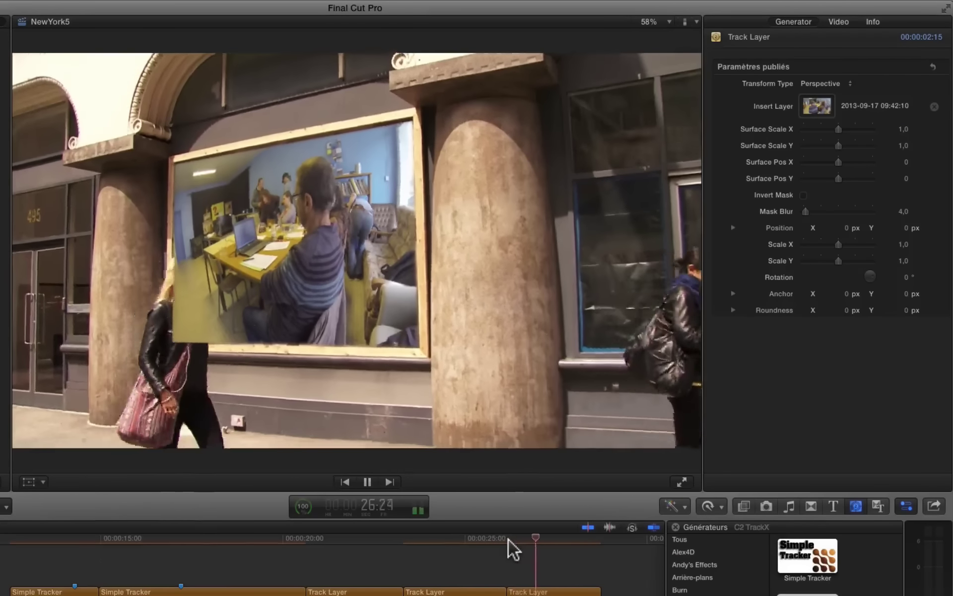
key(space)
Set the office footage's Compositing Opacity to 41,7% at frame 26:09
drag(509, 539, 514, 540)
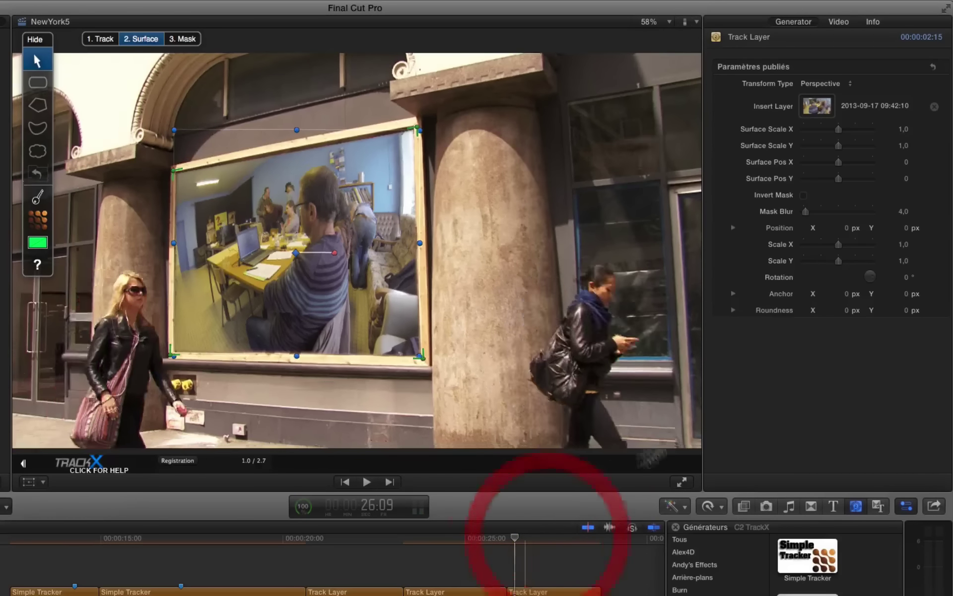
click(841, 24)
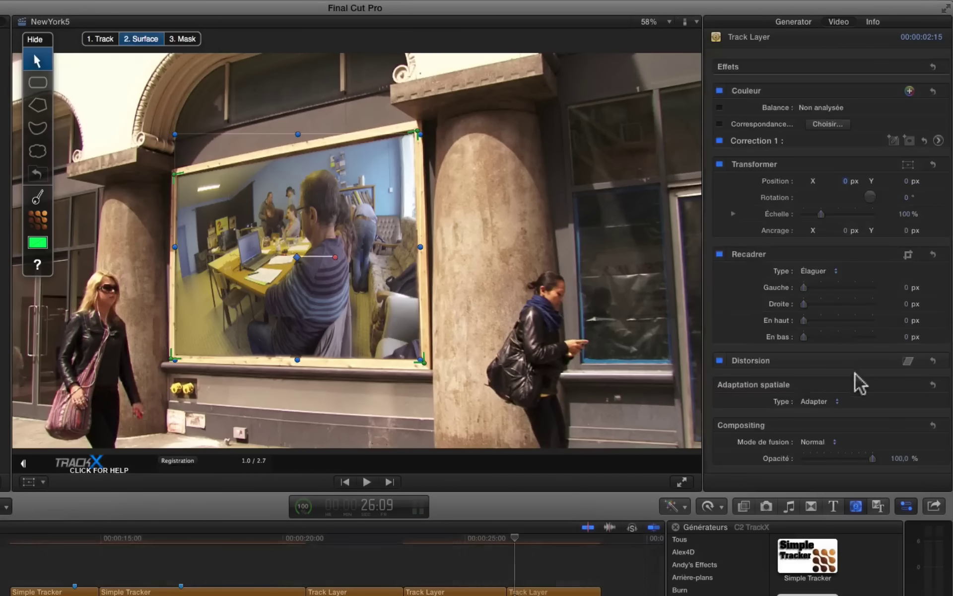
drag(835, 458, 812, 458)
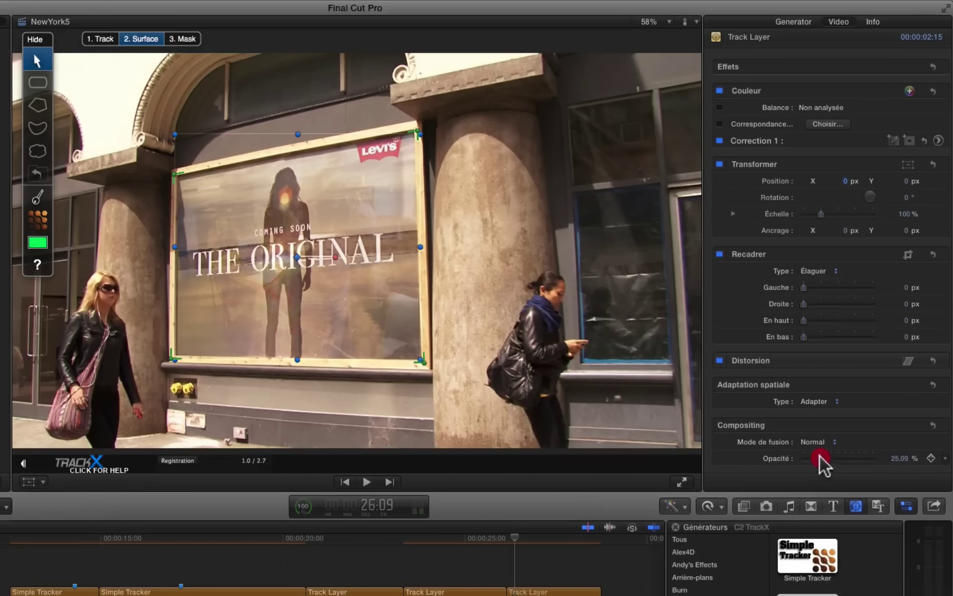
drag(820, 456, 832, 458)
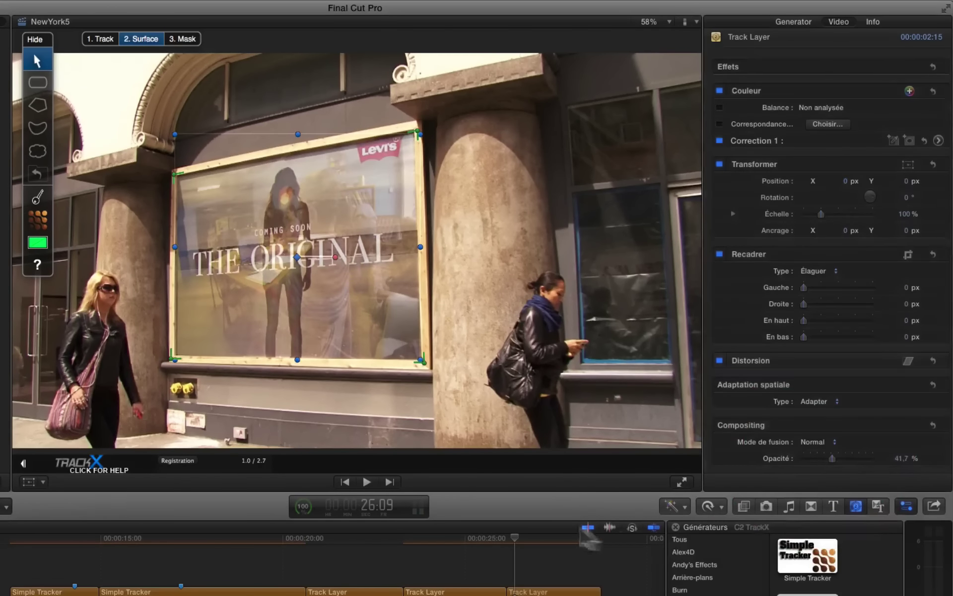
Play back the blend, then return to TrackX and open the 3. Mask stage
key(space)
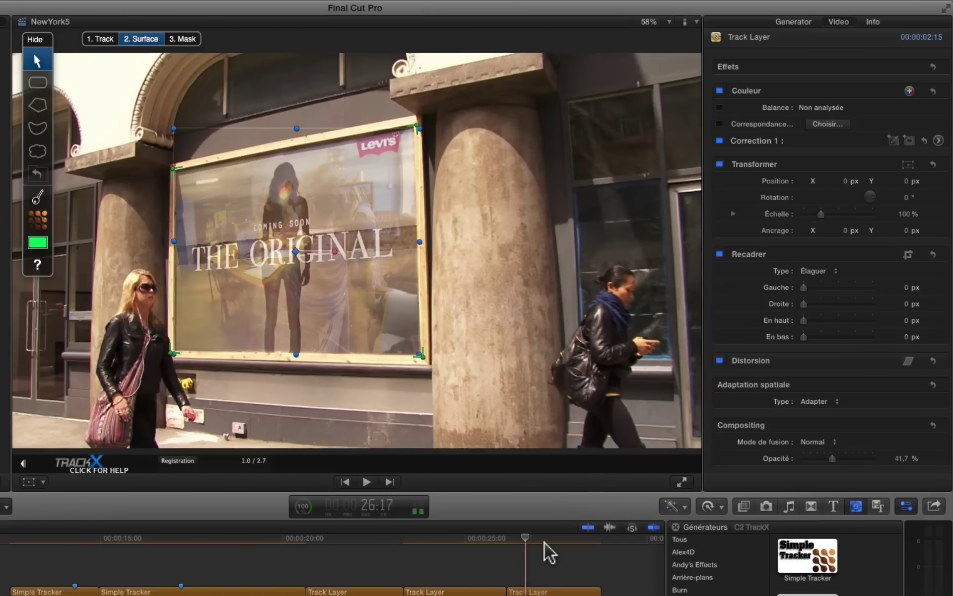
key(c)
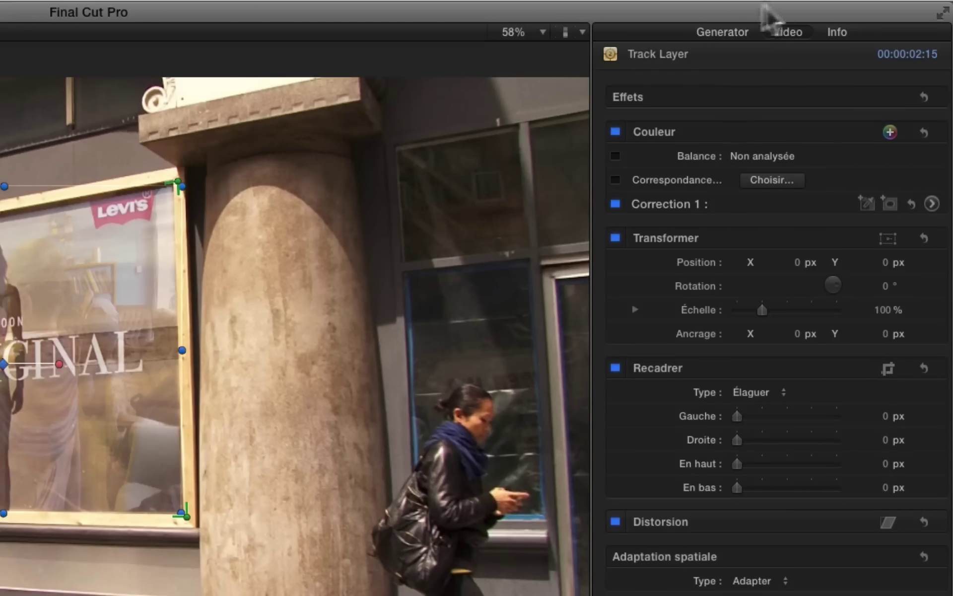
click(724, 32)
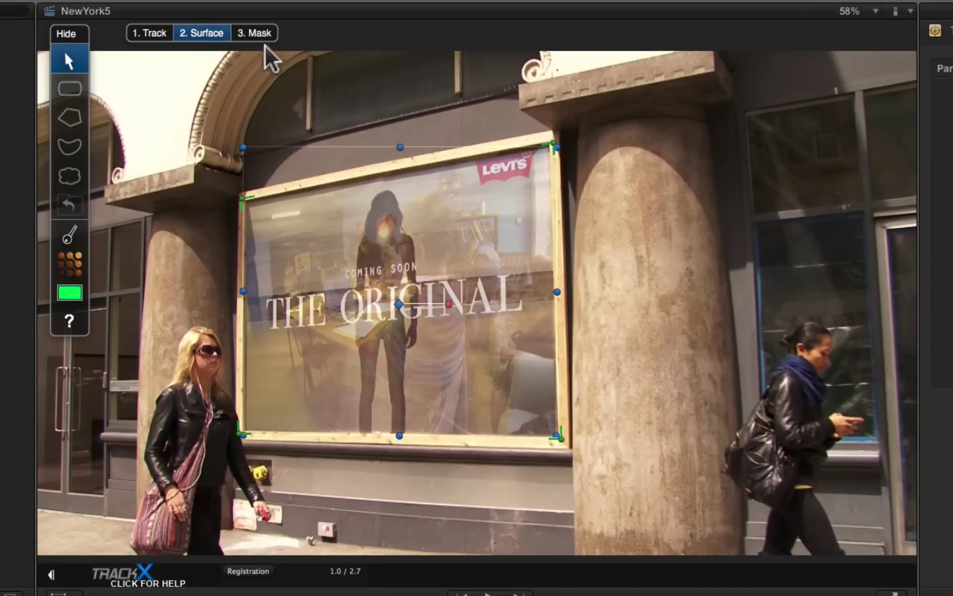
click(254, 33)
Trace a freeform mask up the blonde woman's back, over her head, down her arm, closed at the start
click(72, 149)
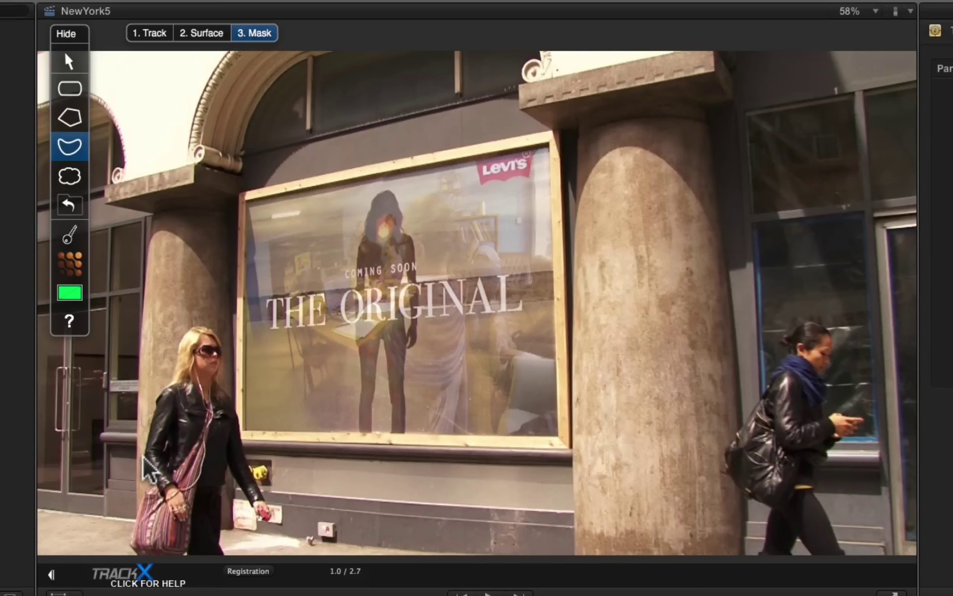
drag(144, 458, 152, 408)
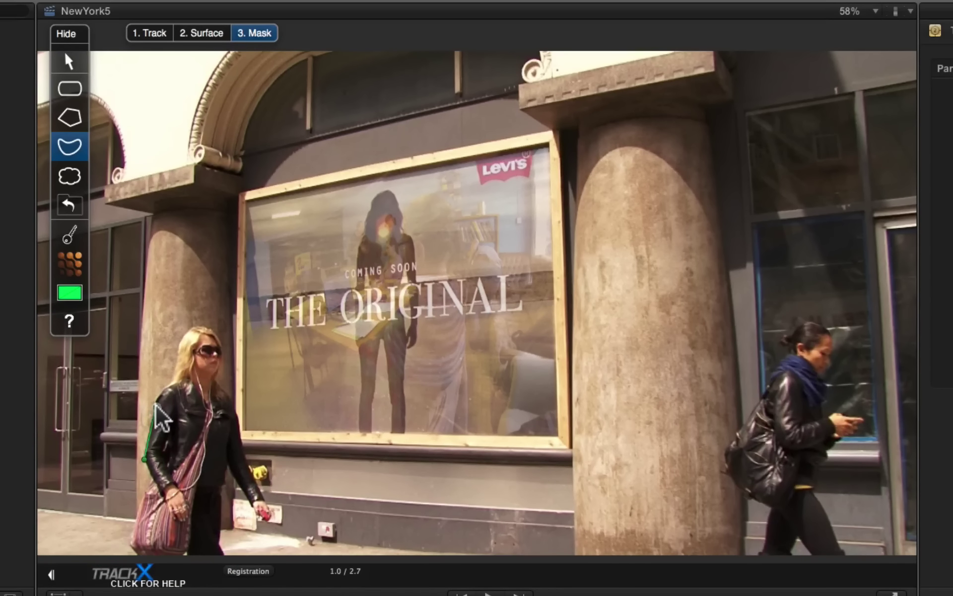
drag(157, 416, 178, 354)
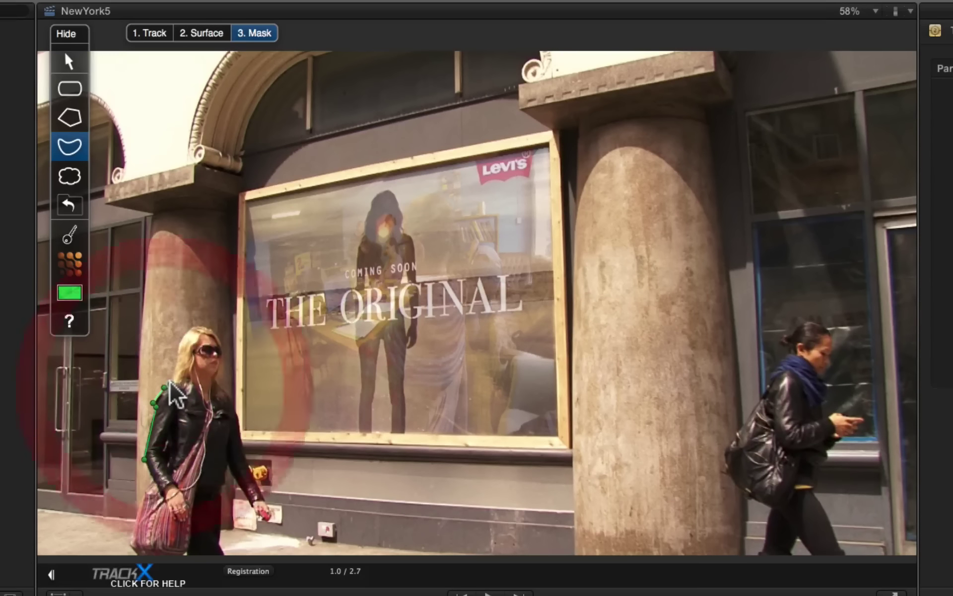
click(179, 352)
click(195, 330)
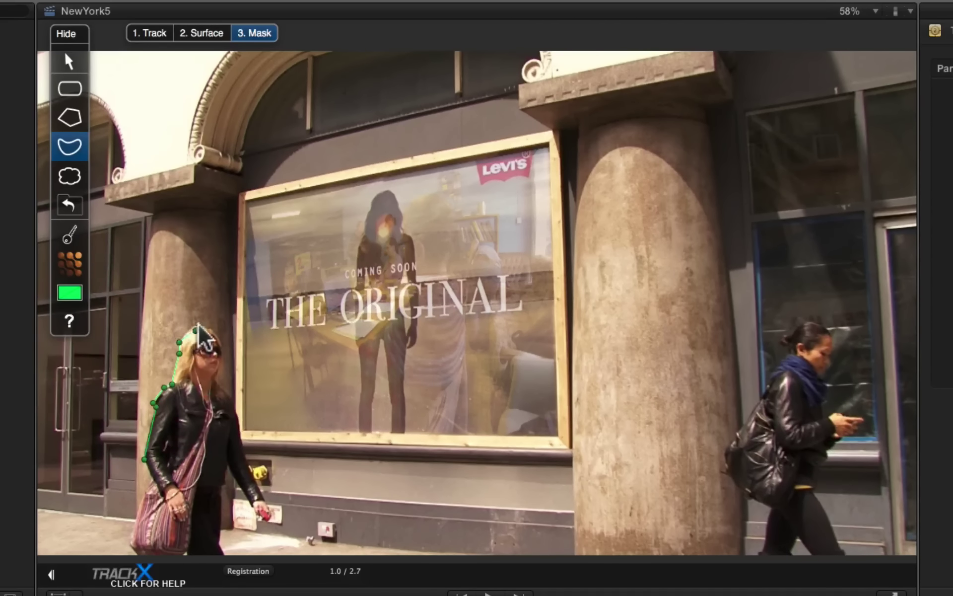
click(192, 326)
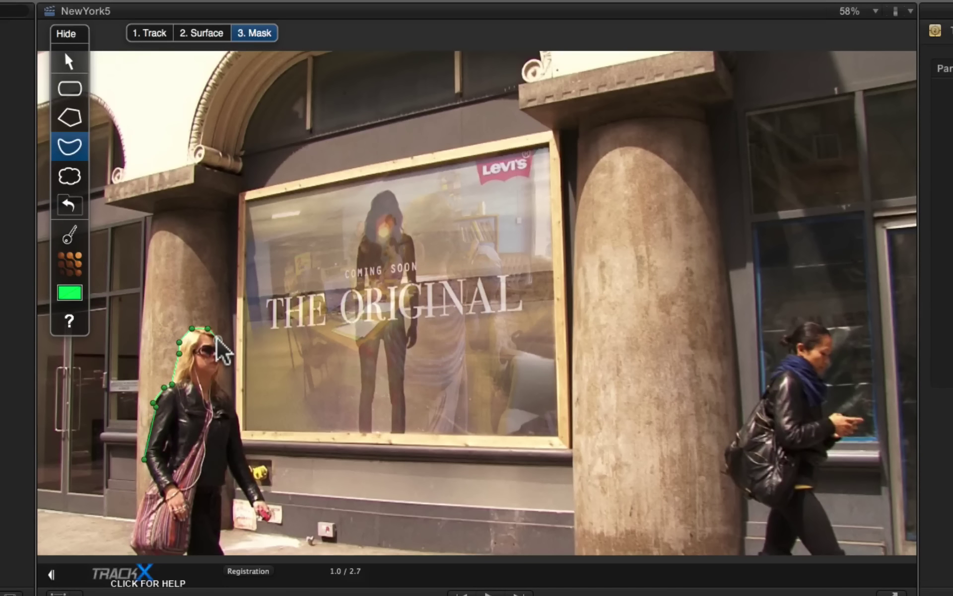
click(223, 363)
click(220, 383)
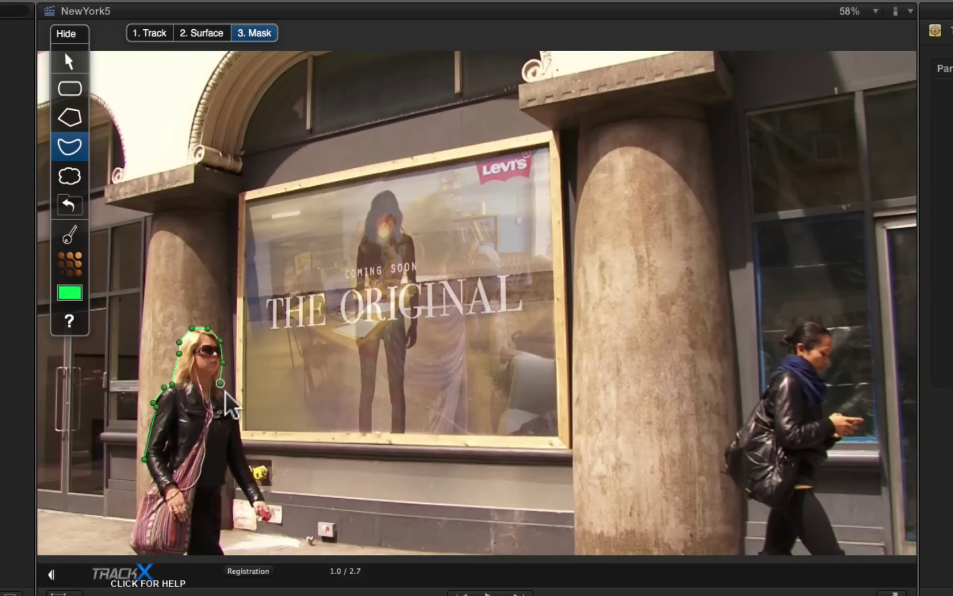
click(235, 414)
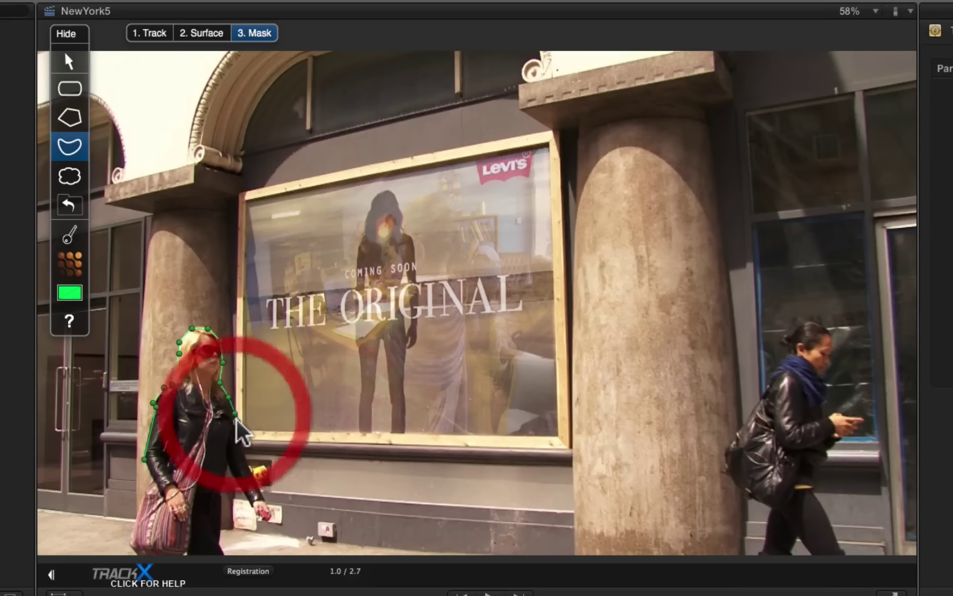
click(241, 439)
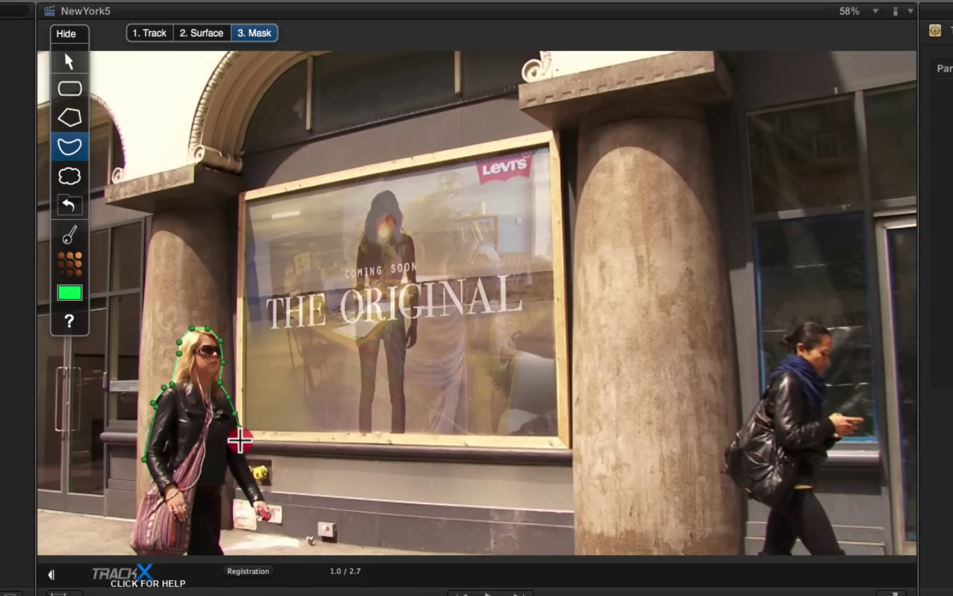
click(249, 465)
click(144, 459)
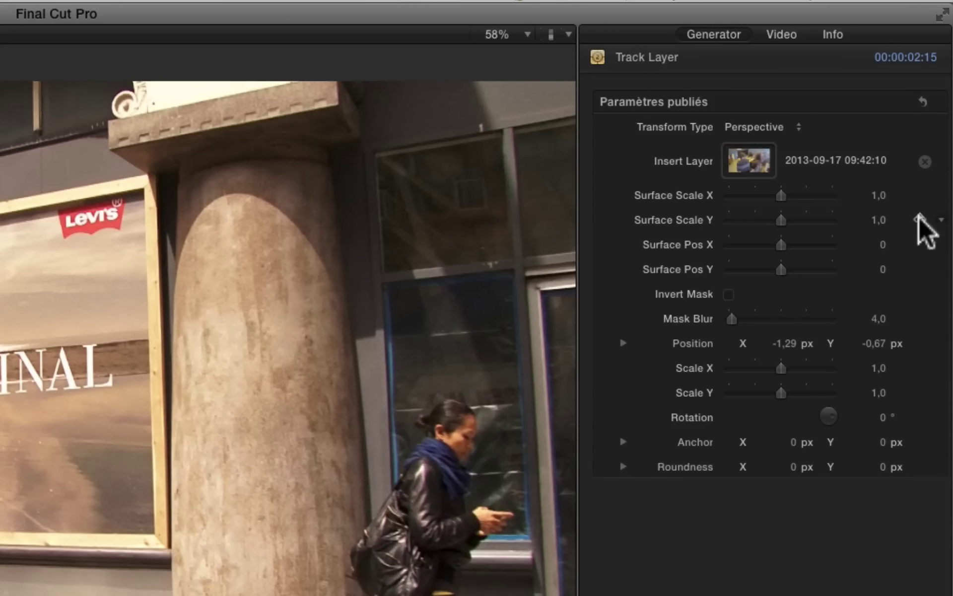
Add keyframes for the mask's Position, Scale X, Scale Y, Anchor and Rotation at this frame
click(920, 343)
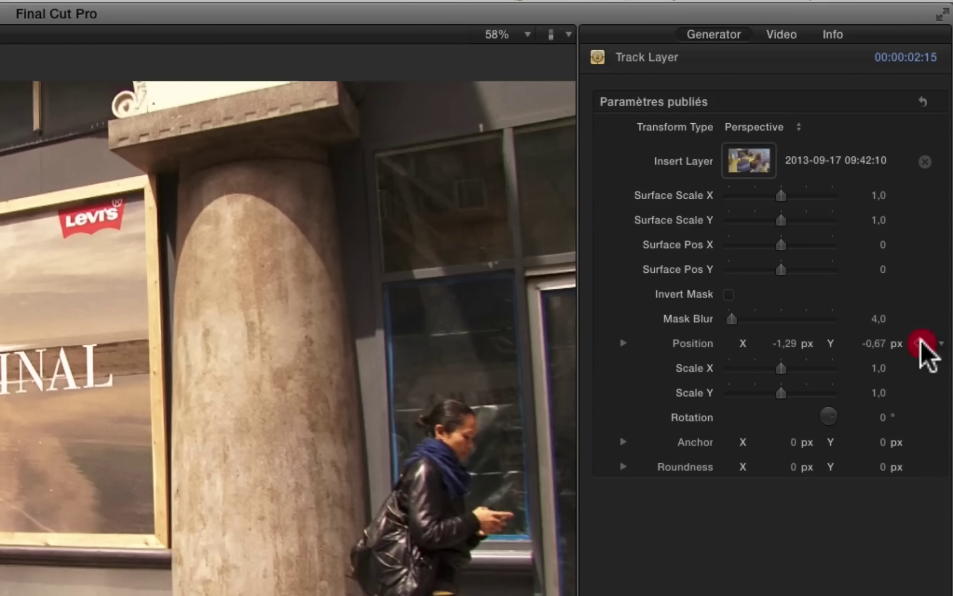
click(919, 368)
click(919, 393)
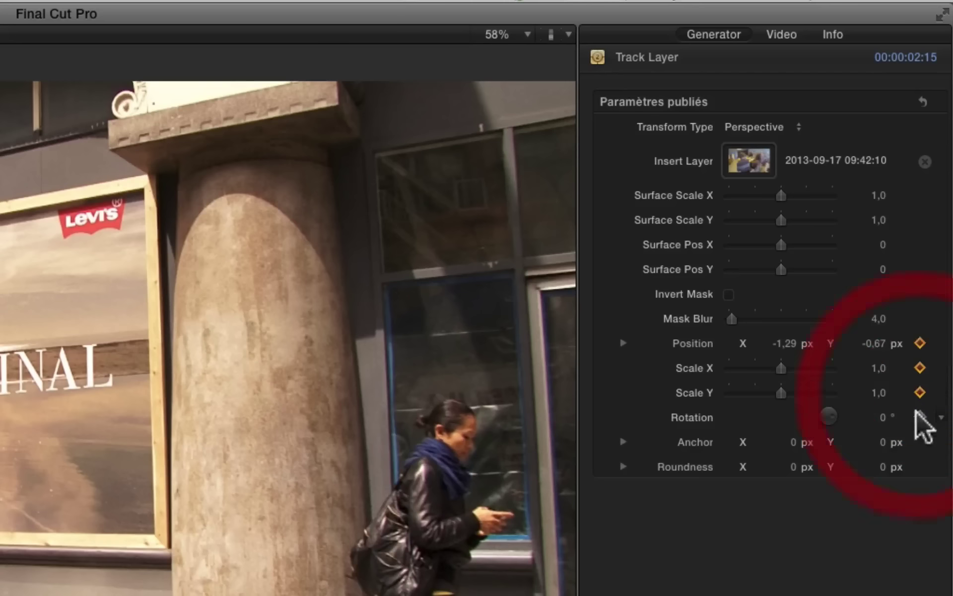
click(919, 441)
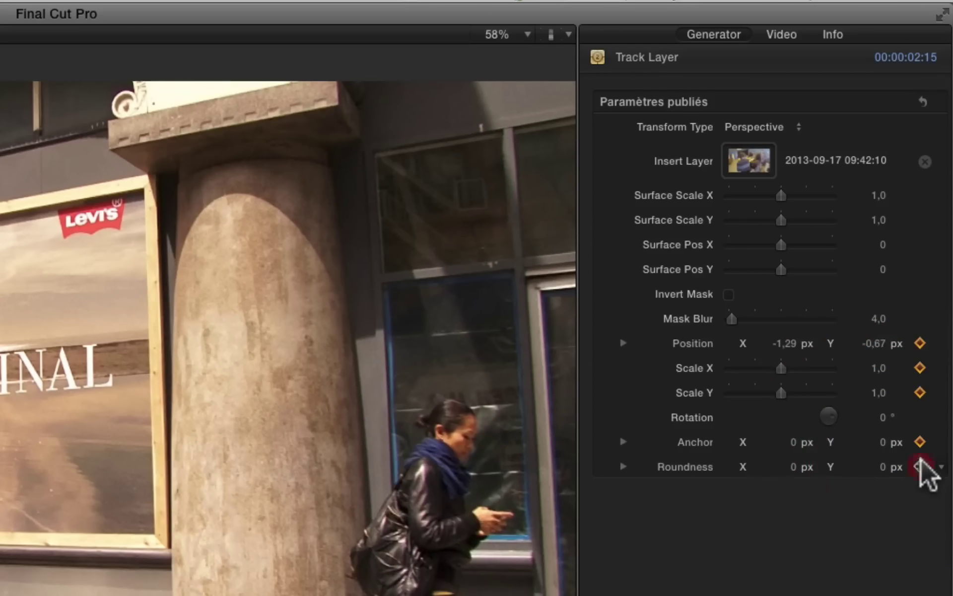
click(920, 417)
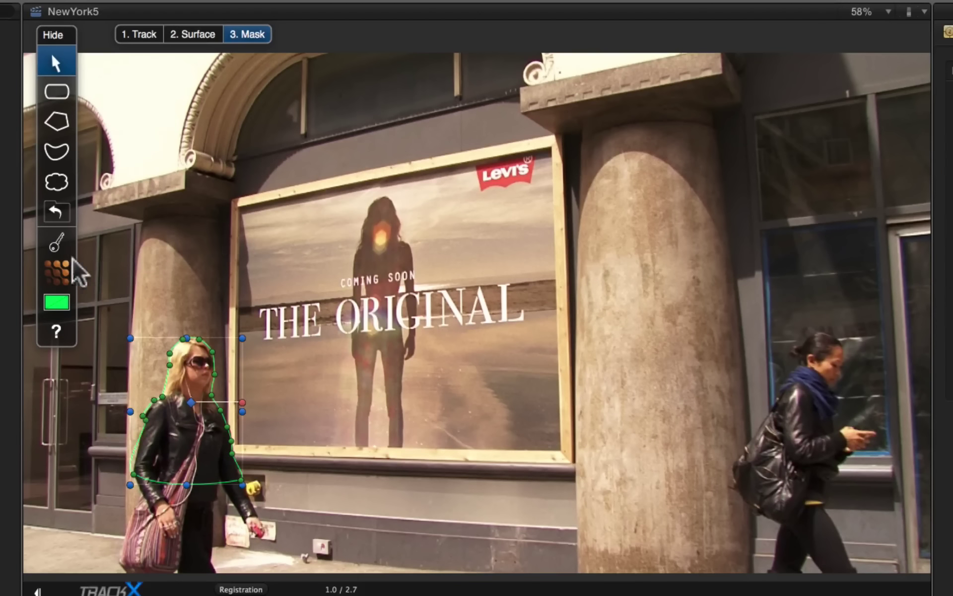
Turn on mask keyframing, play to a later frame and move the mask onto the woman
click(58, 245)
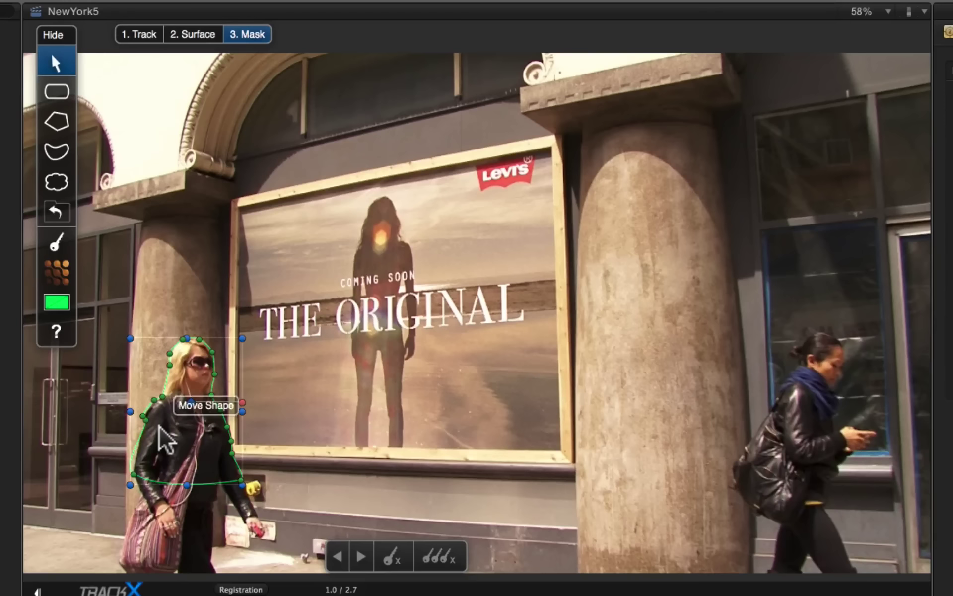
key(space)
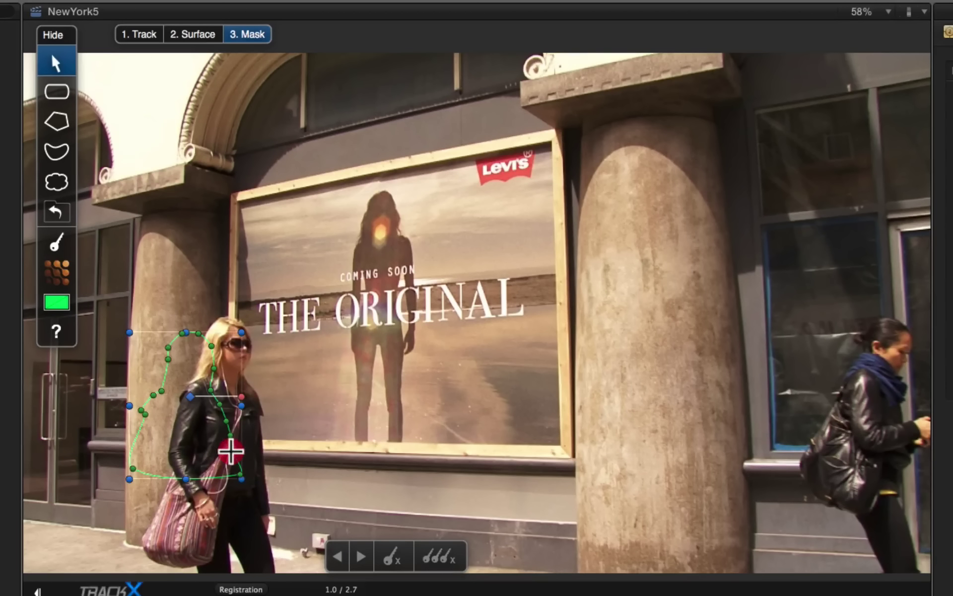
drag(195, 392, 228, 382)
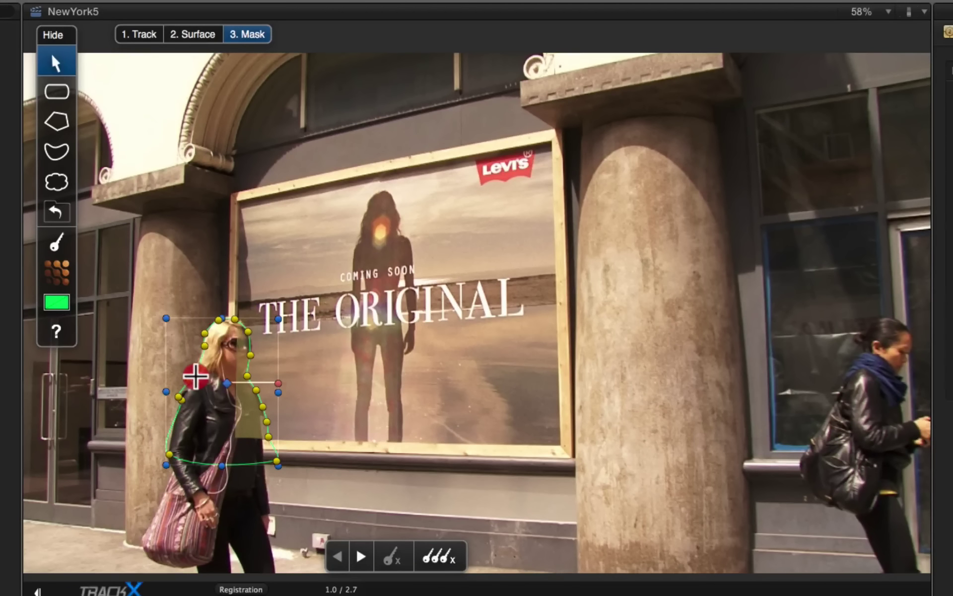
Add outline points along her right side and top, and pull the lower outline down
click(195, 376)
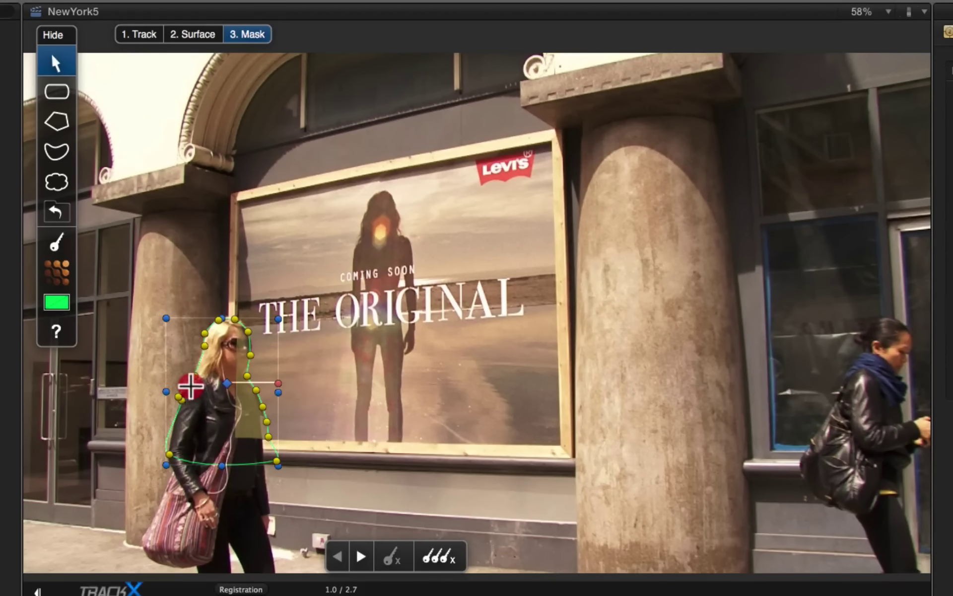
click(191, 386)
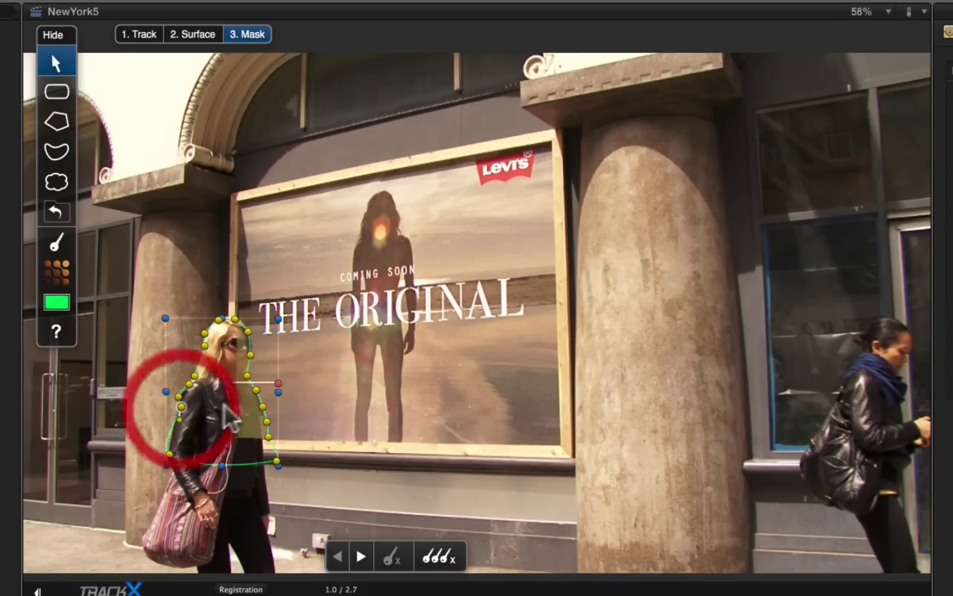
click(247, 376)
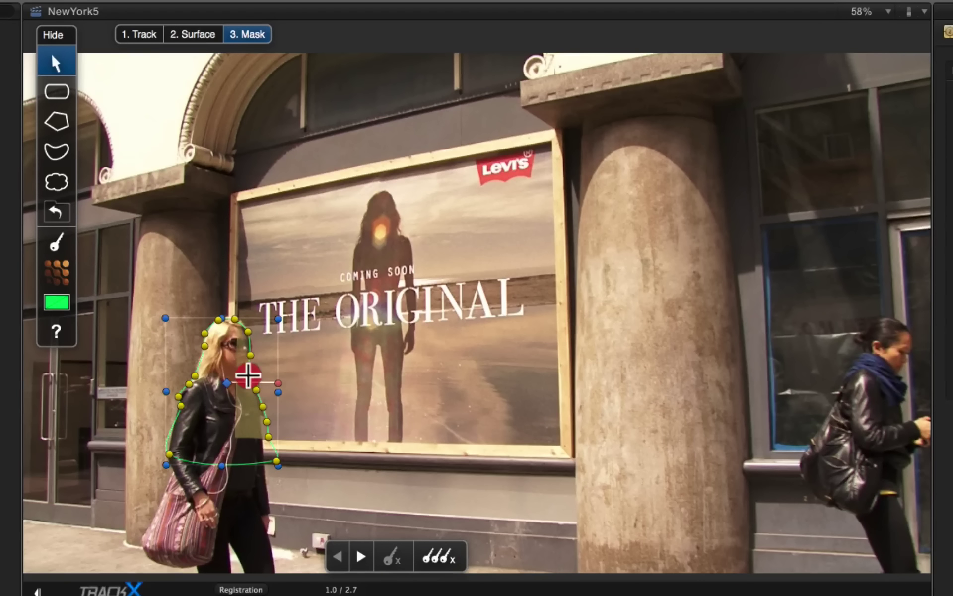
click(247, 374)
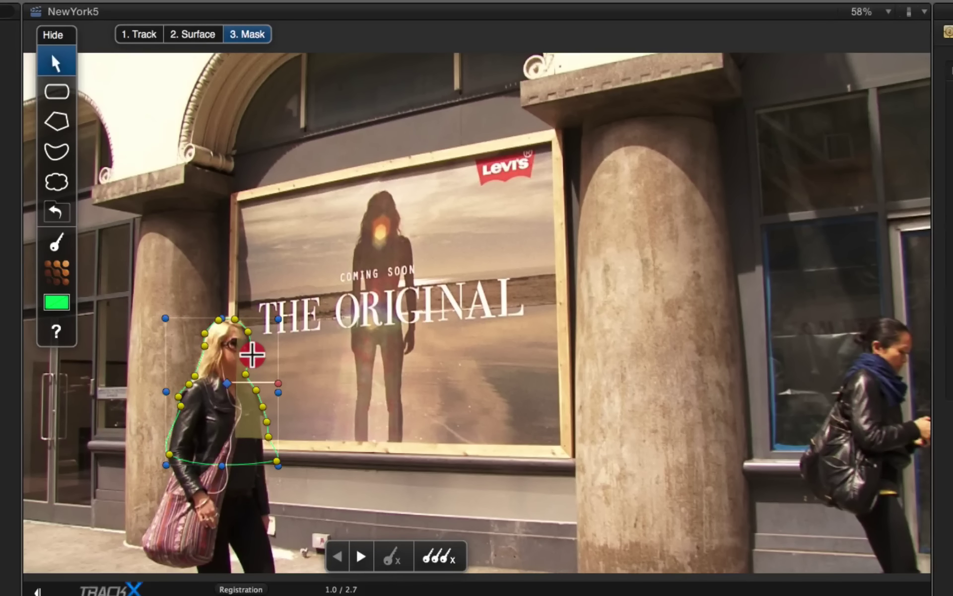
click(251, 354)
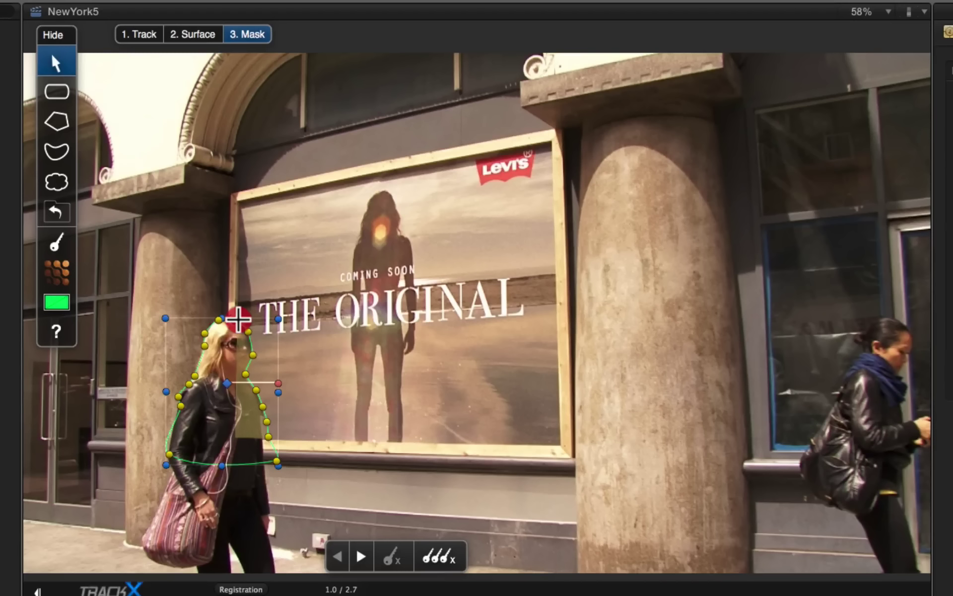
click(236, 318)
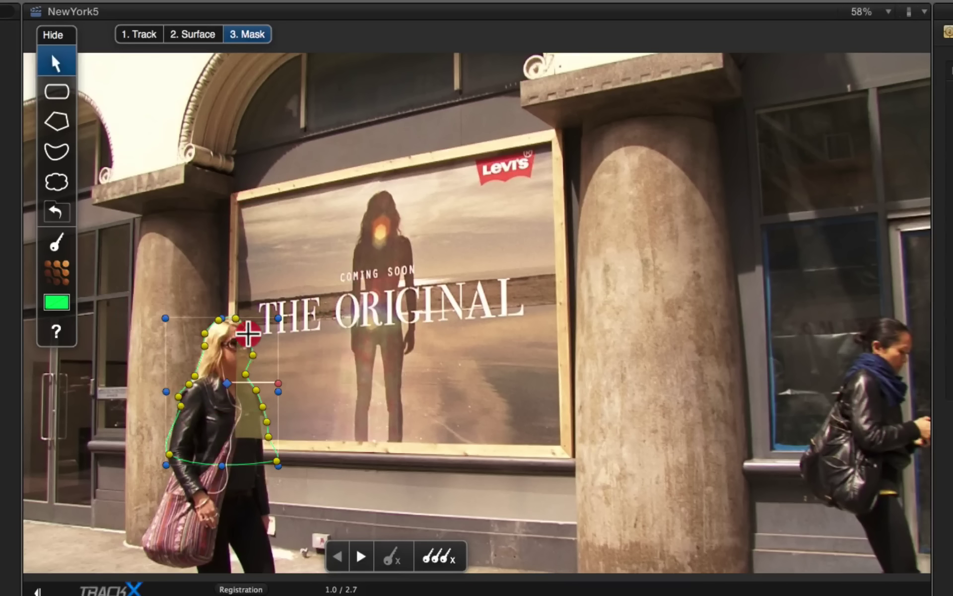
click(249, 335)
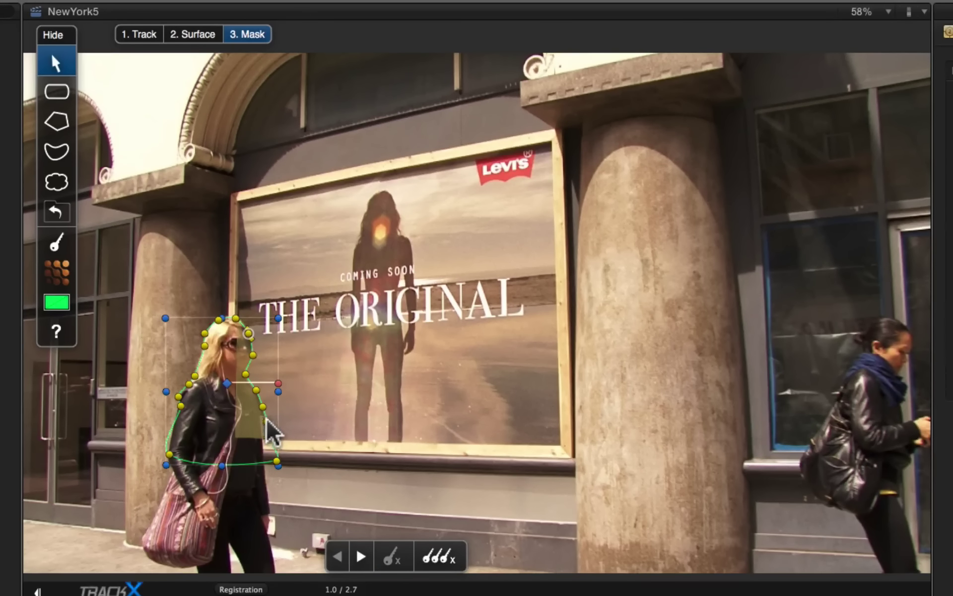
click(266, 423)
click(264, 431)
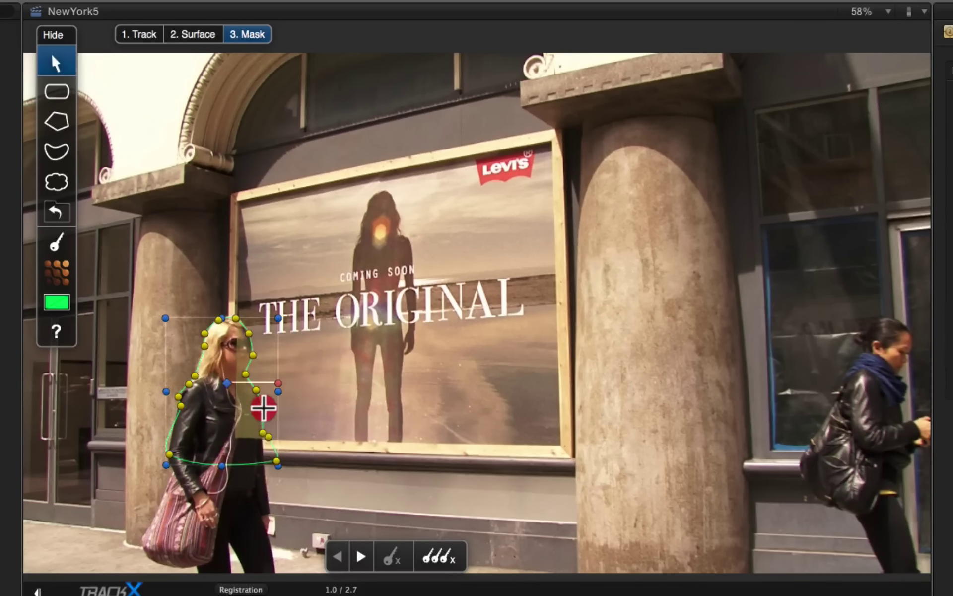
click(259, 410)
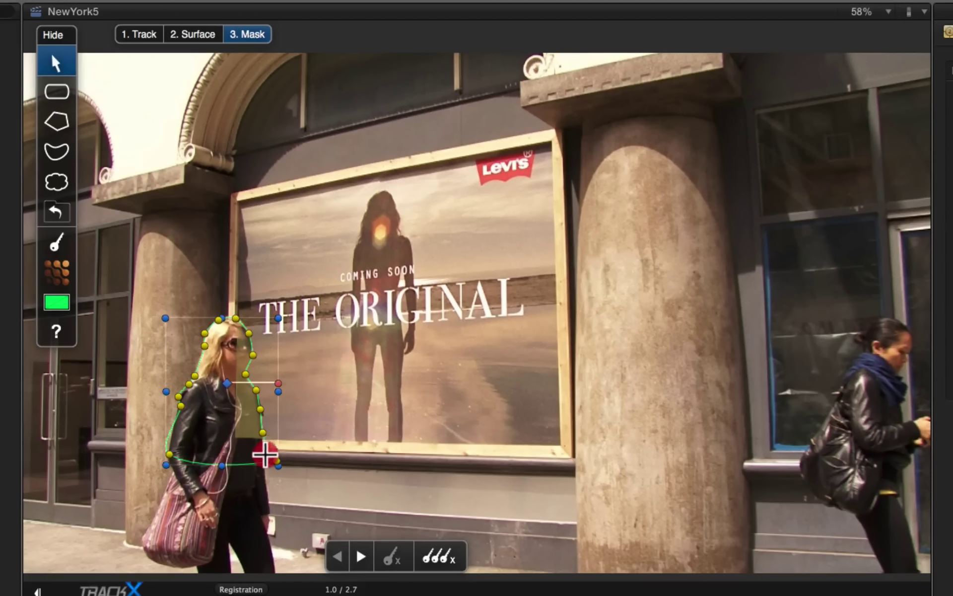
drag(264, 455, 259, 488)
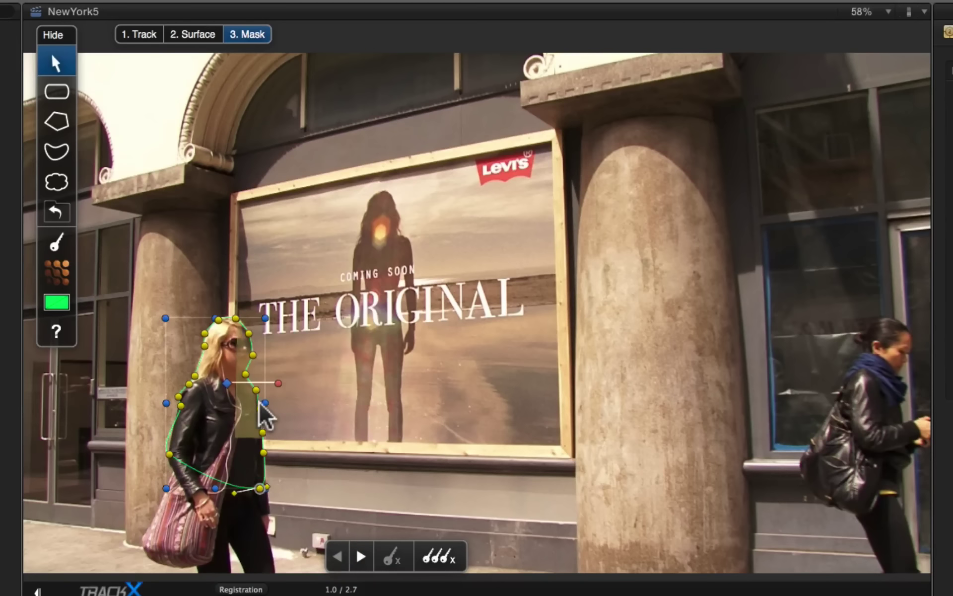
Add two right-side outline points and shift the mask right over the woman's head
click(263, 417)
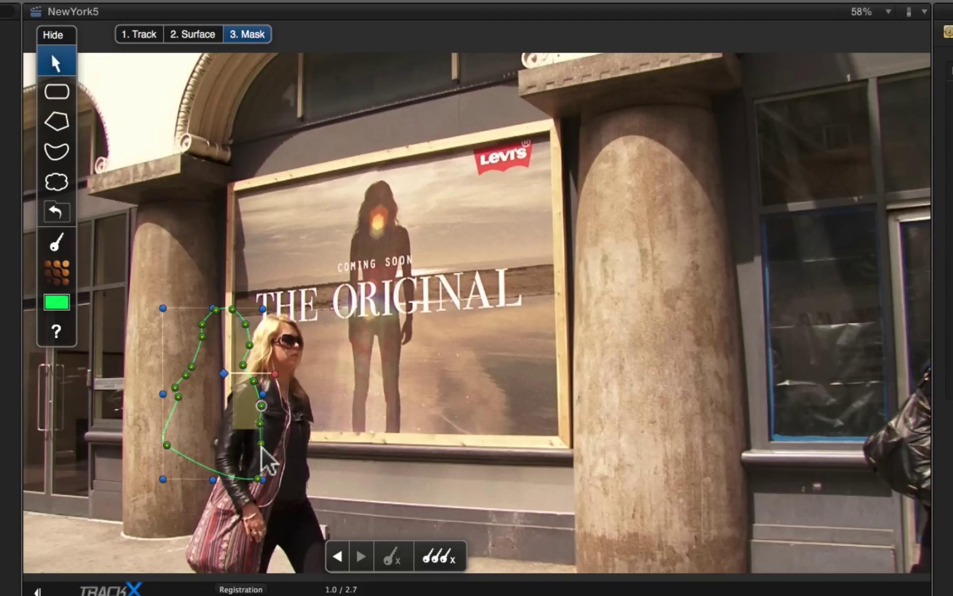
click(262, 440)
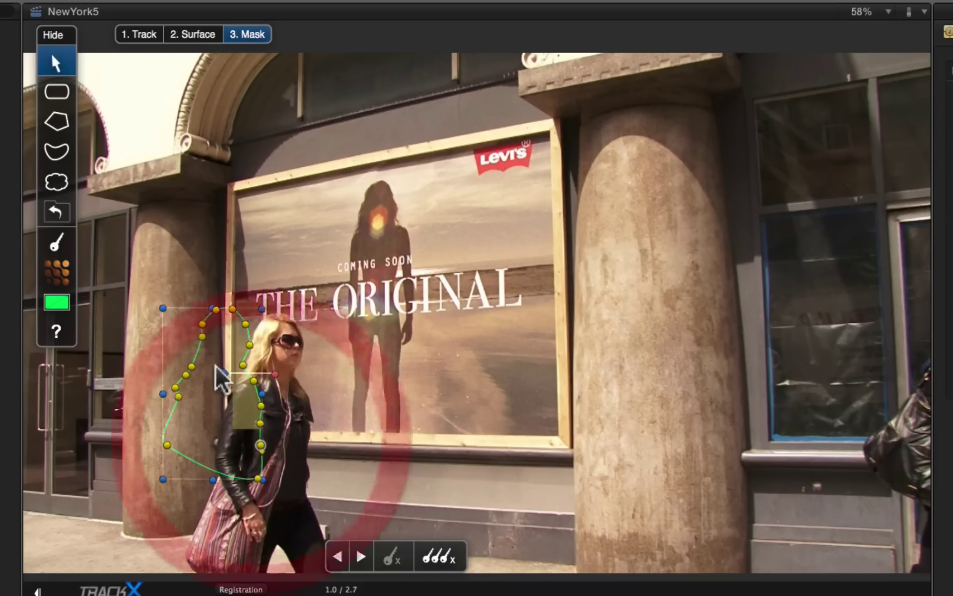
drag(226, 376, 275, 380)
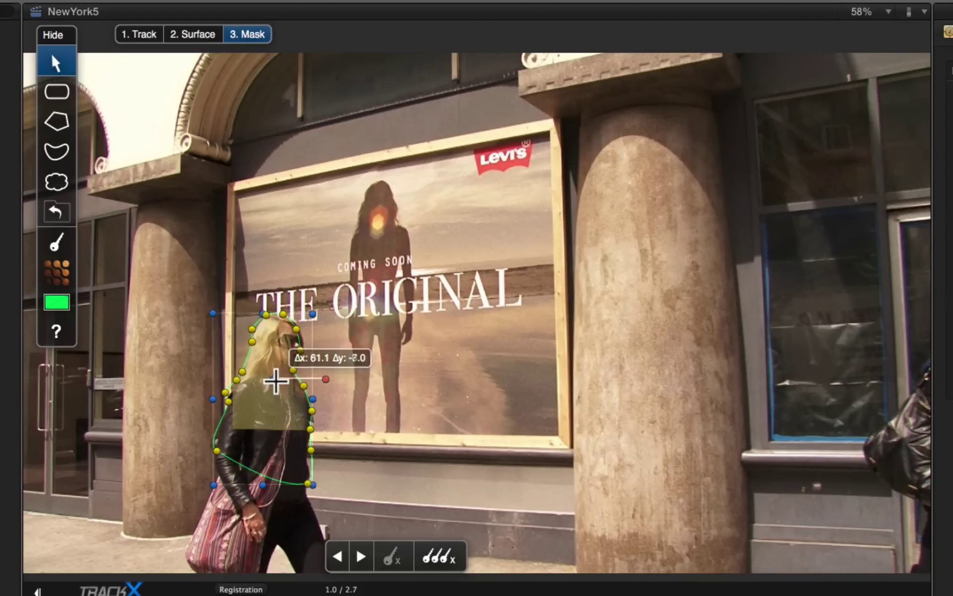
drag(275, 380, 277, 381)
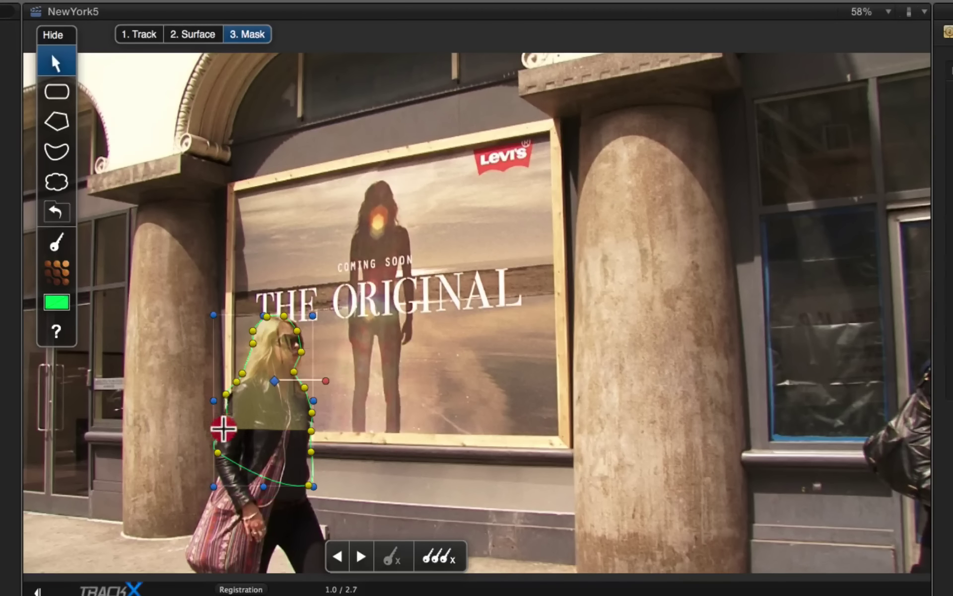
Add a left-edge point and pull the lower-left mask point down
click(224, 427)
click(227, 403)
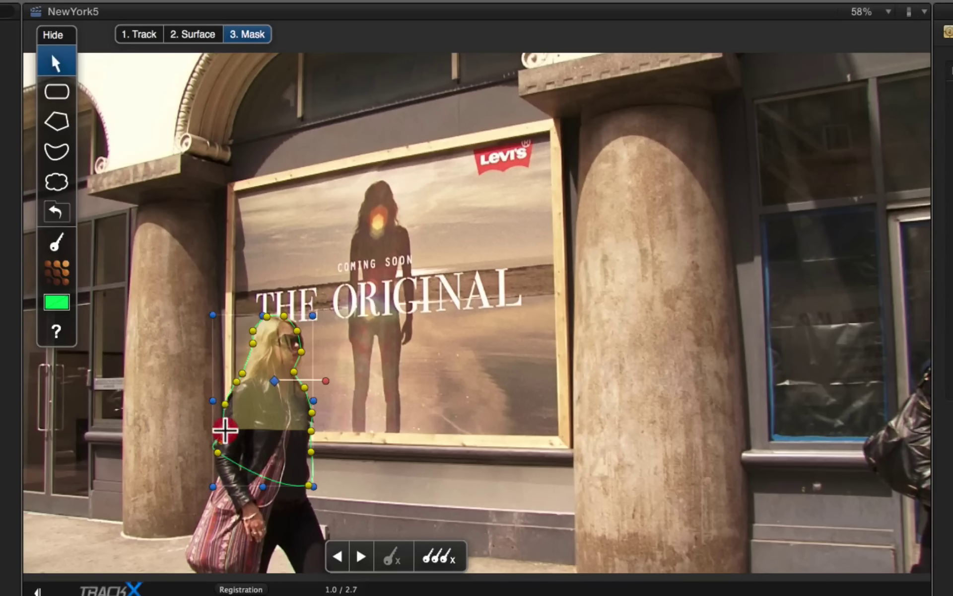
drag(218, 452, 222, 465)
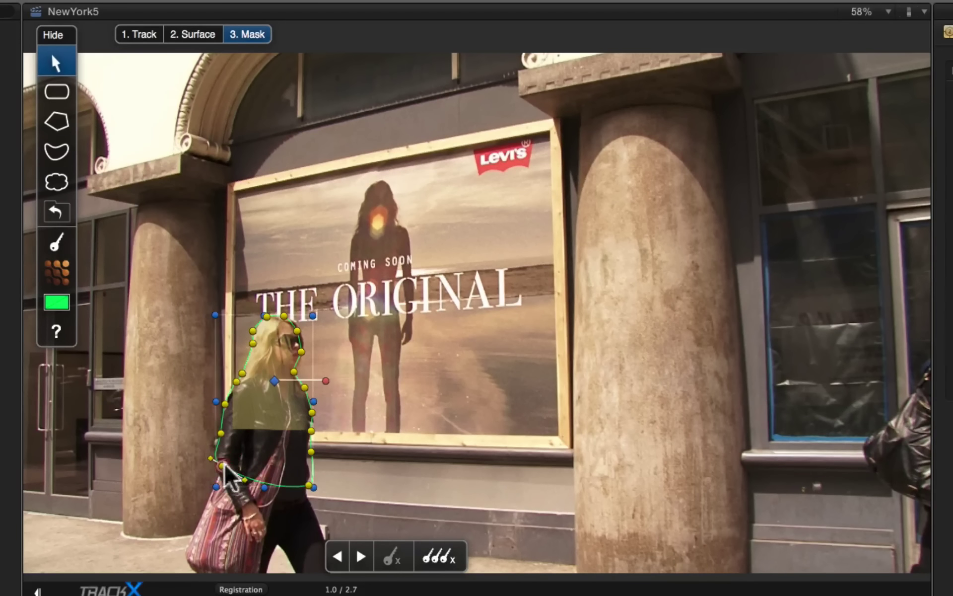
click(299, 332)
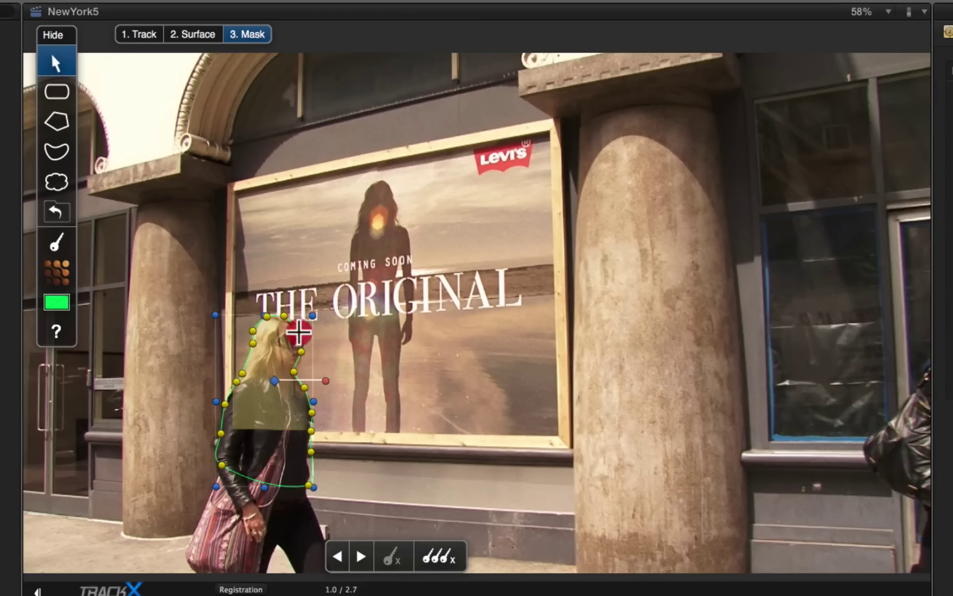
Refit the right-side and lower-right points, then pull the mask's bottom up
click(304, 354)
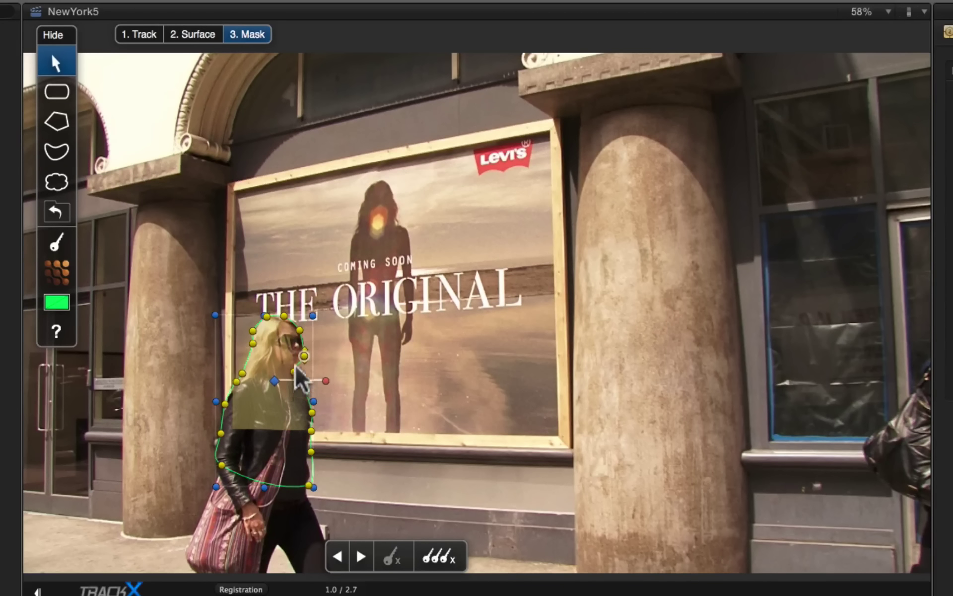
click(304, 357)
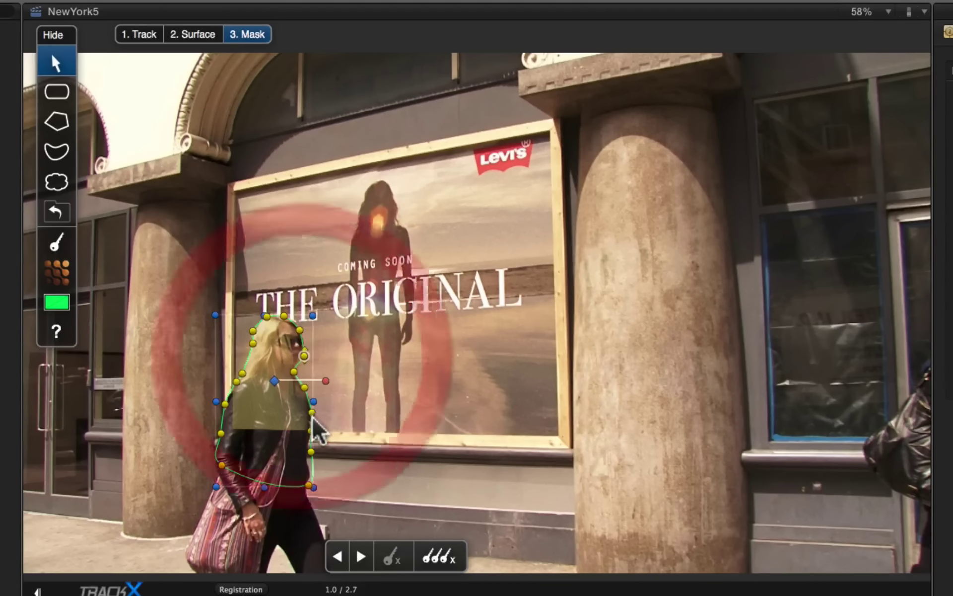
mouse_move(312, 412)
mouse_down()
mouse_move(347, 411)
mouse_move(311, 410)
mouse_up()
click(305, 388)
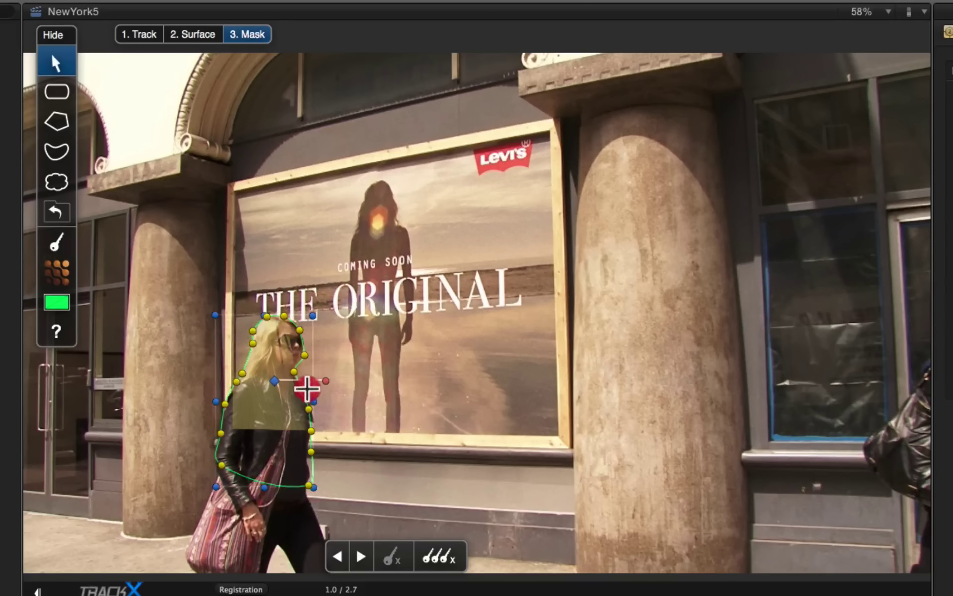
click(310, 411)
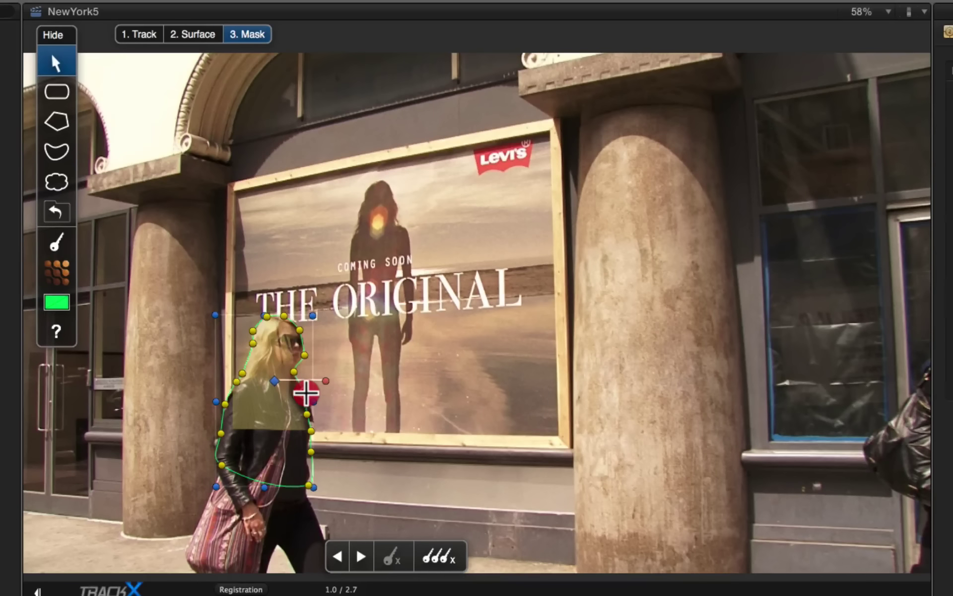
click(305, 392)
click(312, 423)
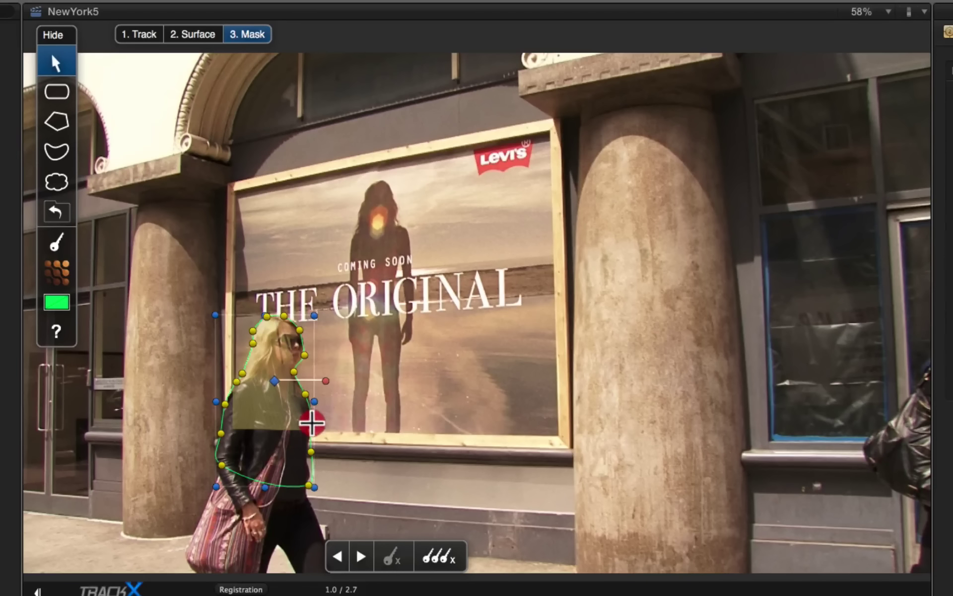
click(312, 451)
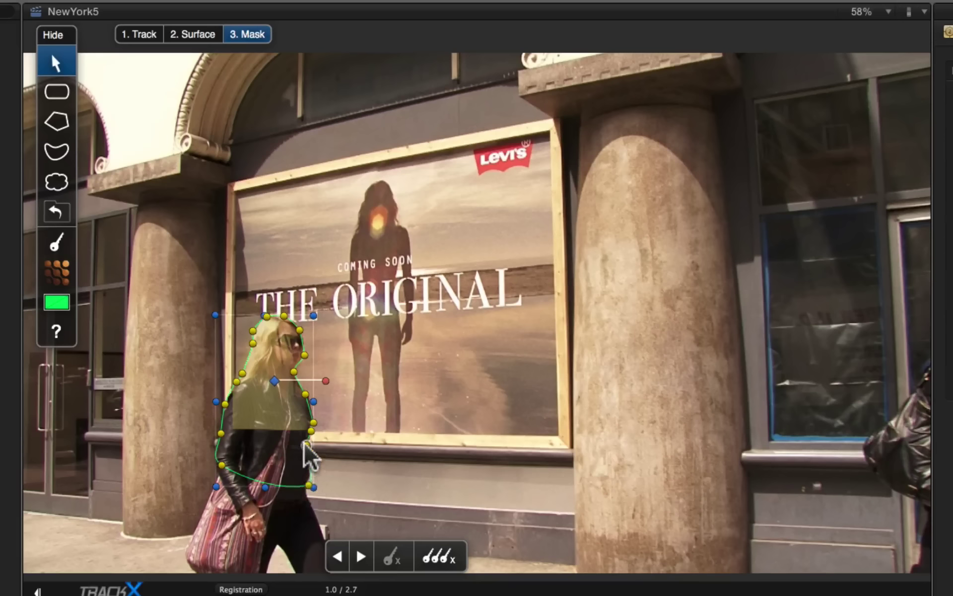
click(305, 448)
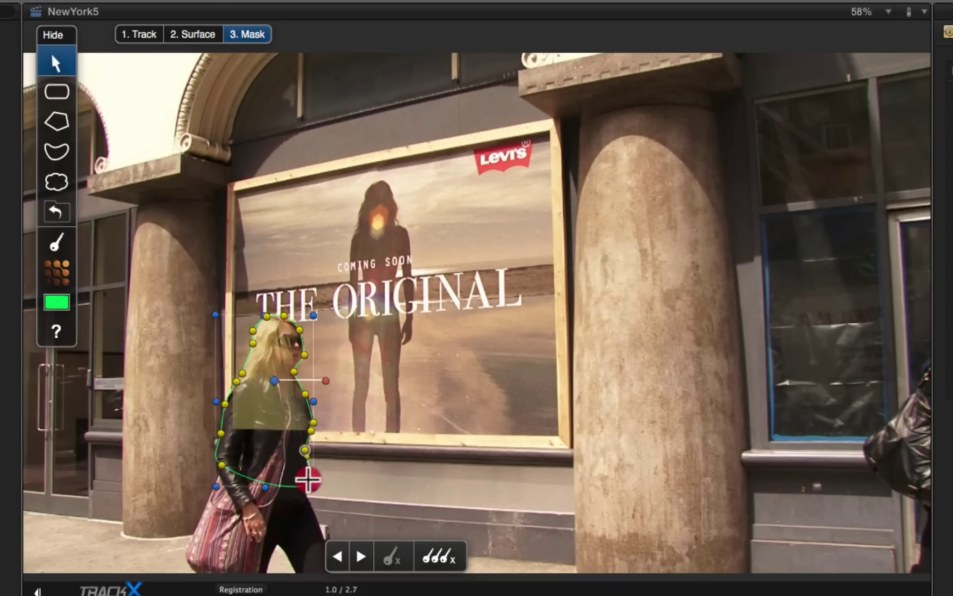
drag(308, 484, 307, 478)
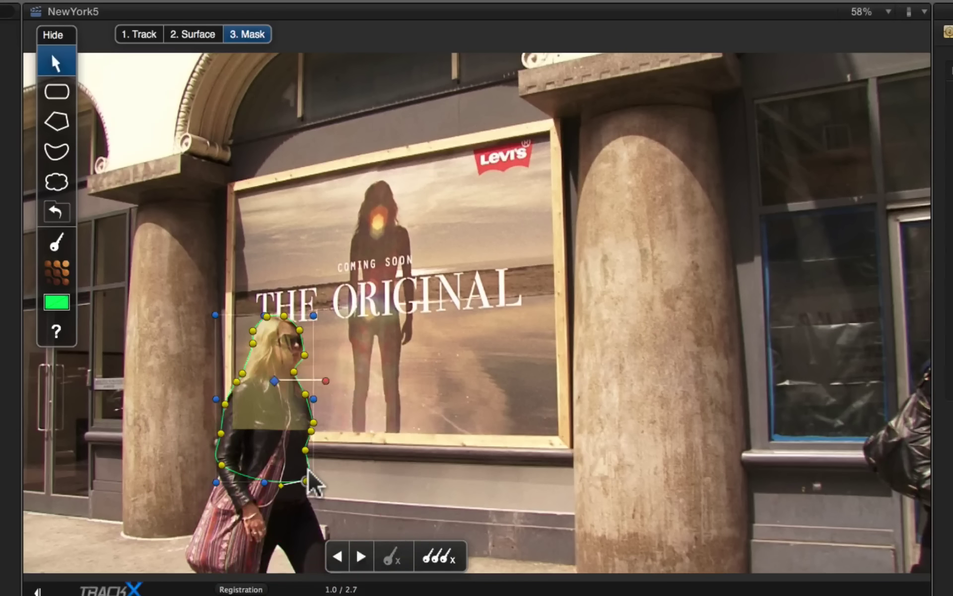
Step a frame ahead, move the mask up onto her head and drag a left point down her arm
key(Right)
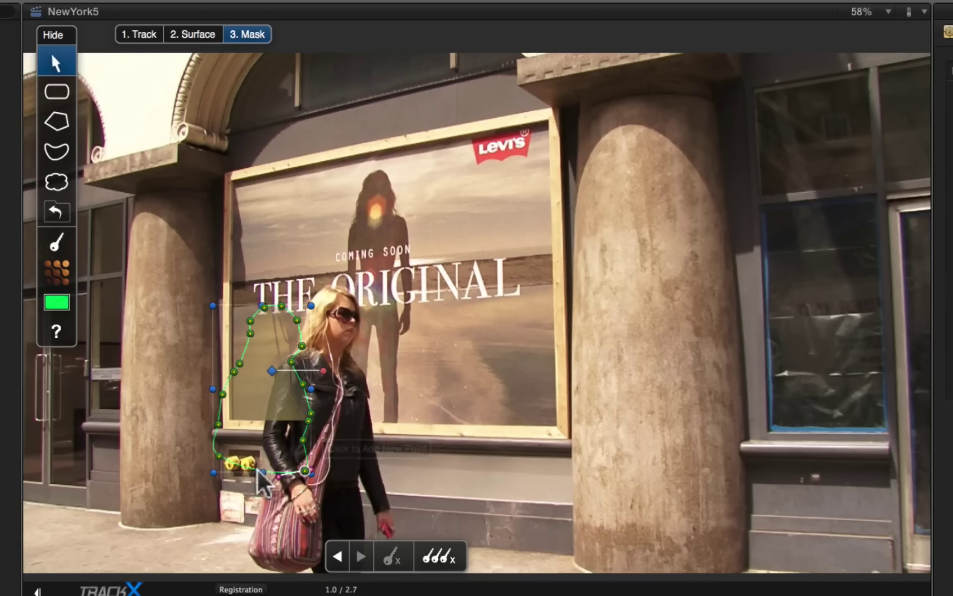
click(222, 453)
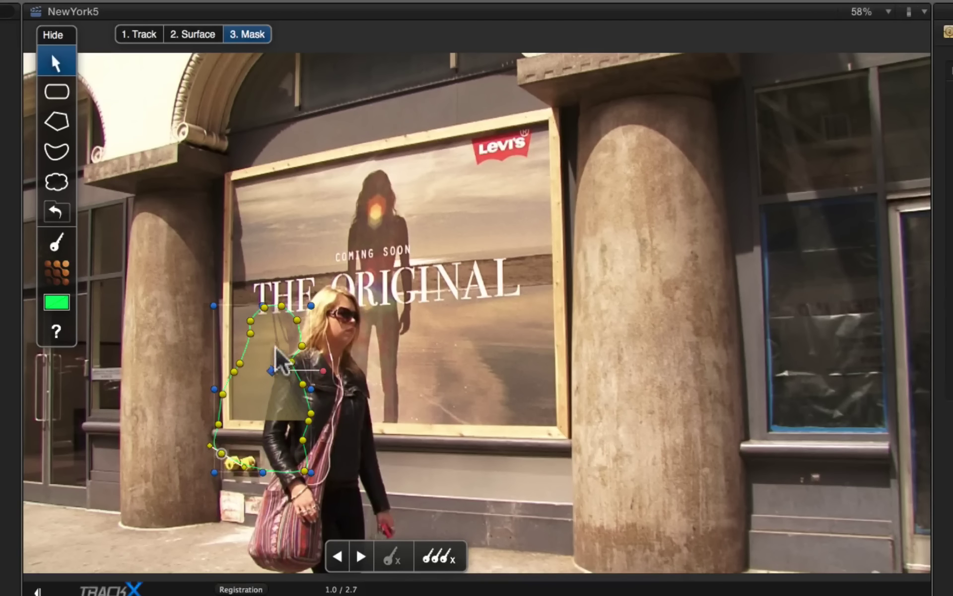
drag(271, 369, 331, 349)
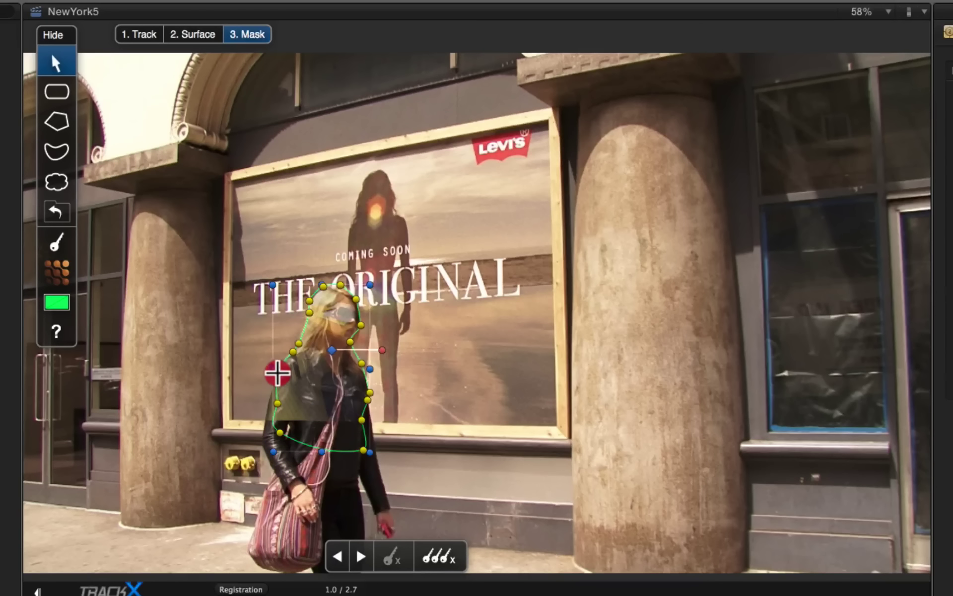
click(274, 380)
drag(273, 380, 267, 448)
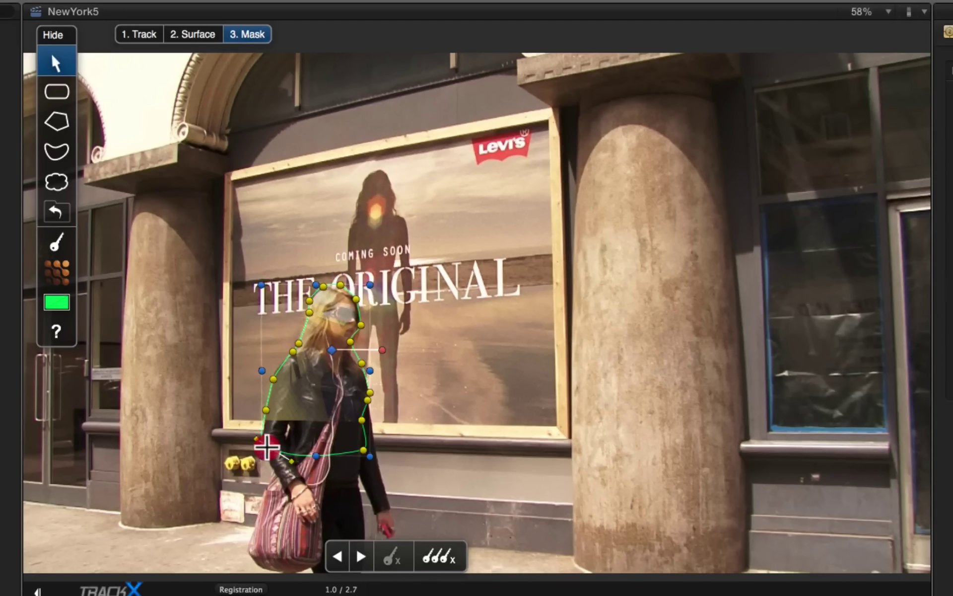
click(267, 448)
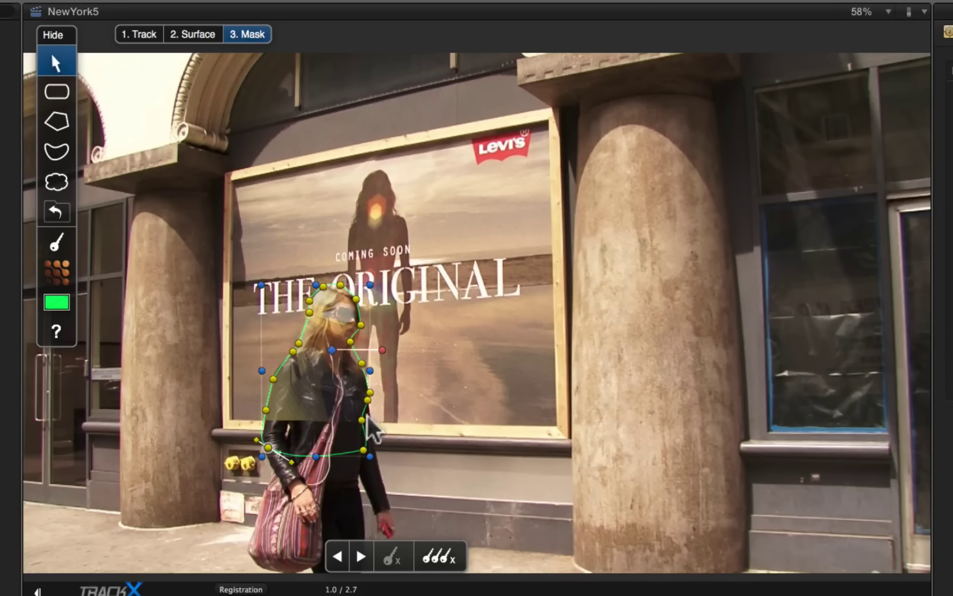
Widen the mask's lower-right side and add points along the right outline
drag(373, 430, 373, 440)
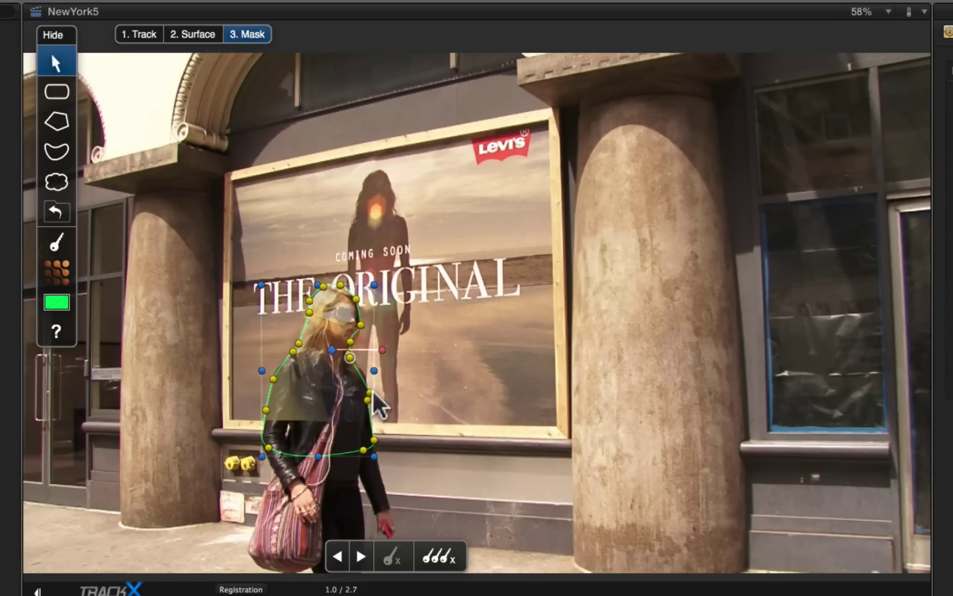
click(365, 381)
click(367, 390)
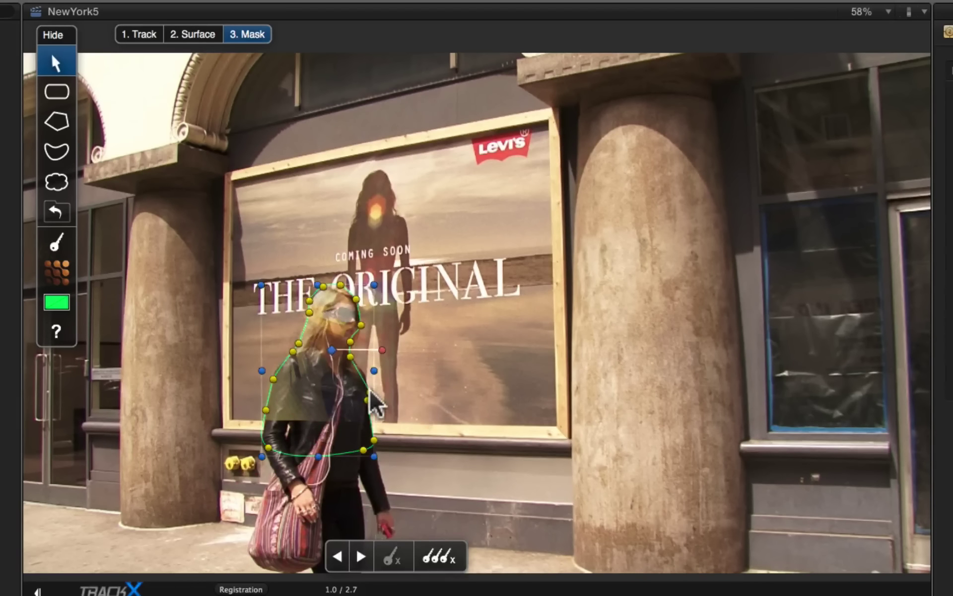
click(365, 377)
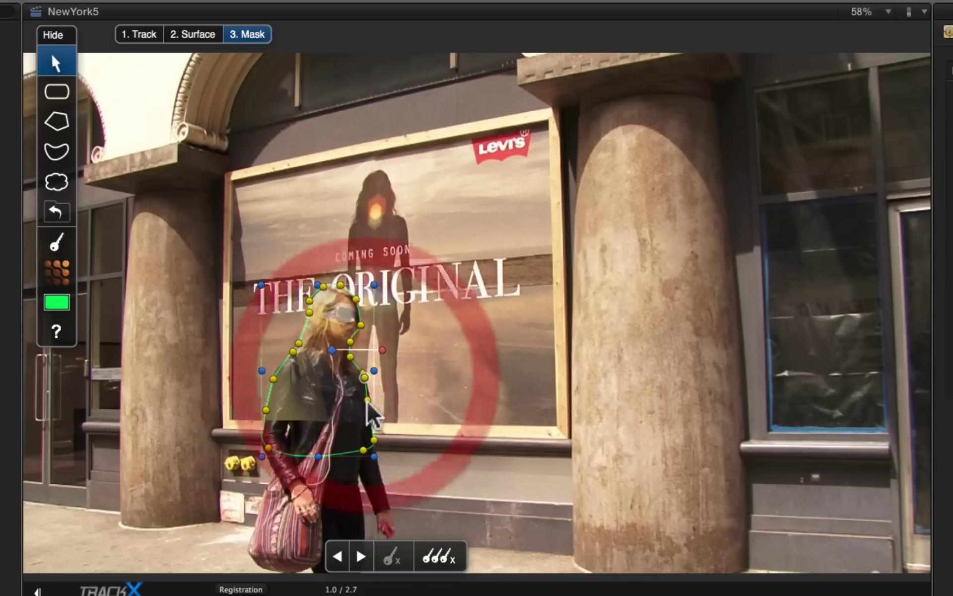
click(370, 402)
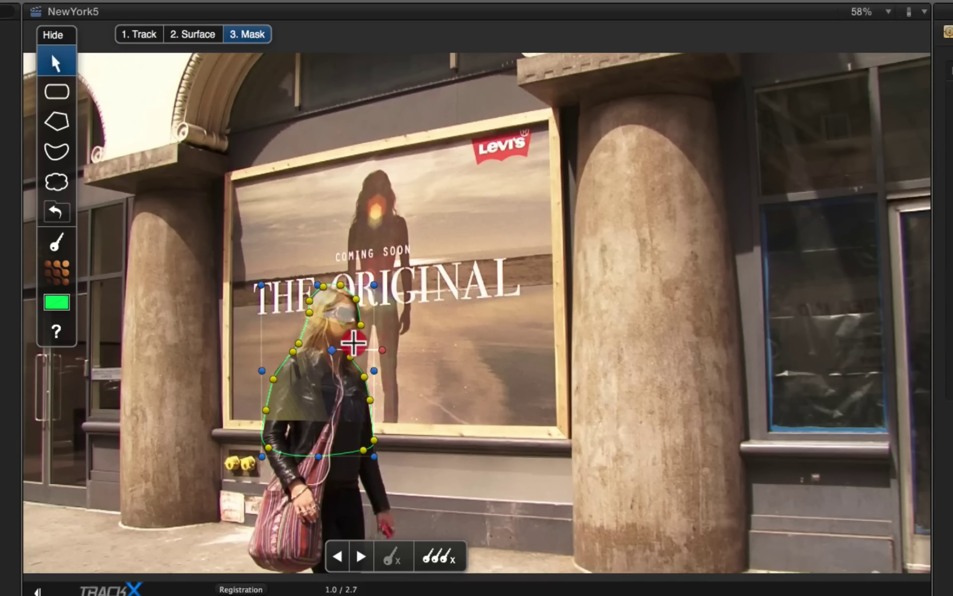
click(355, 343)
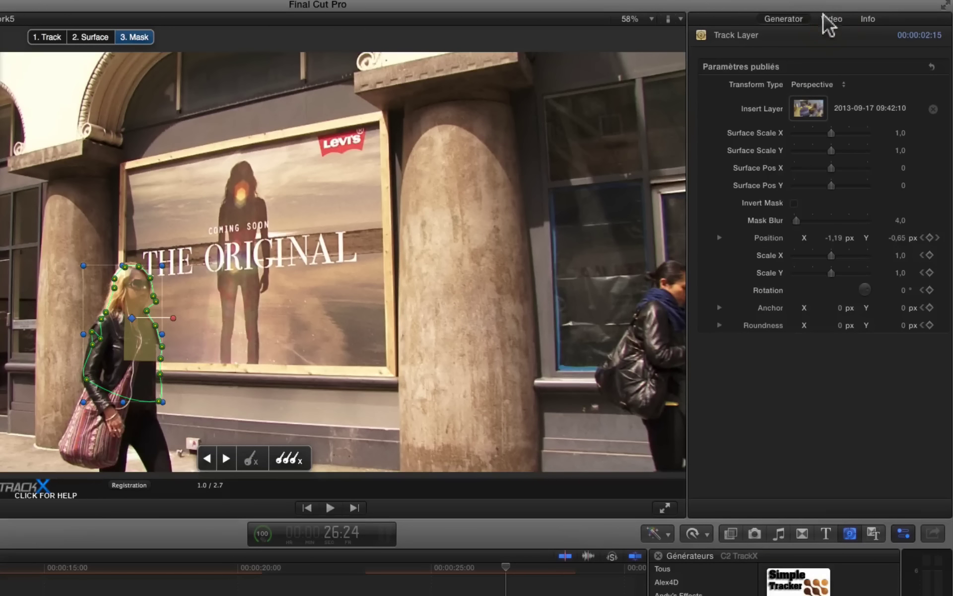
Restore layer opacity to 100%, tick Invert Mask, and play back the composite
click(824, 19)
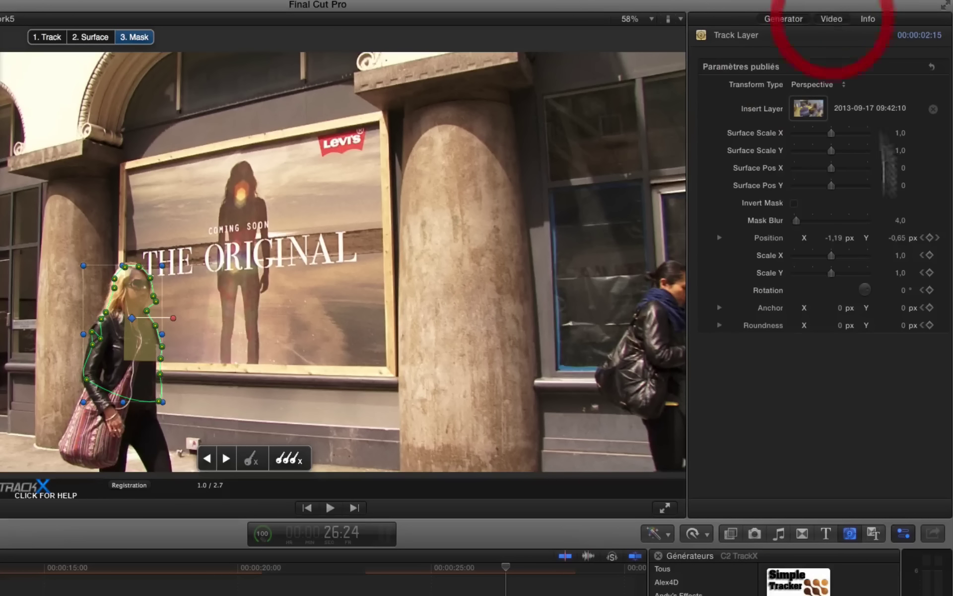
drag(828, 483, 937, 485)
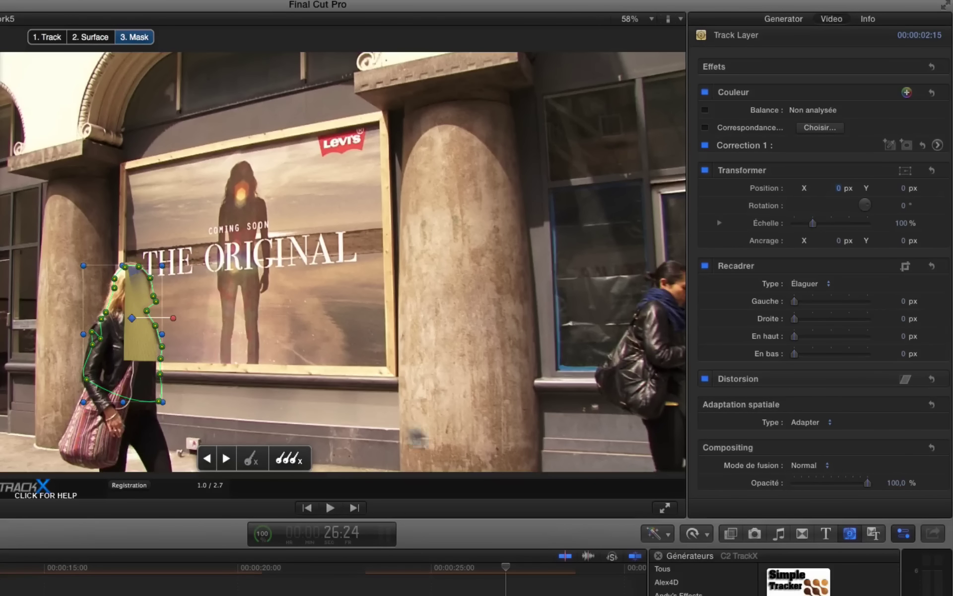
click(85, 39)
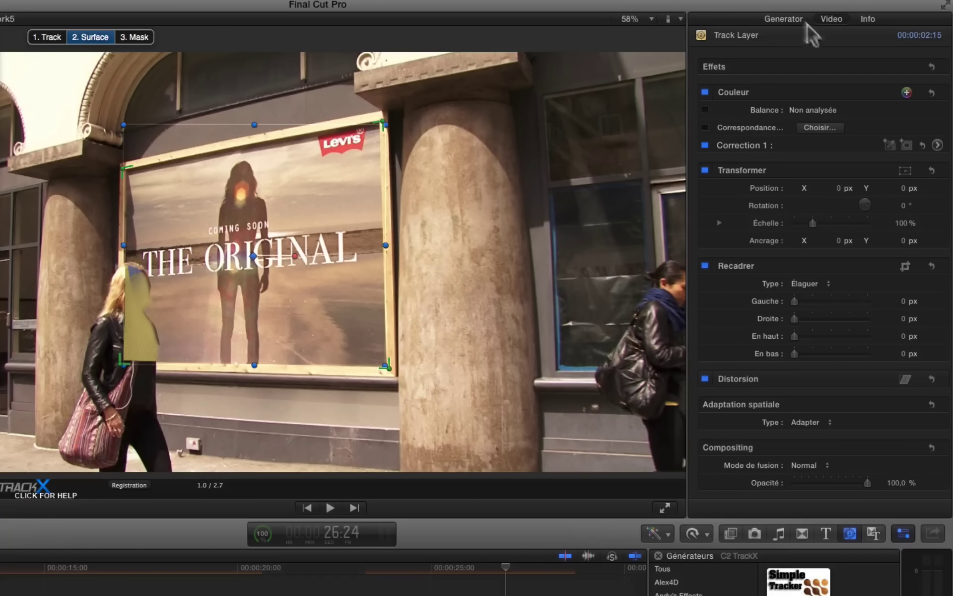
click(787, 19)
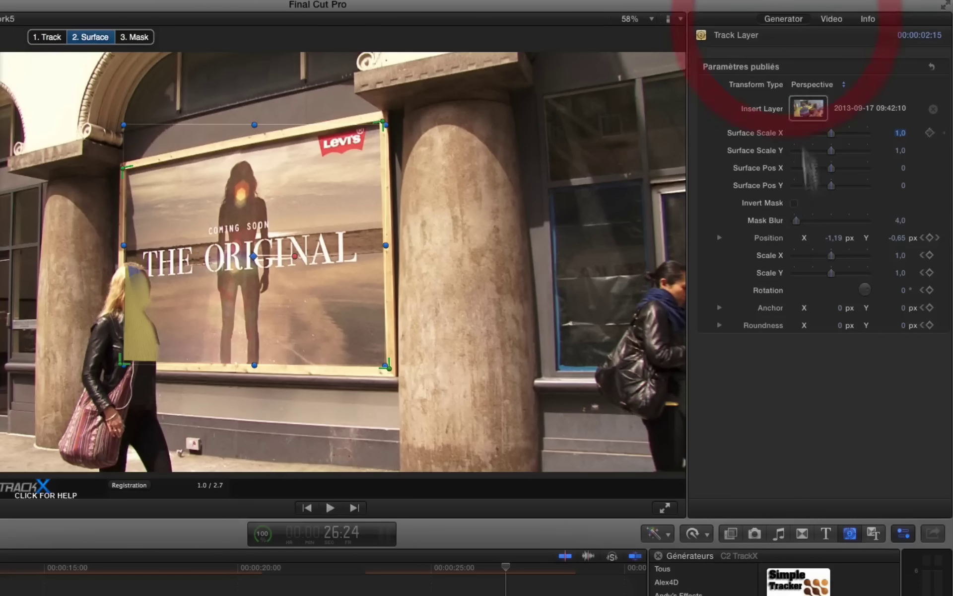
click(796, 203)
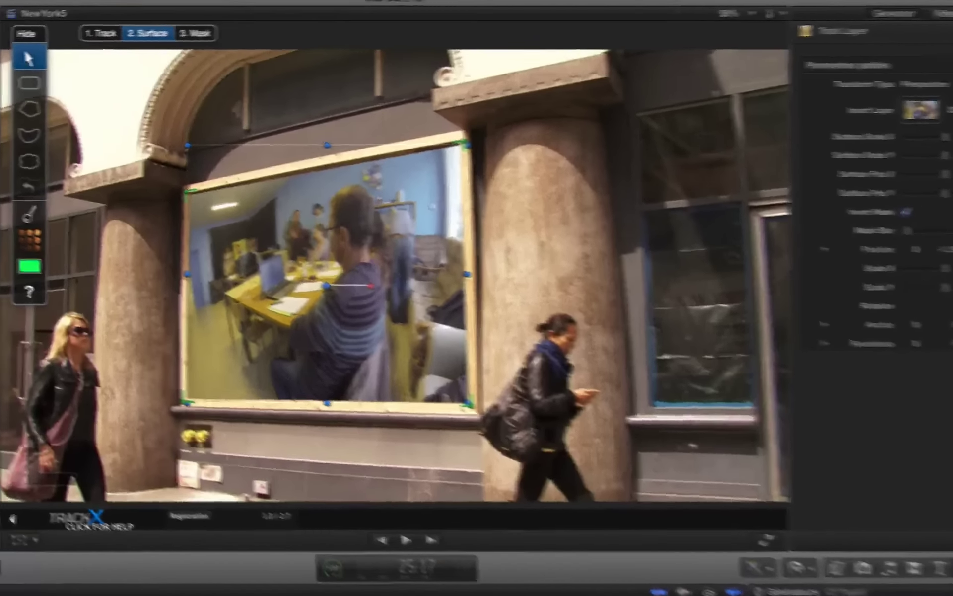
key(space)
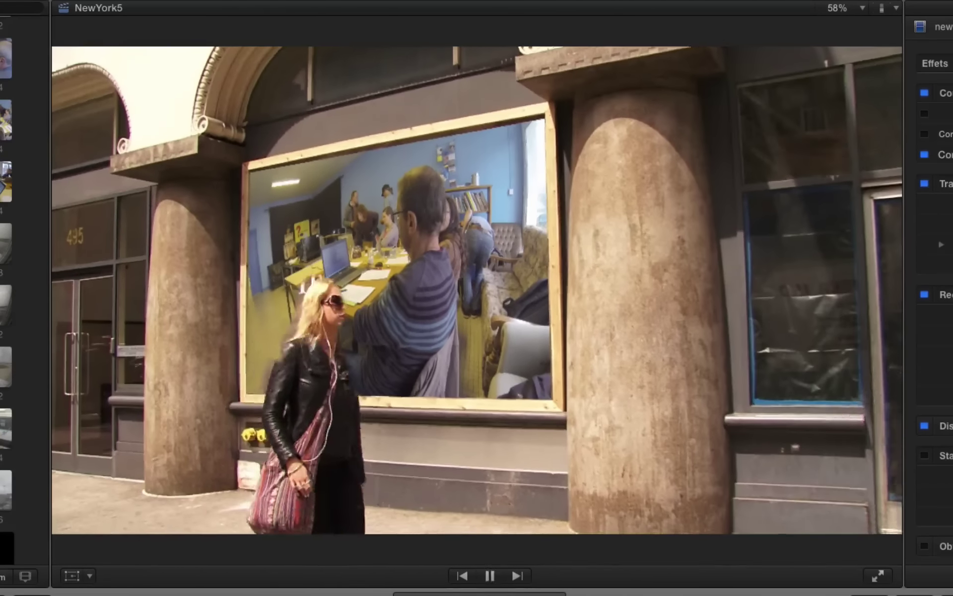
key(space)
Add mask points along her face and left outline at the shoulder
click(263, 30)
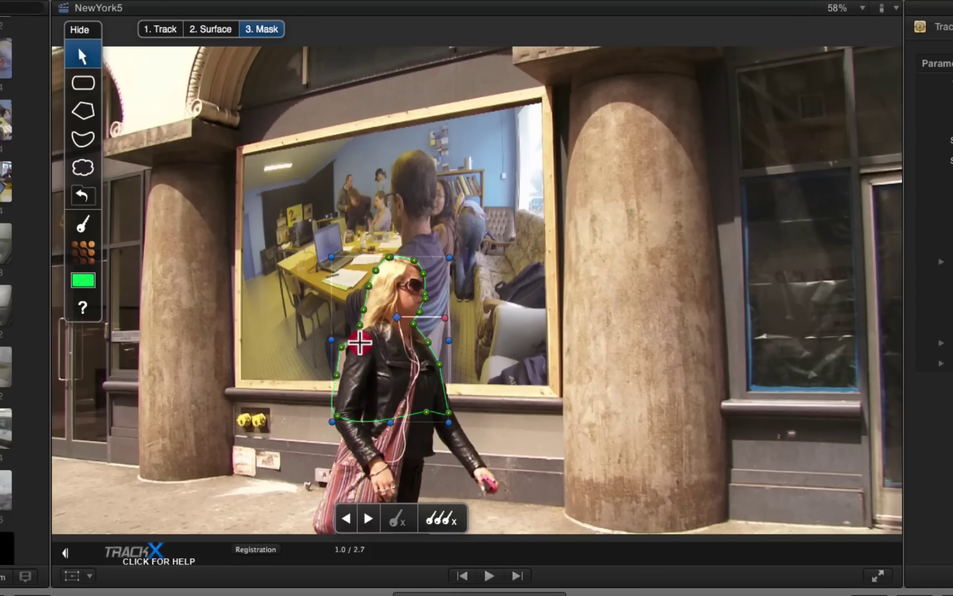
click(358, 337)
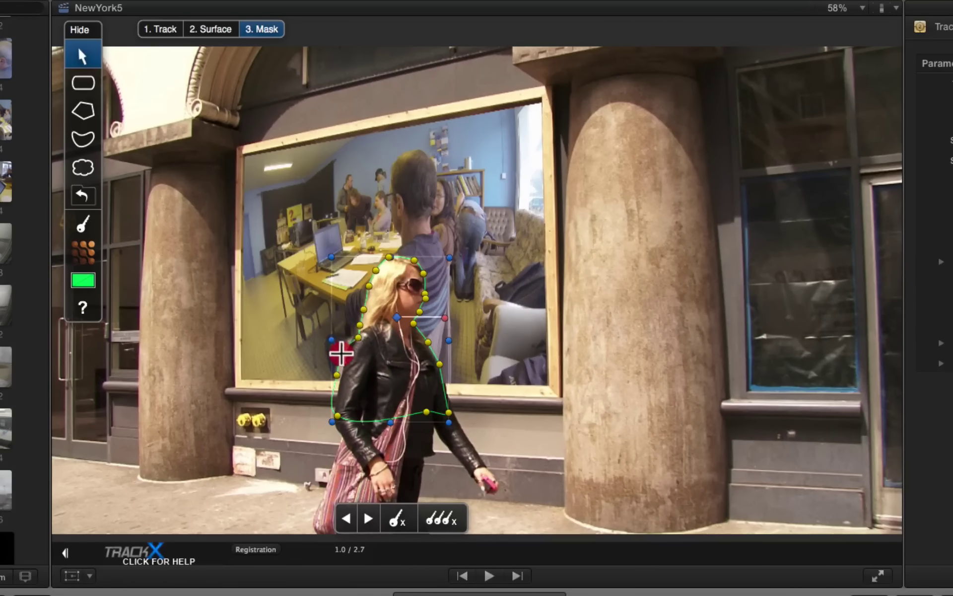
click(342, 354)
click(340, 376)
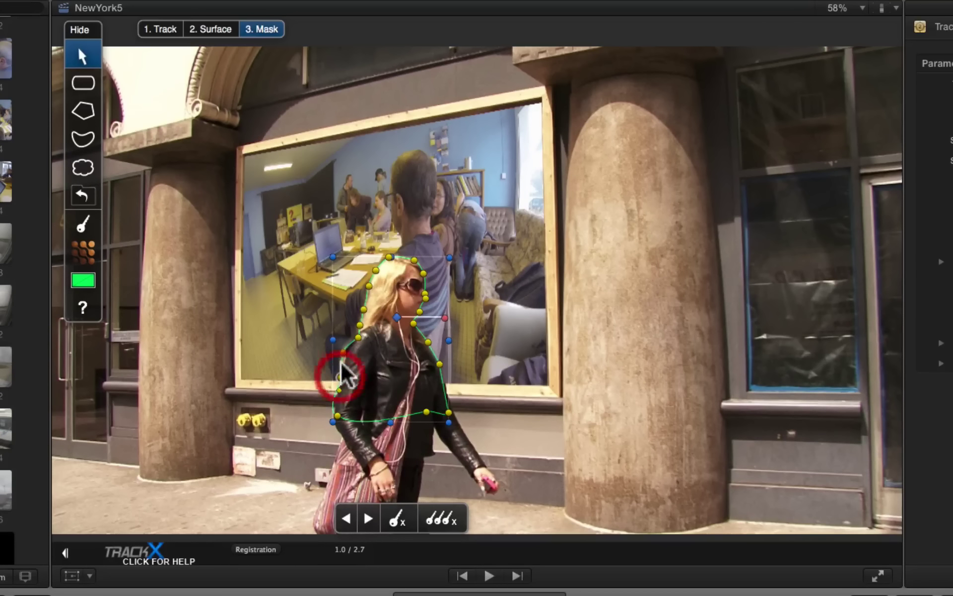
click(345, 353)
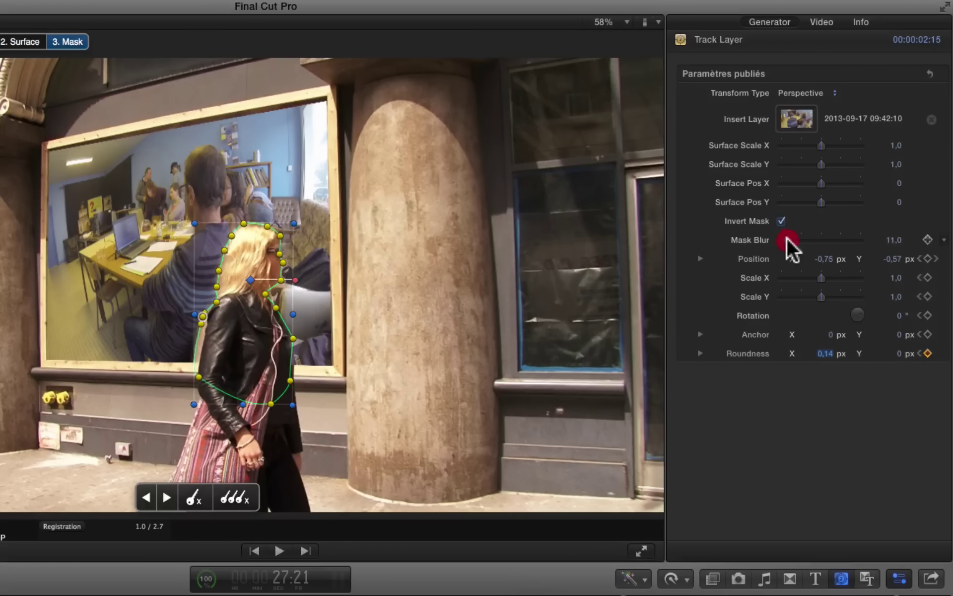
Raise the Mask Blur and reshape the mask's lower-left points along her side
mouse_move(787, 238)
mouse_down()
mouse_move(775, 243)
mouse_move(787, 239)
mouse_up()
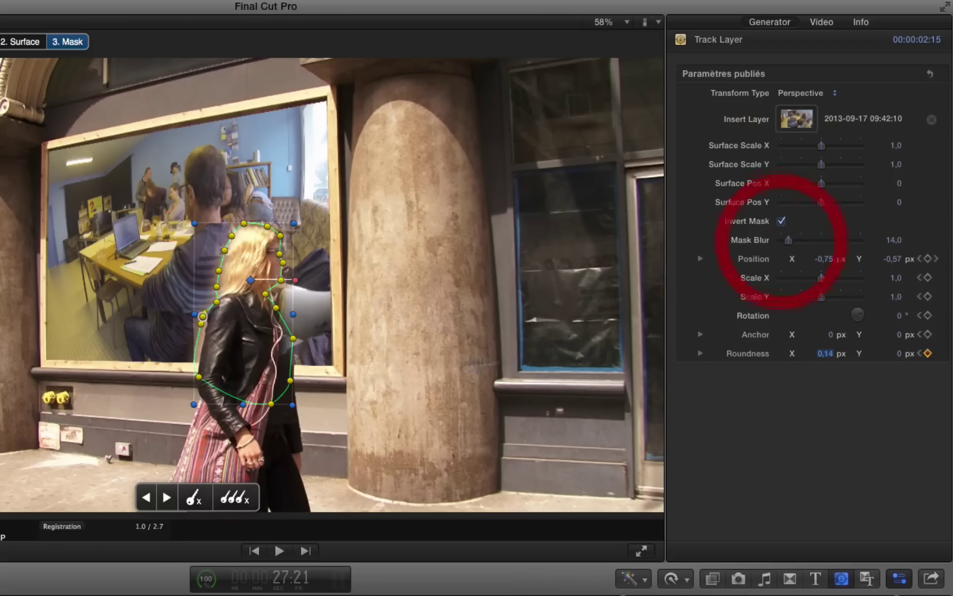
click(202, 320)
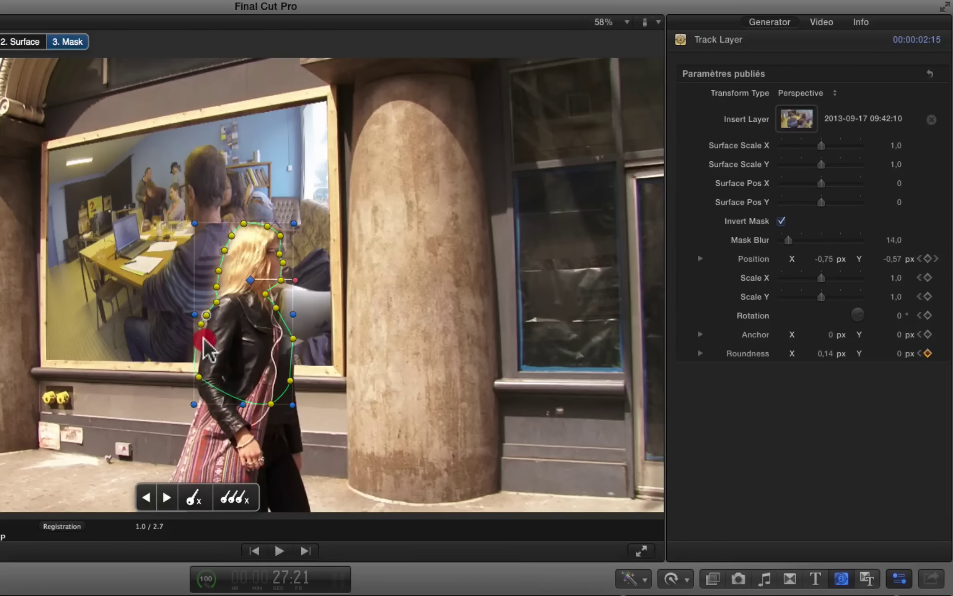
click(203, 333)
click(208, 391)
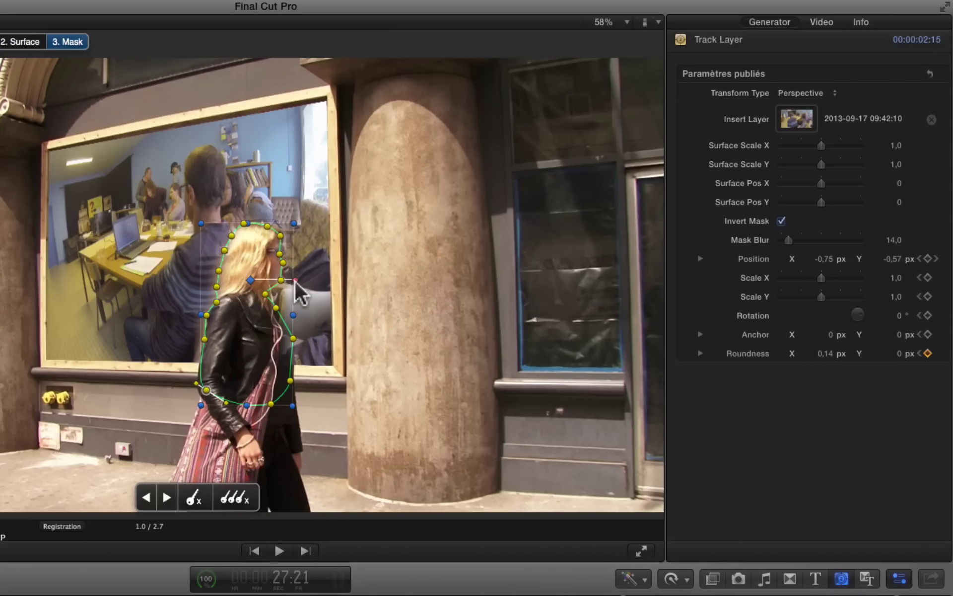
Step forward a frame, hide the mask overlay and play the clip backward to review
key(Right)
key(Right)
click(101, 440)
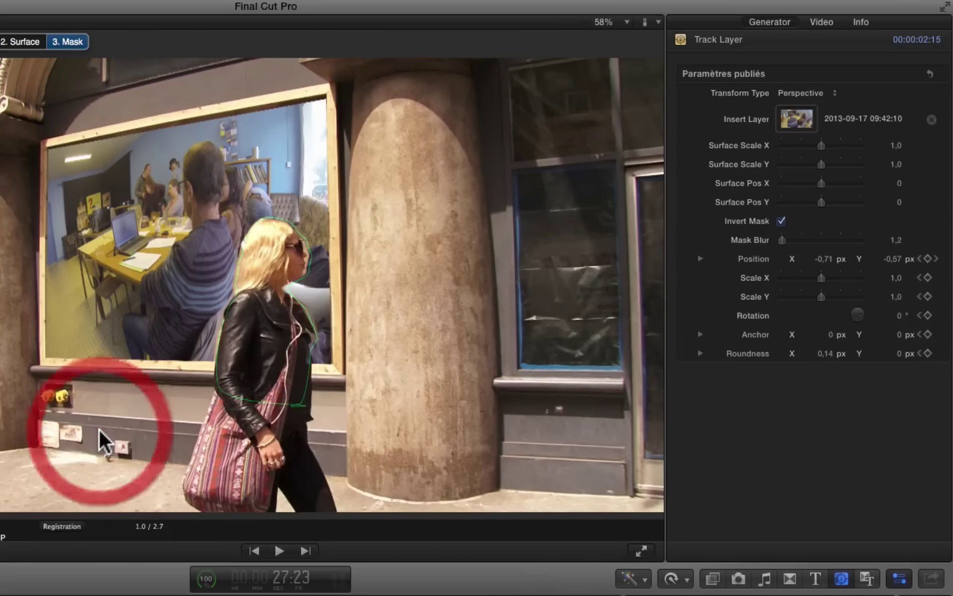
key(j)
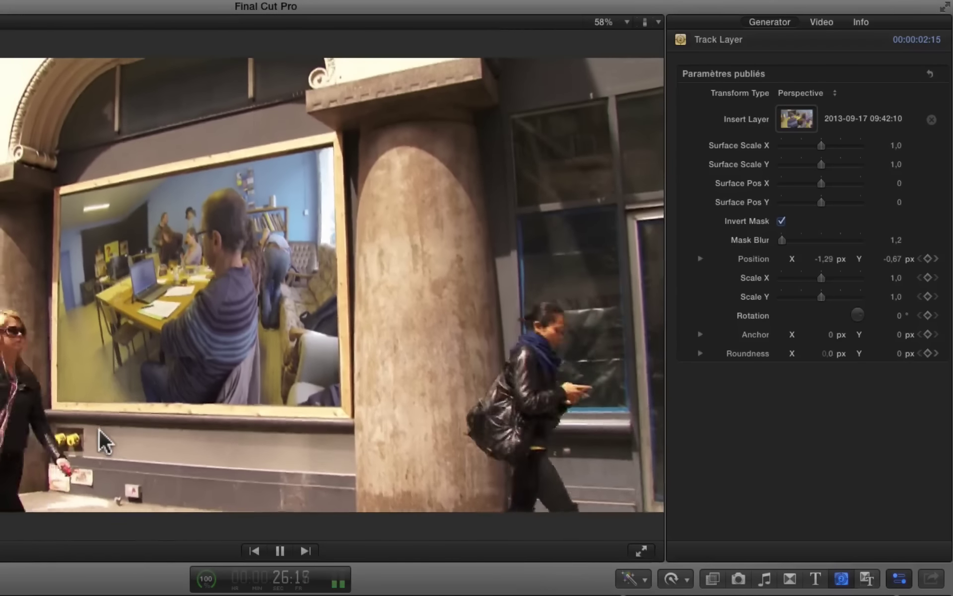
key(k)
key(l)
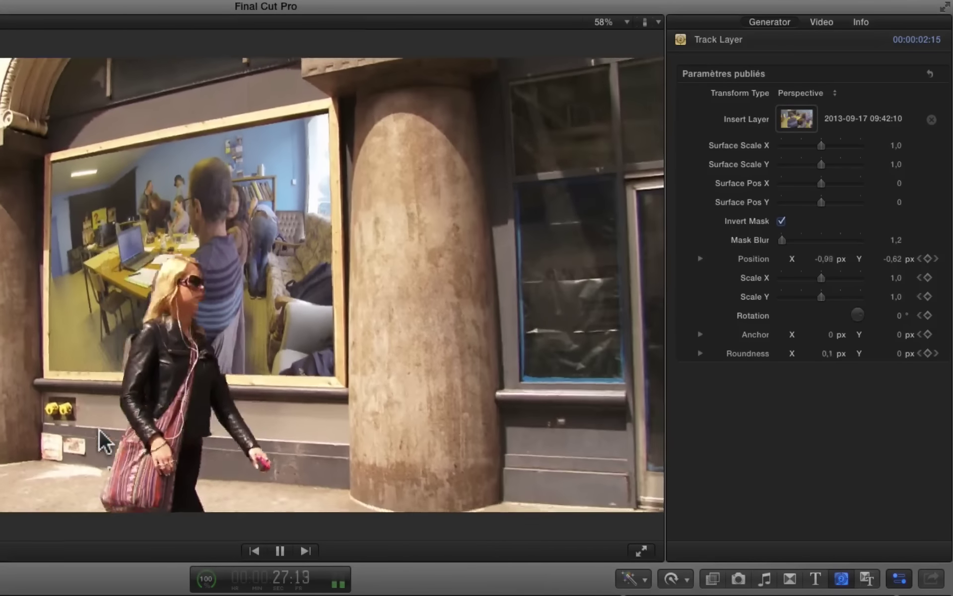
key(space)
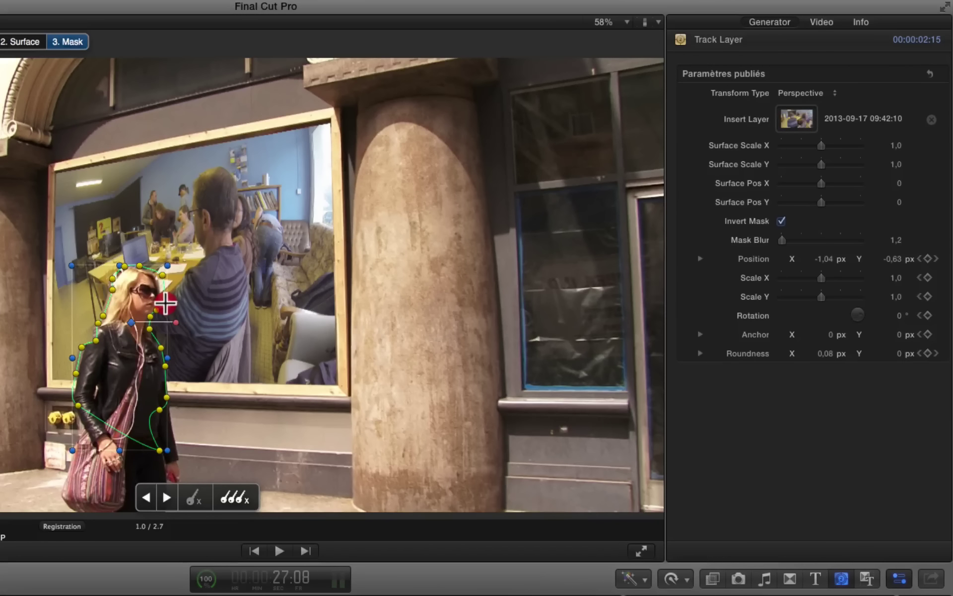
Toggle the mask handles to check the result, select the shoulder point and step forward one frame
click(165, 276)
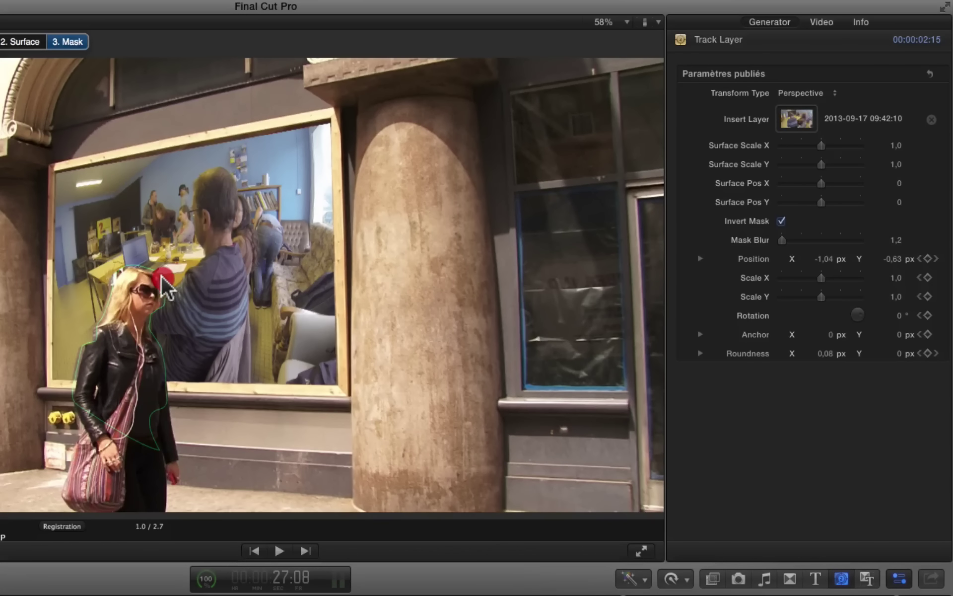
click(155, 276)
click(148, 276)
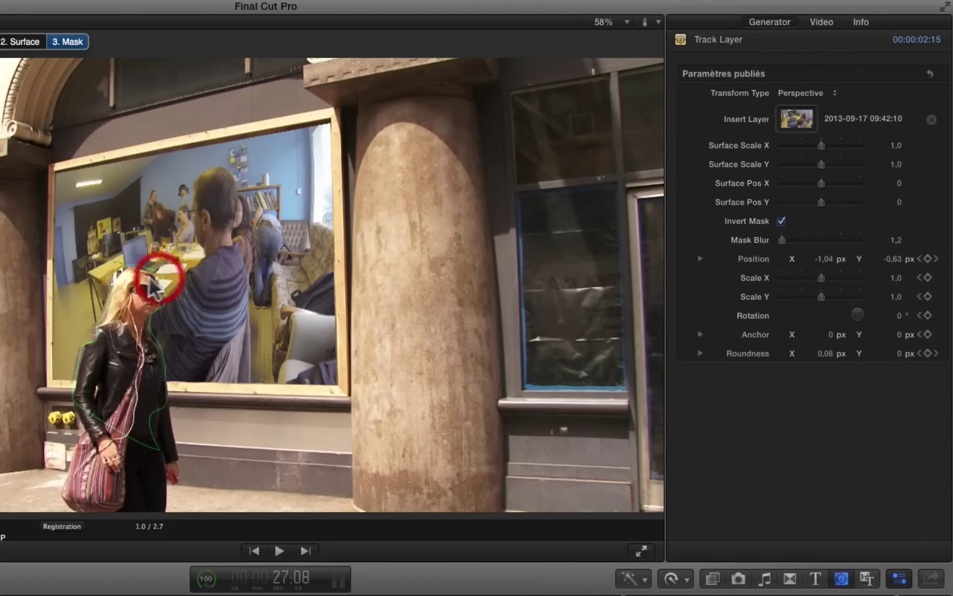
click(152, 277)
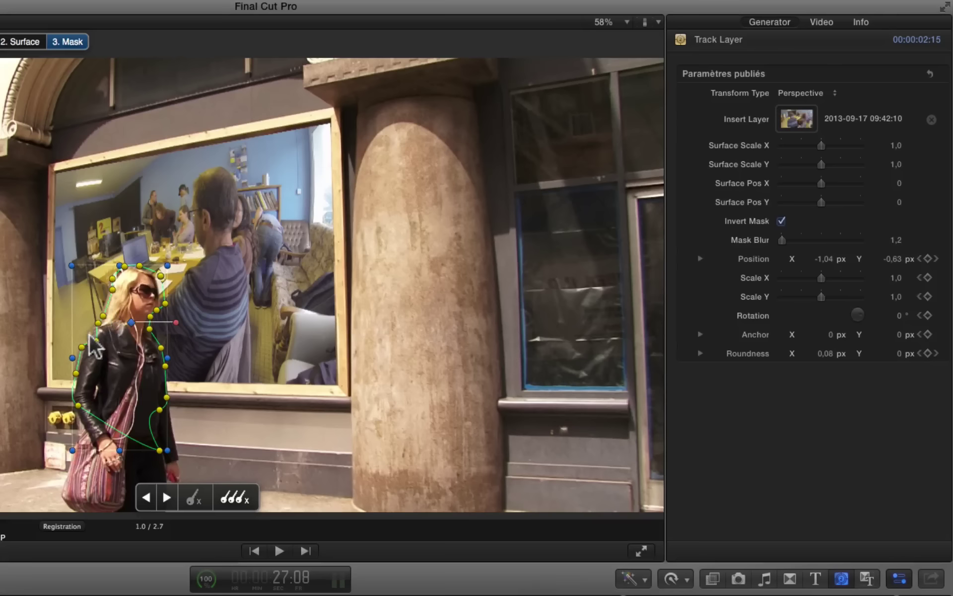
click(83, 350)
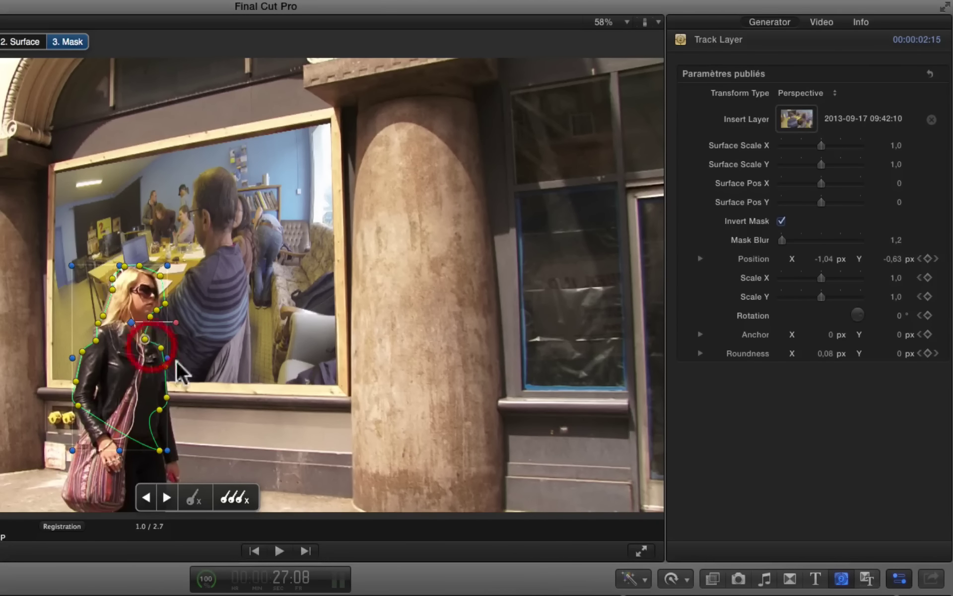
key(Right)
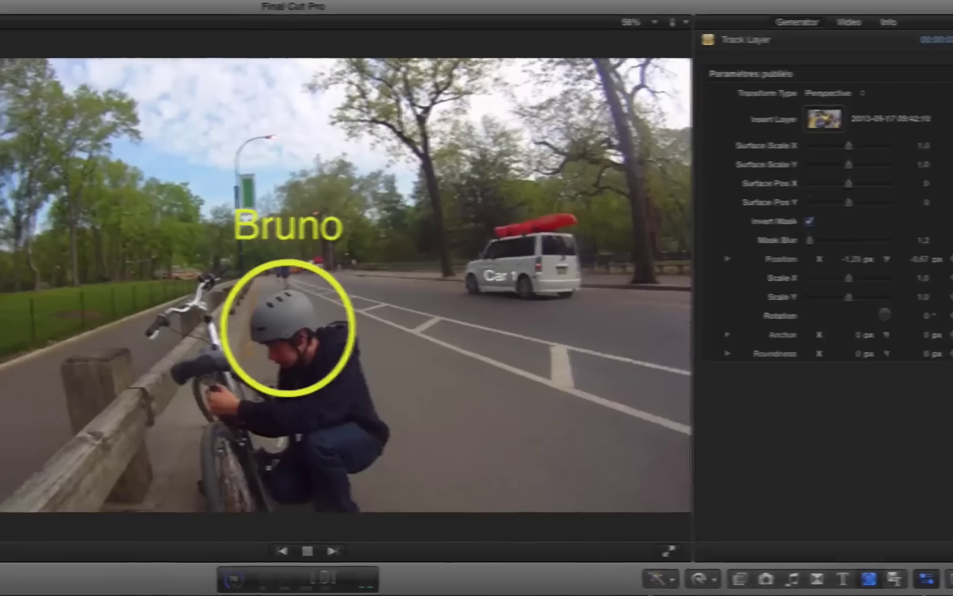